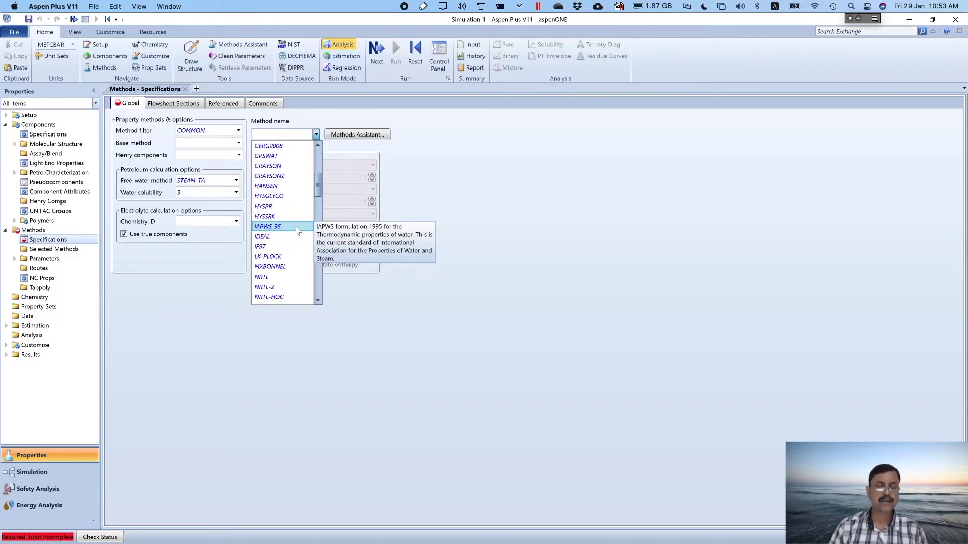
Set the property method to IAPWS-95 and switch to the simulation environment.
{"action": "left_click", "coordinate": [296, 227]}
{"action": "left_click", "coordinate": [396, 49]}
{"action": "left_click", "coordinate": [50, 474]}
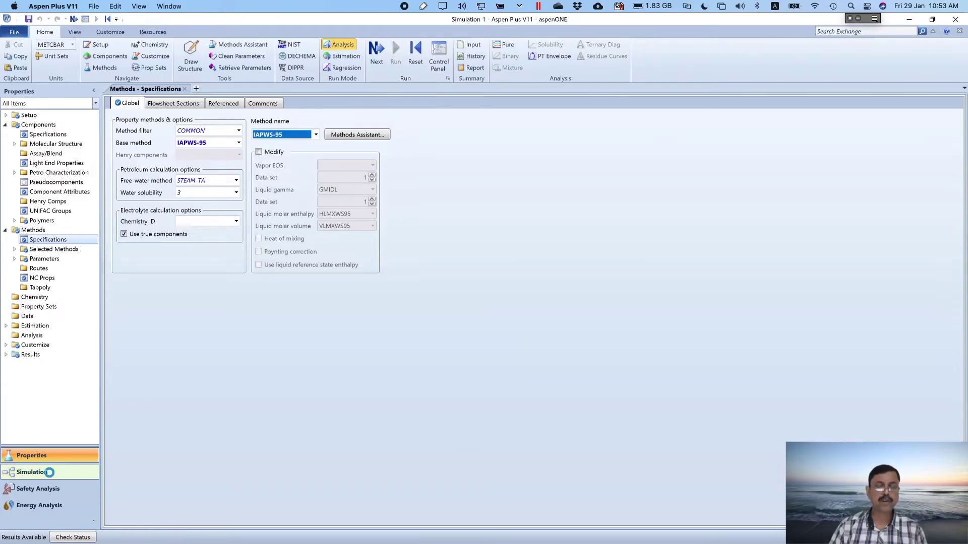
Place a Pump block on the flowsheet and connect an inlet and an outlet material stream to it.
{"action": "left_click", "coordinate": [397, 482]}
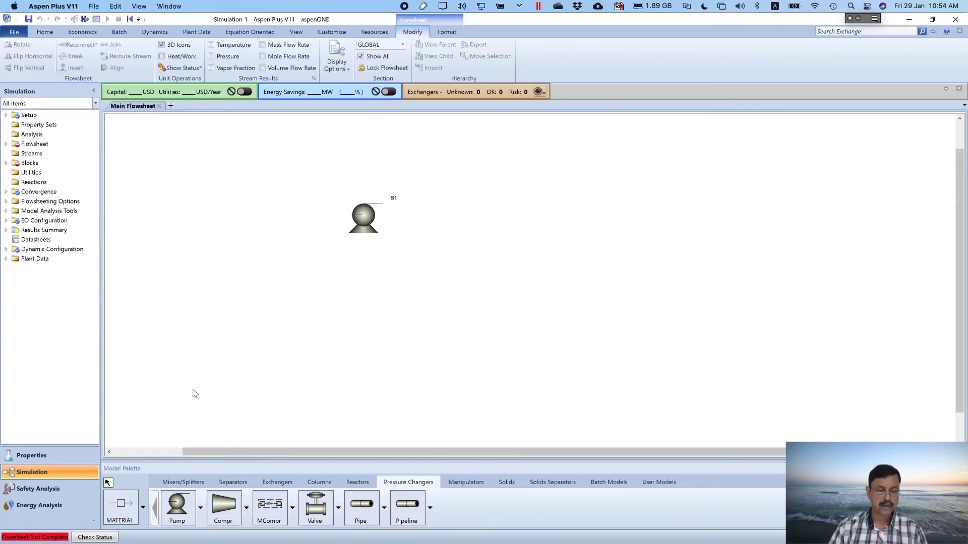
{"action": "left_click", "coordinate": [120, 504]}
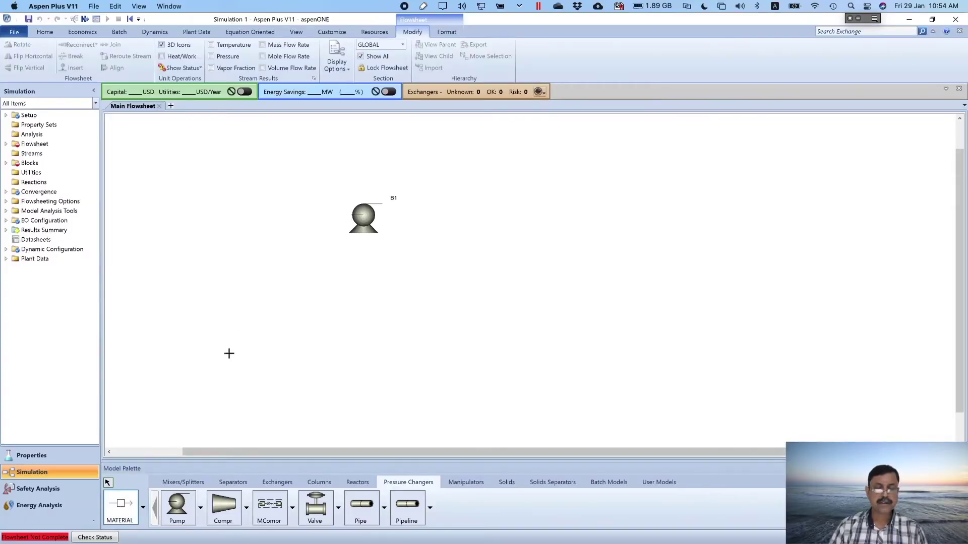
{"action": "left_click", "coordinate": [352, 215]}
{"action": "left_click", "coordinate": [245, 220]}
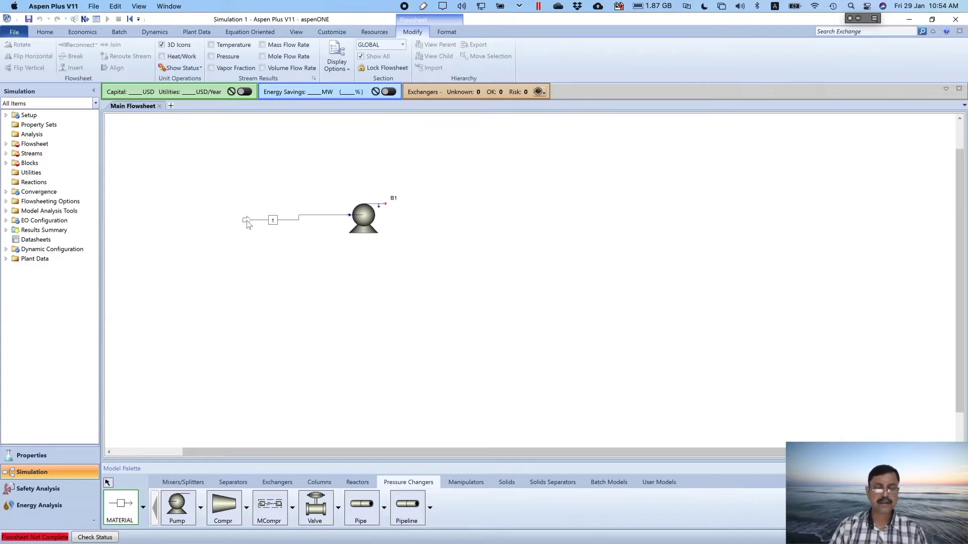
{"action": "left_click", "coordinate": [485, 205]}
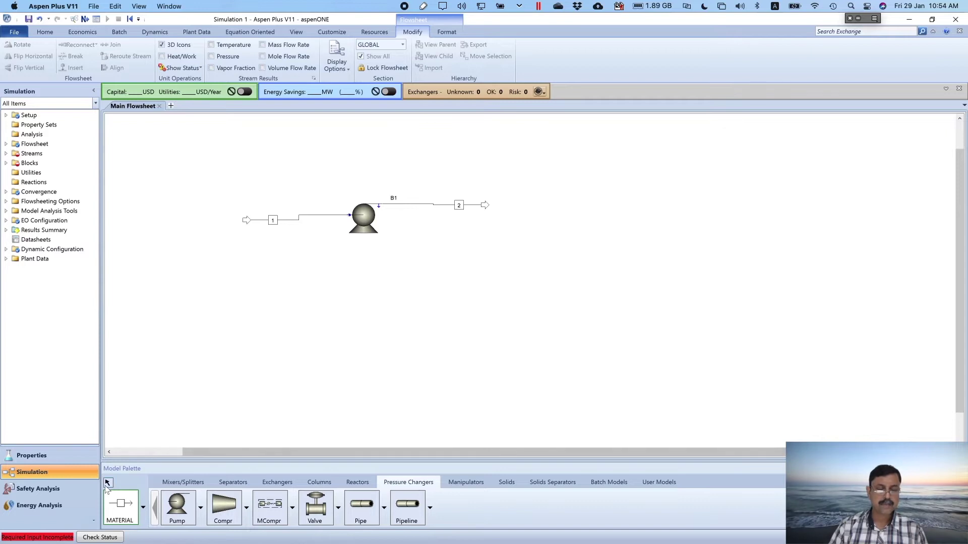
Rename the pump's inlet stream to FEED and its outlet stream to POUT.
{"action": "double_click", "coordinate": [275, 220]}
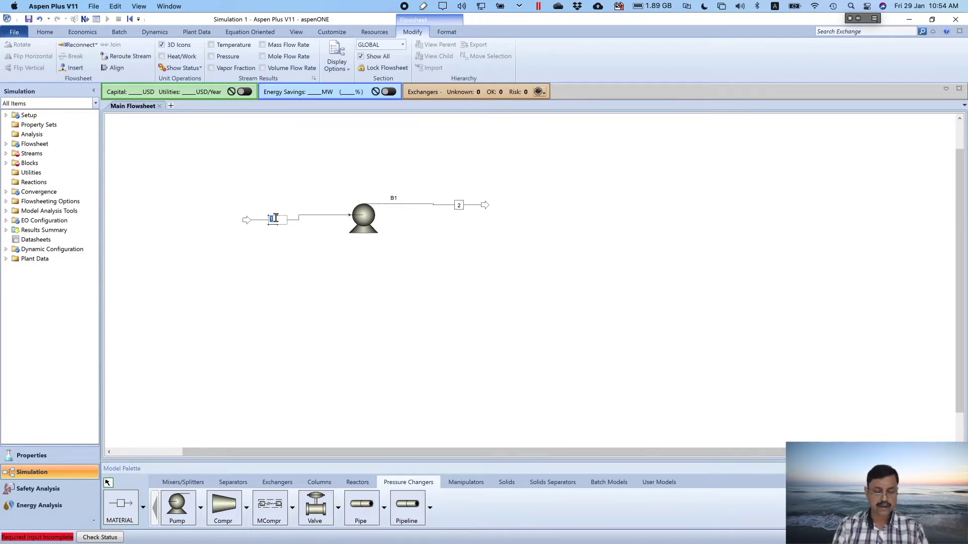
{"action": "type", "text": "FEED"}
{"action": "double_click", "coordinate": [459, 204]}
{"action": "type", "text": "POUT"}
{"action": "key", "text": "Return"}
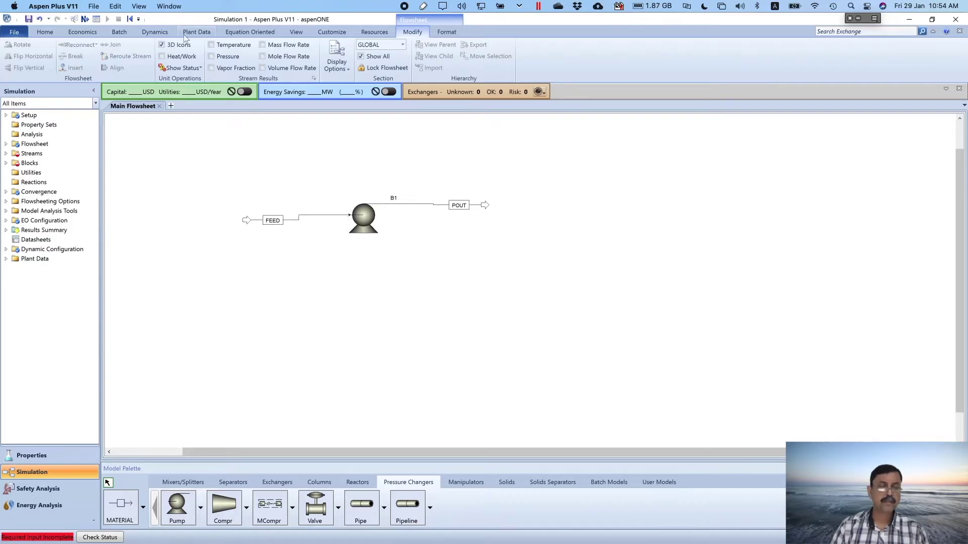
Set the FEED stream's temperature to 37 C and its pressure to 5.5 bar.
{"action": "left_click", "coordinate": [85, 19]}
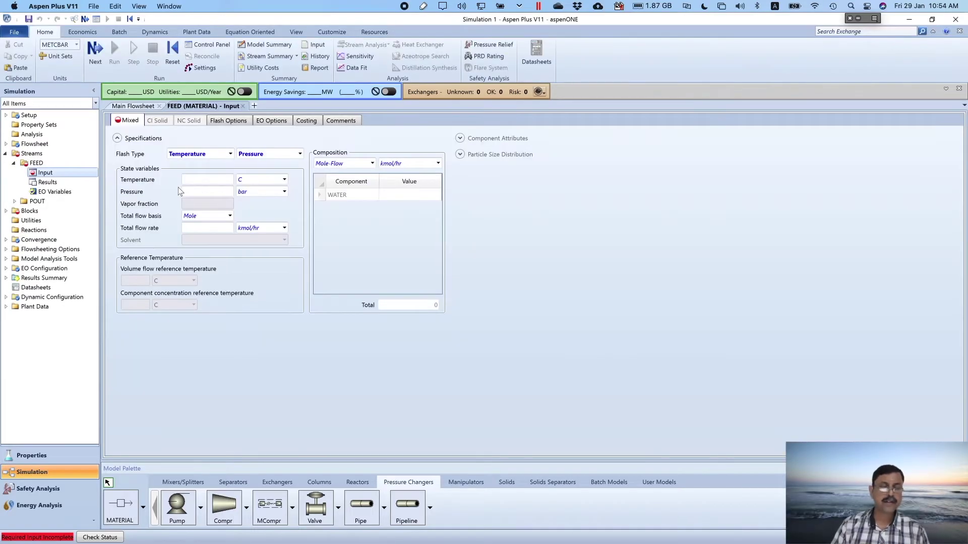
{"action": "left_click", "coordinate": [220, 183]}
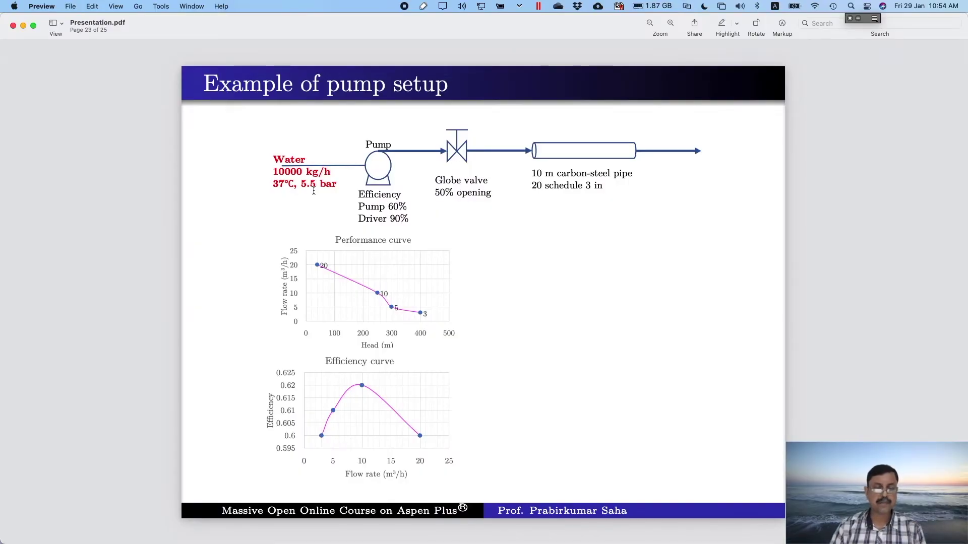
{"action": "key", "text": "super+Tab"}
{"action": "type", "text": "37"}
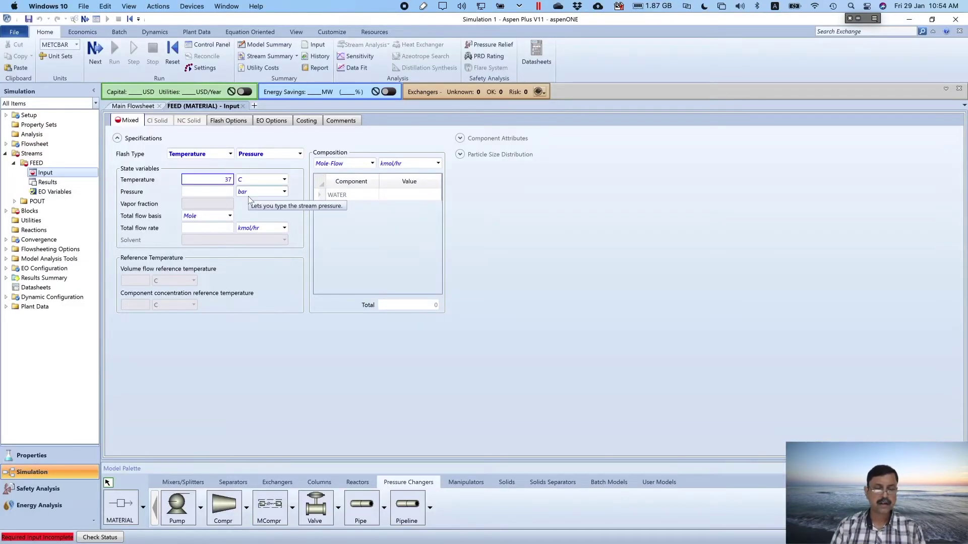
{"action": "left_click", "coordinate": [219, 191]}
{"action": "type", "text": "5.5"}
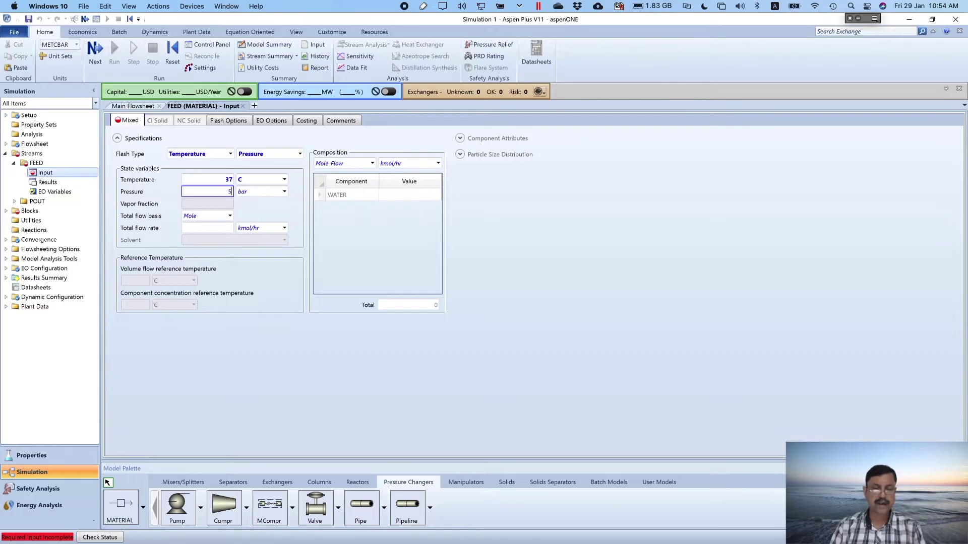
Change the FEED composition basis to Mass-Flow and enter 10000 kg/hr for WATER.
{"action": "left_click", "coordinate": [371, 164]}
{"action": "left_click", "coordinate": [351, 176]}
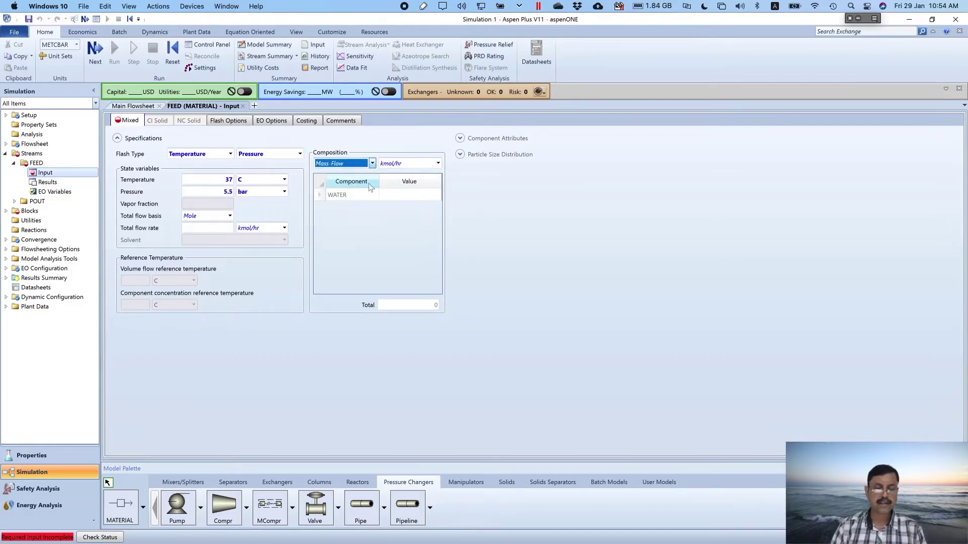
{"action": "left_click", "coordinate": [393, 196]}
{"action": "type", "text": "10000"}
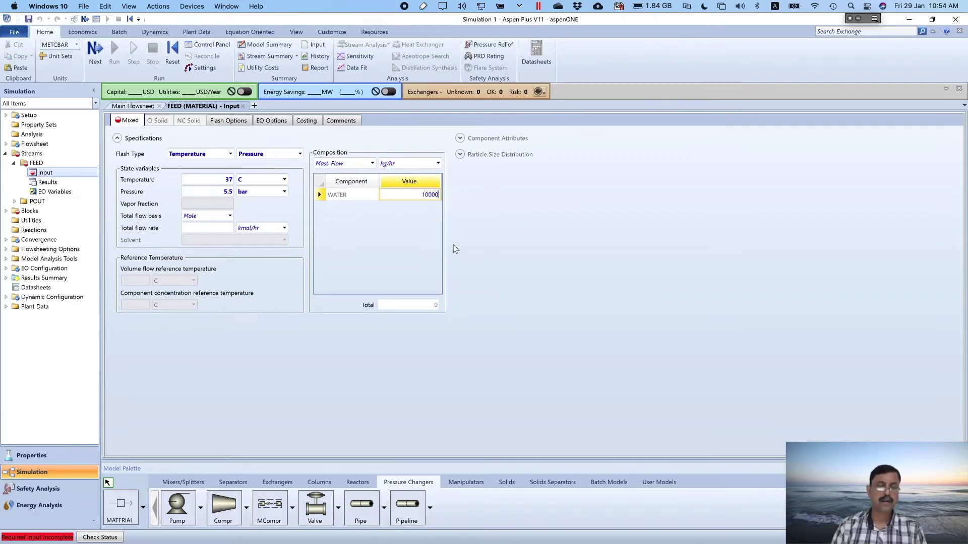
{"action": "key", "text": "Return"}
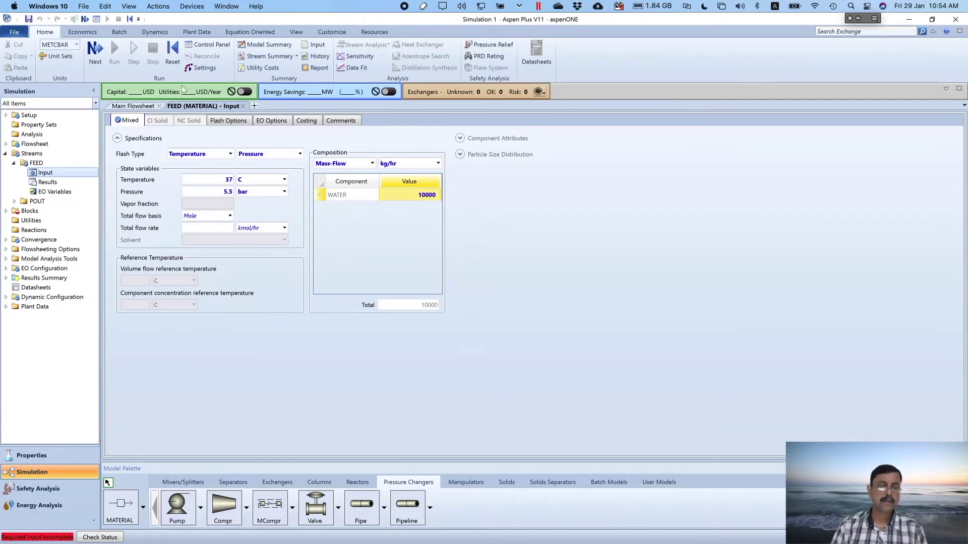
Specify pump B1 to use a performance curve for discharge conditions, with pump efficiency 0.6 and driver efficiency 0.9.
{"action": "left_click", "coordinate": [95, 53]}
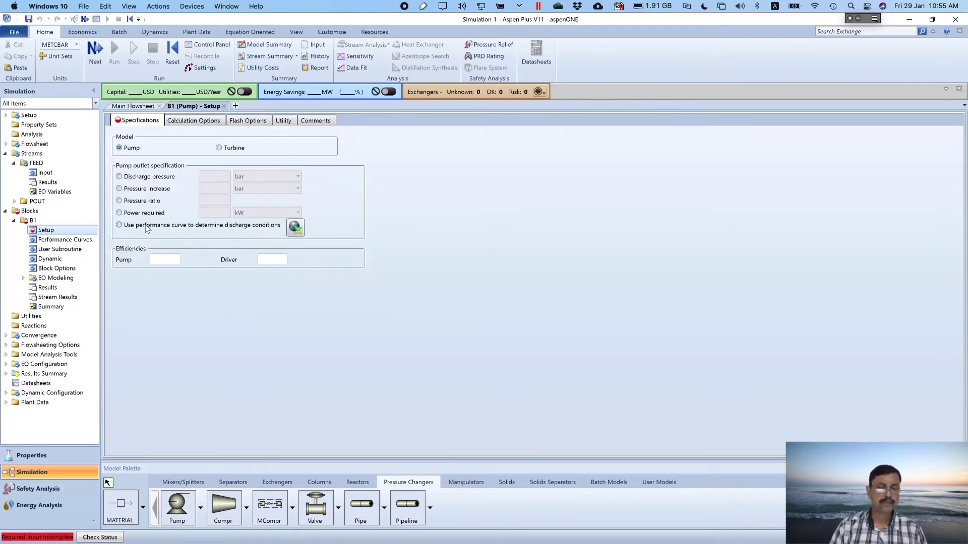
{"action": "left_click", "coordinate": [119, 226]}
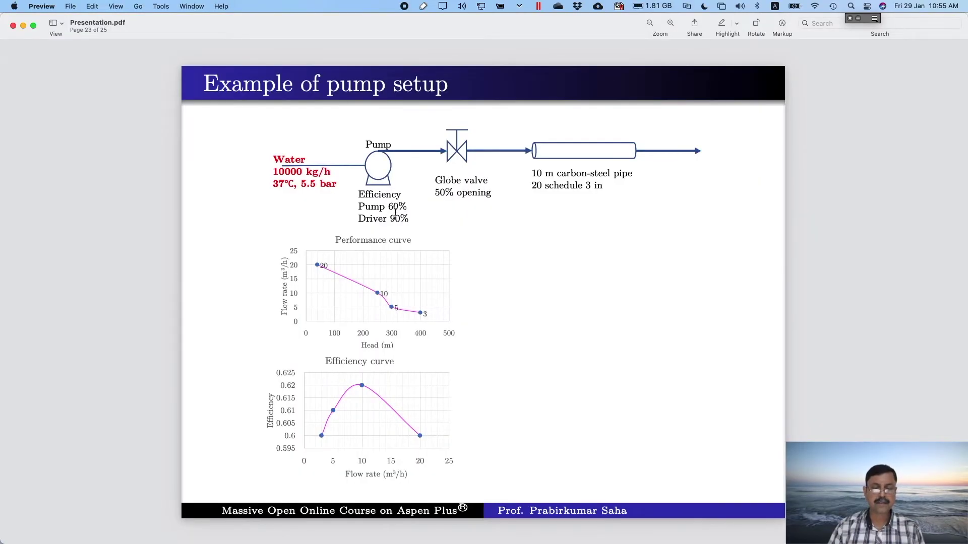
{"action": "key", "text": "super+Tab"}
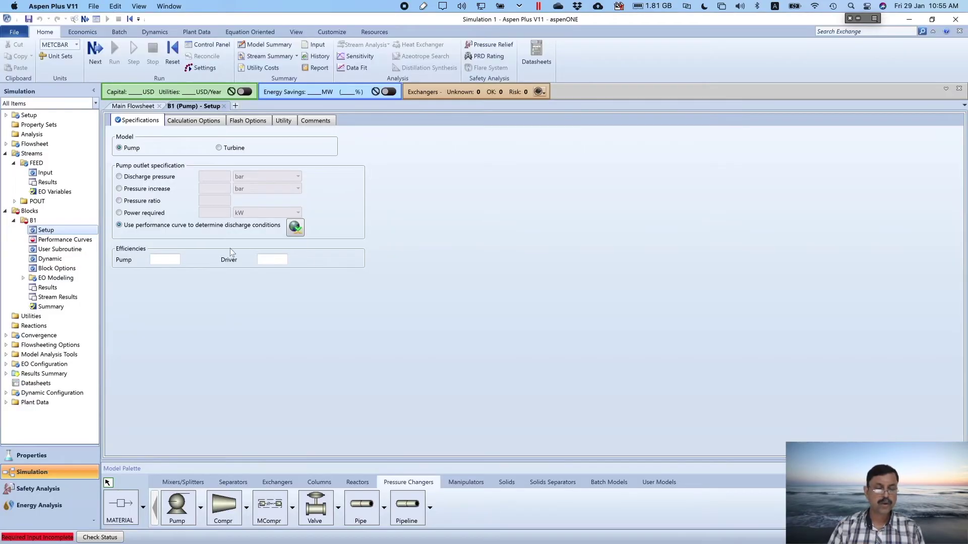
{"action": "left_click", "coordinate": [171, 260]}
{"action": "type", "text": "0.6"}
{"action": "left_click", "coordinate": [284, 259]}
{"action": "type", "text": "0.9"}
{"action": "left_click", "coordinate": [445, 231]}
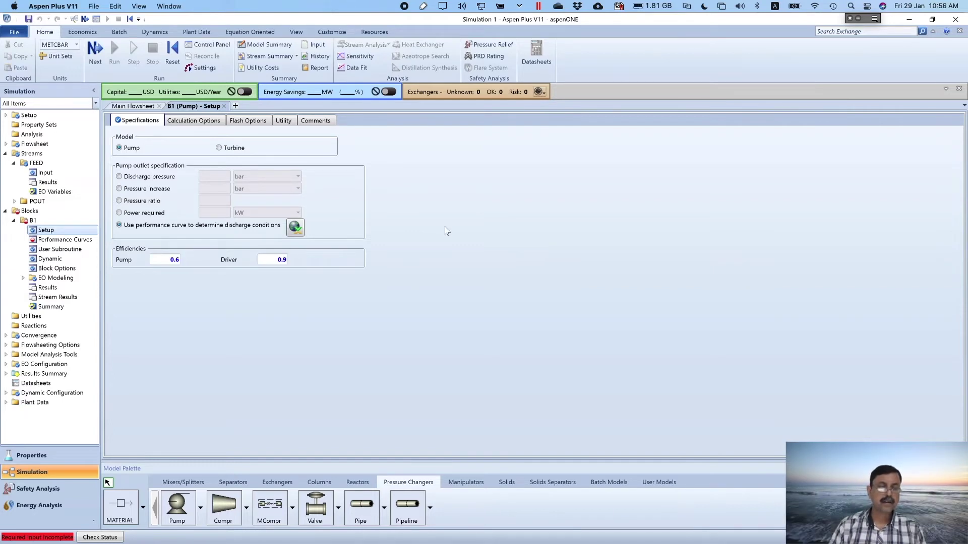
Set up the pump's performance curve with Vol-Flow as the flow variable and a single curve at operating speed.
{"action": "left_click", "coordinate": [100, 48]}
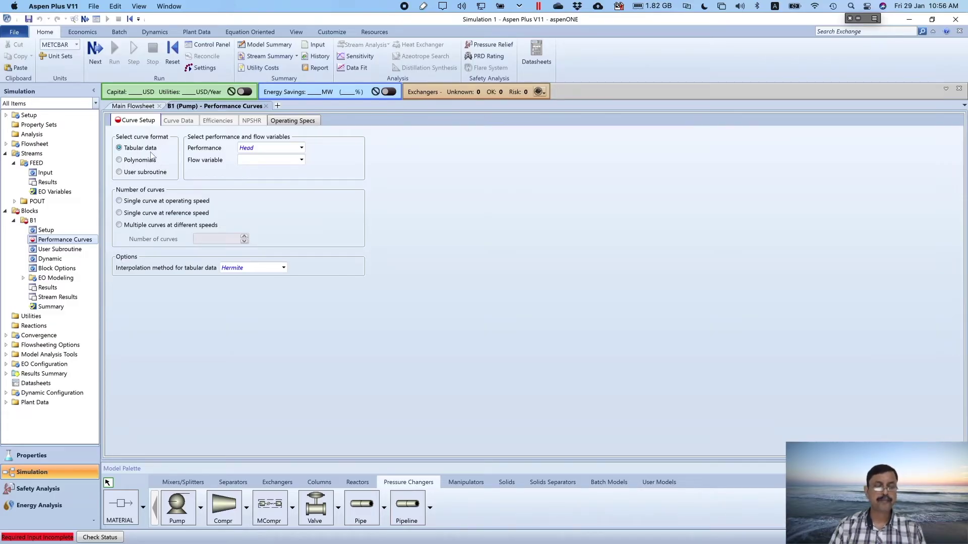
{"action": "key", "text": "super+Tab"}
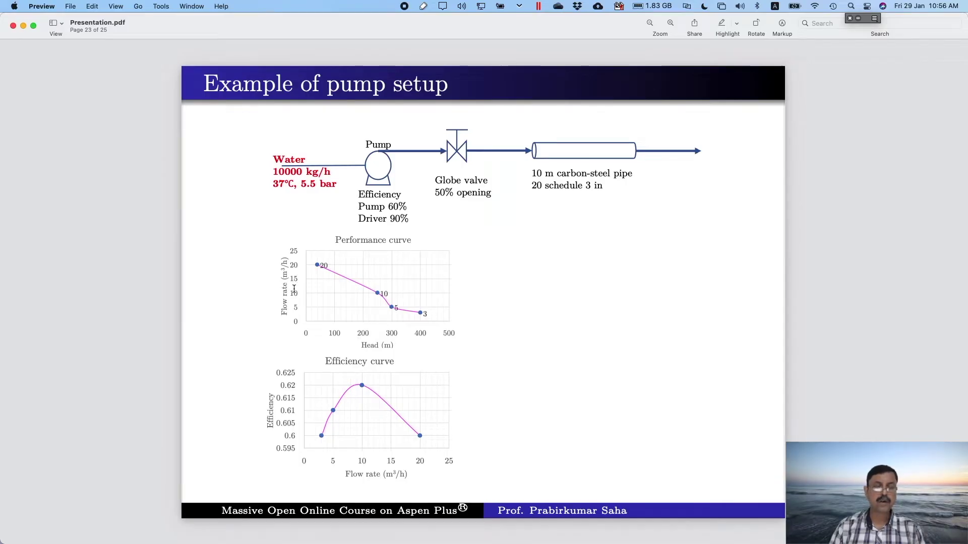
{"action": "key", "text": "super+Tab"}
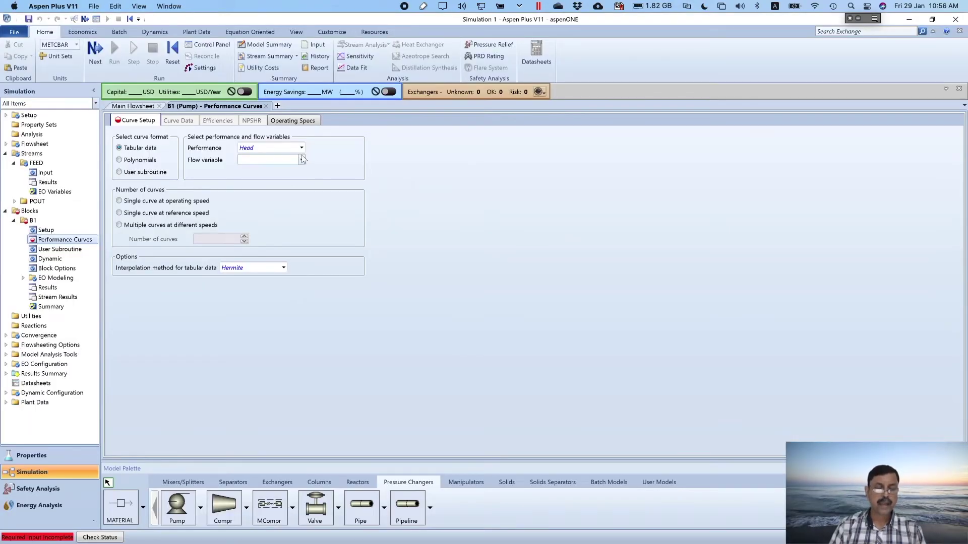
{"action": "left_click", "coordinate": [301, 161]}
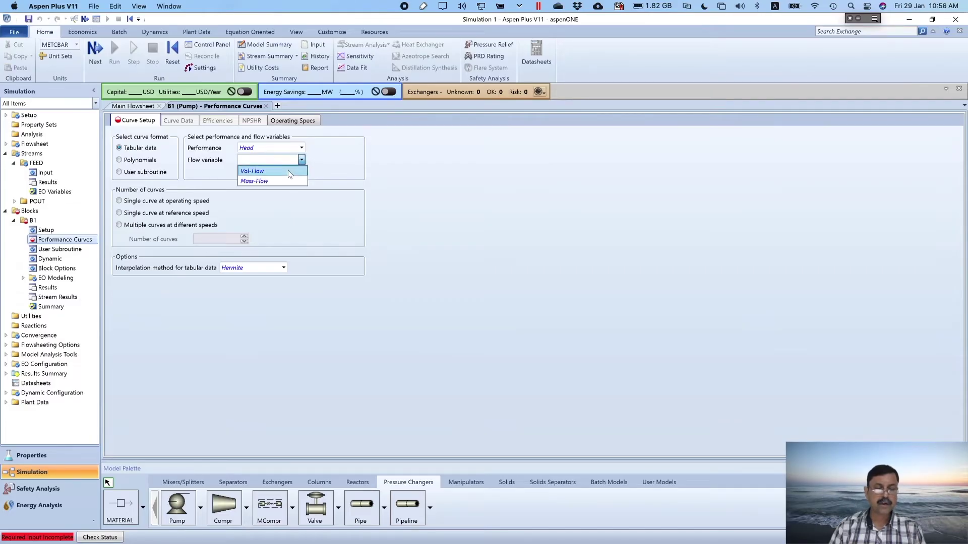
{"action": "left_click", "coordinate": [290, 172]}
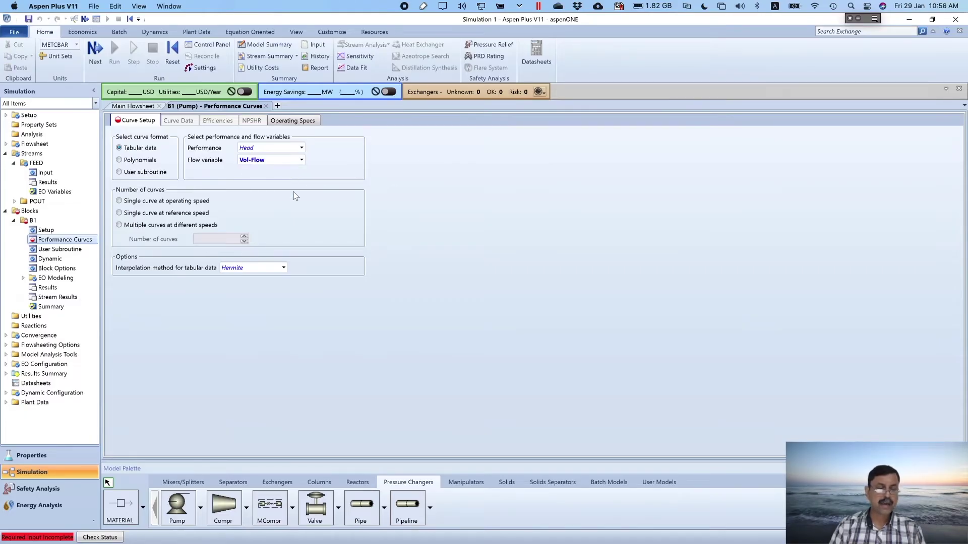
{"action": "left_click", "coordinate": [119, 201]}
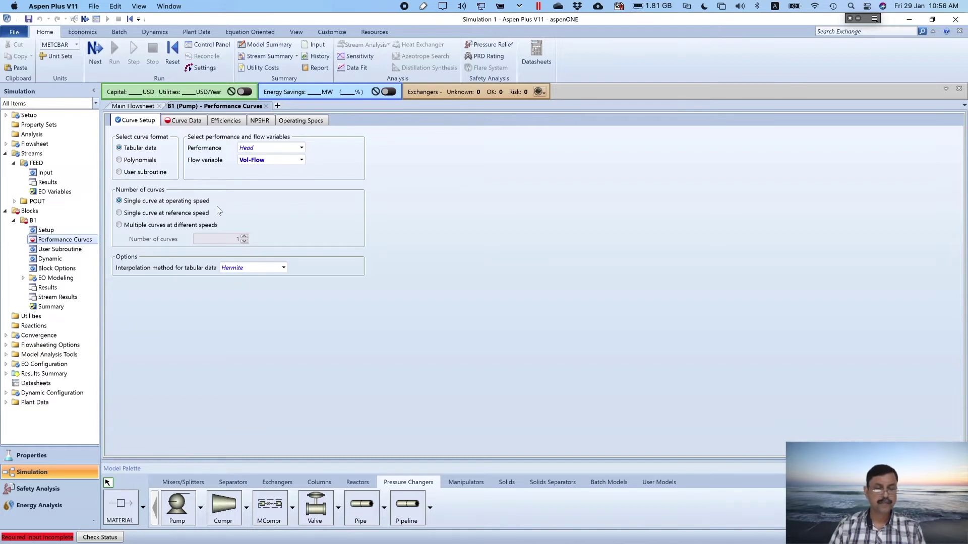
Set the curve data units to meter for head and cum/hr for flow.
{"action": "left_click", "coordinate": [184, 123]}
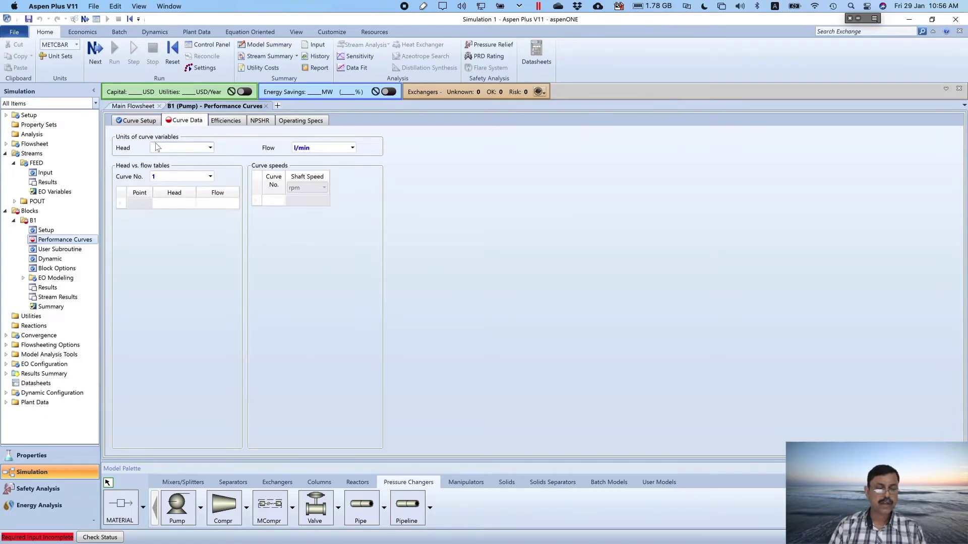
{"action": "left_click", "coordinate": [210, 148]}
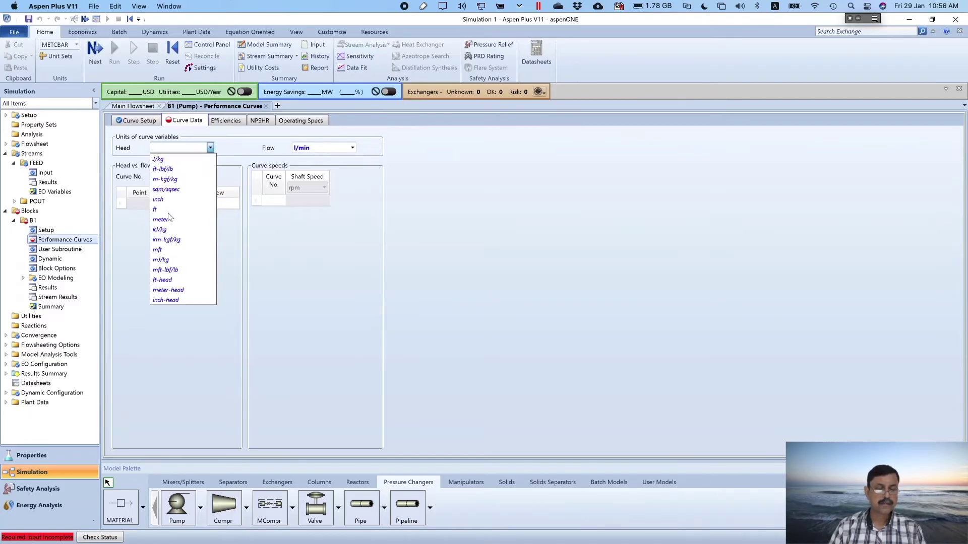
{"action": "left_click", "coordinate": [165, 218]}
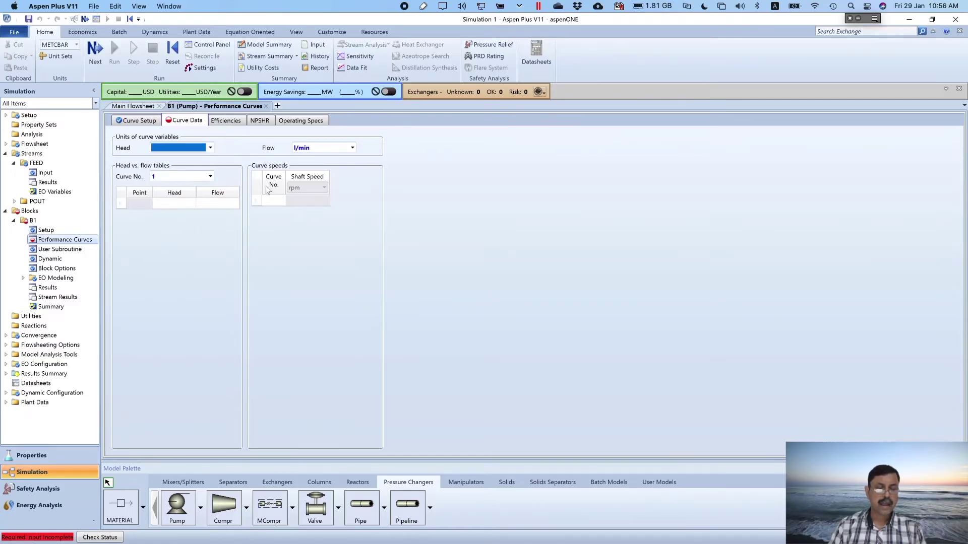
{"action": "left_click", "coordinate": [352, 148]}
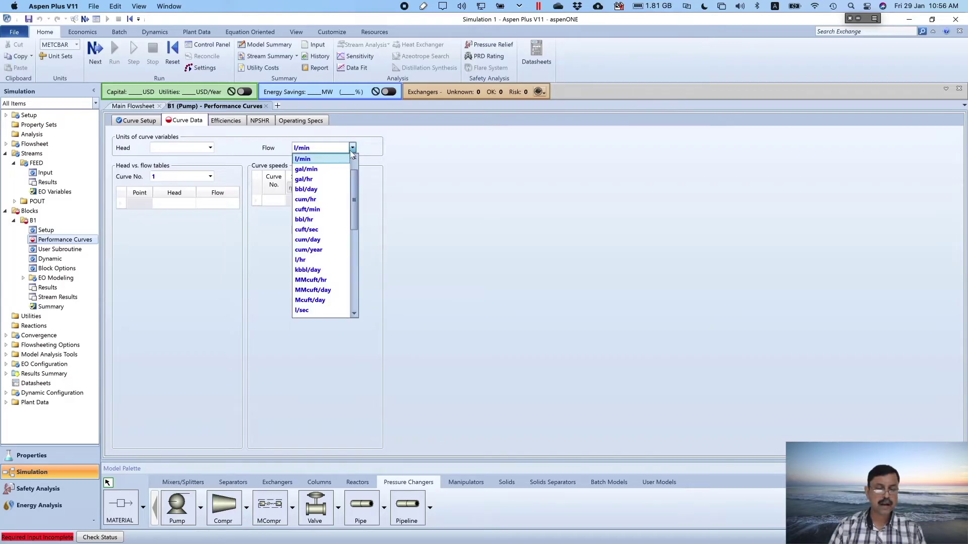
{"action": "left_click", "coordinate": [306, 199]}
Enter the head values 40, 250, 300 and 400 in the head vs. flow table, based on the PDF's performance curve.
{"action": "key", "text": "super+Tab"}
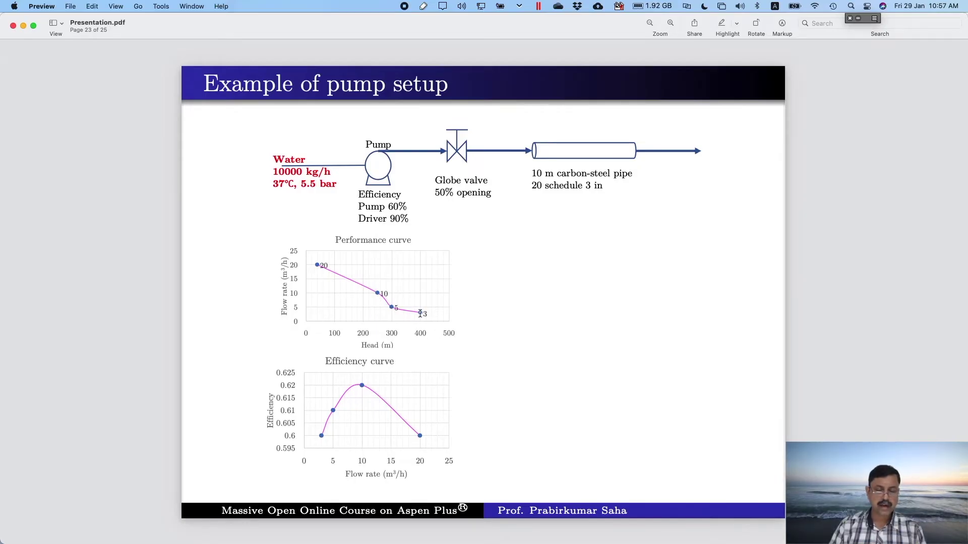
{"action": "key", "text": "super+Tab"}
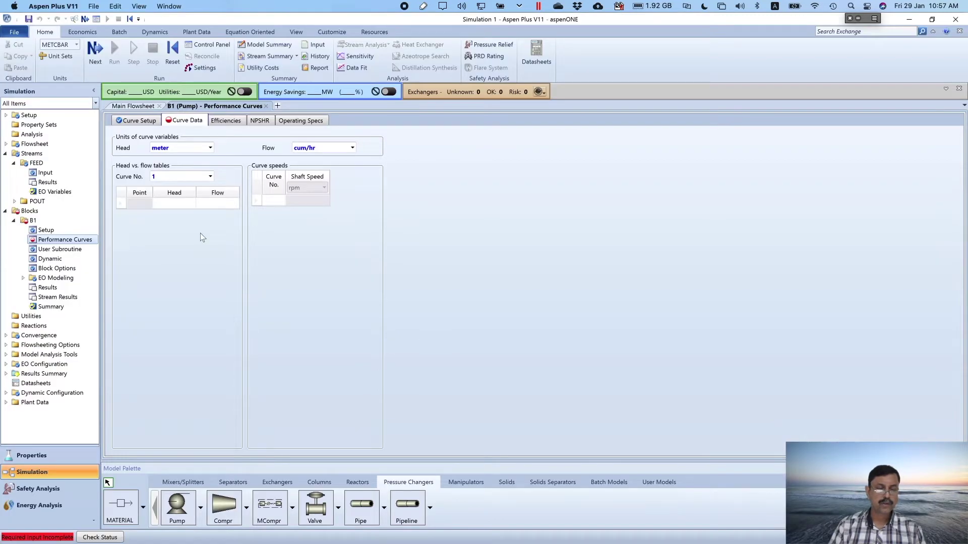
{"action": "left_click", "coordinate": [181, 205]}
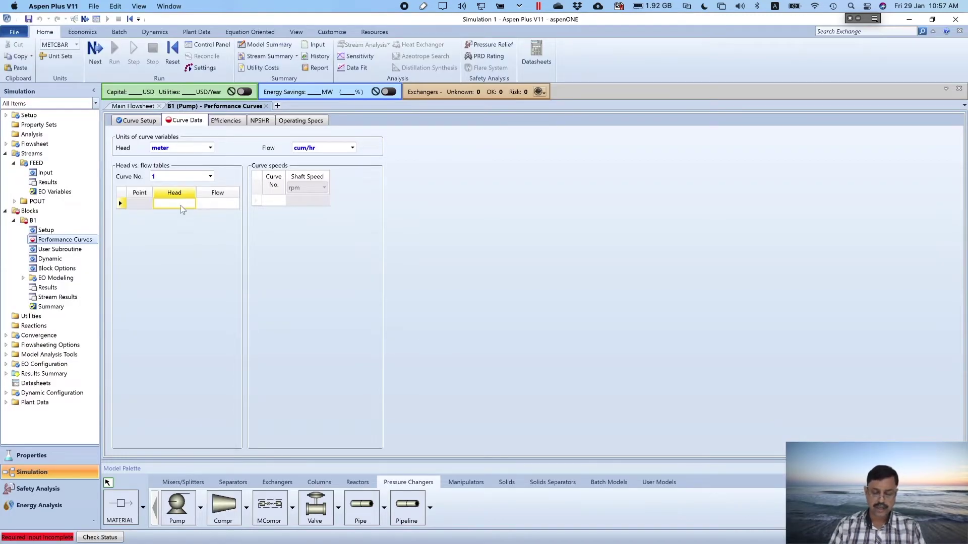
{"action": "type", "text": "40"}
{"action": "key", "text": "Return"}
{"action": "type", "text": "250"}
{"action": "key", "text": "Return"}
{"action": "type", "text": "300"}
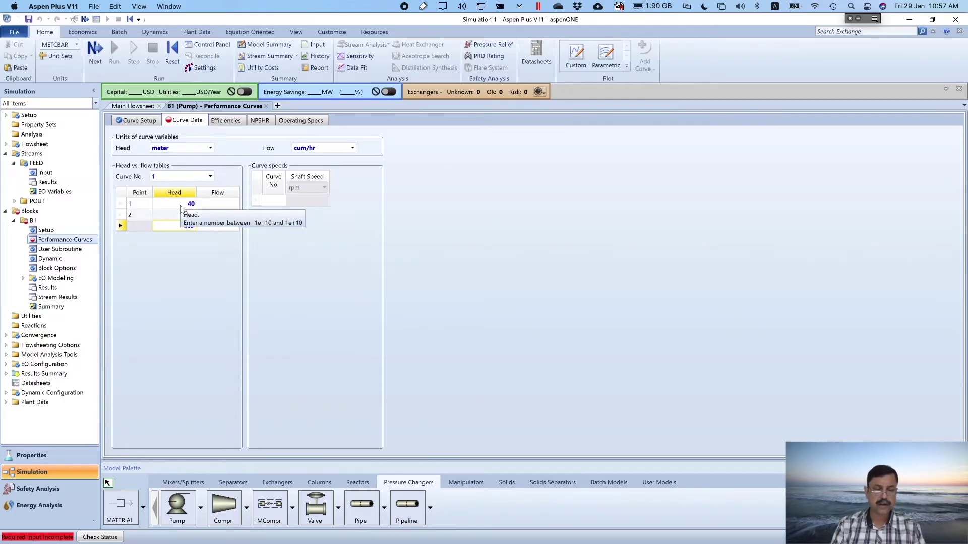
{"action": "key", "text": "Return"}
{"action": "type", "text": "400"}
Enter the flow values 20, 10, 5 and 3 in the head vs. flow table, based on the PDF's performance curve.
{"action": "left_click", "coordinate": [217, 205]}
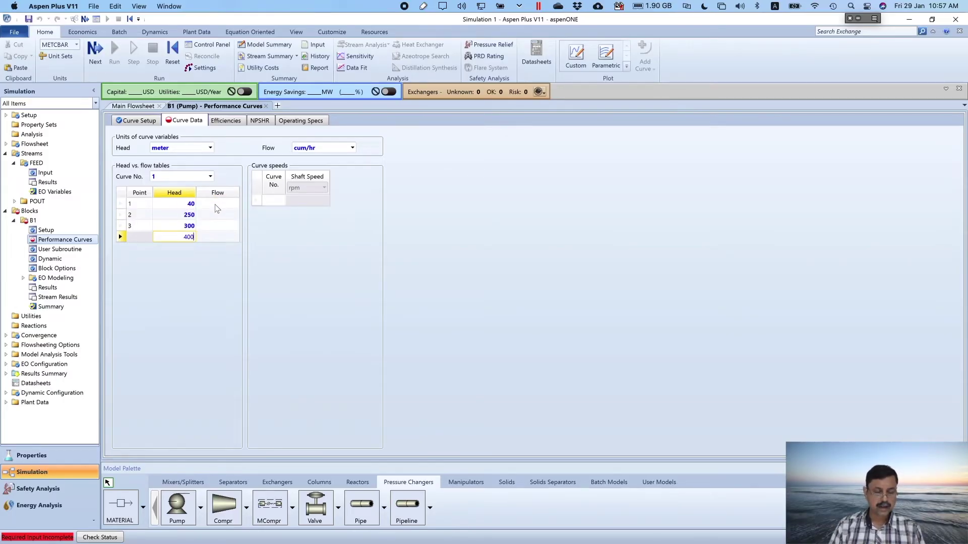
{"action": "key", "text": "super+Tab"}
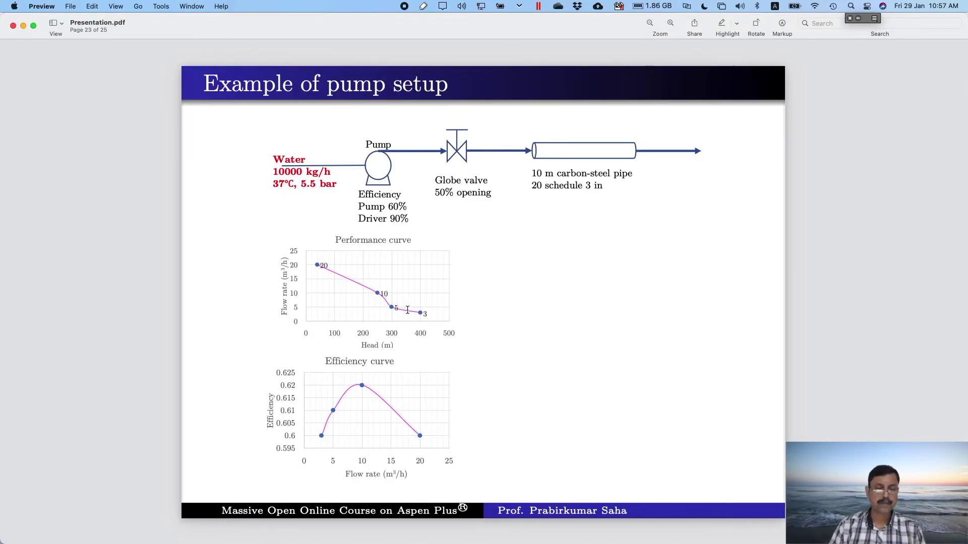
{"action": "key", "text": "super+Tab"}
{"action": "type", "text": "20"}
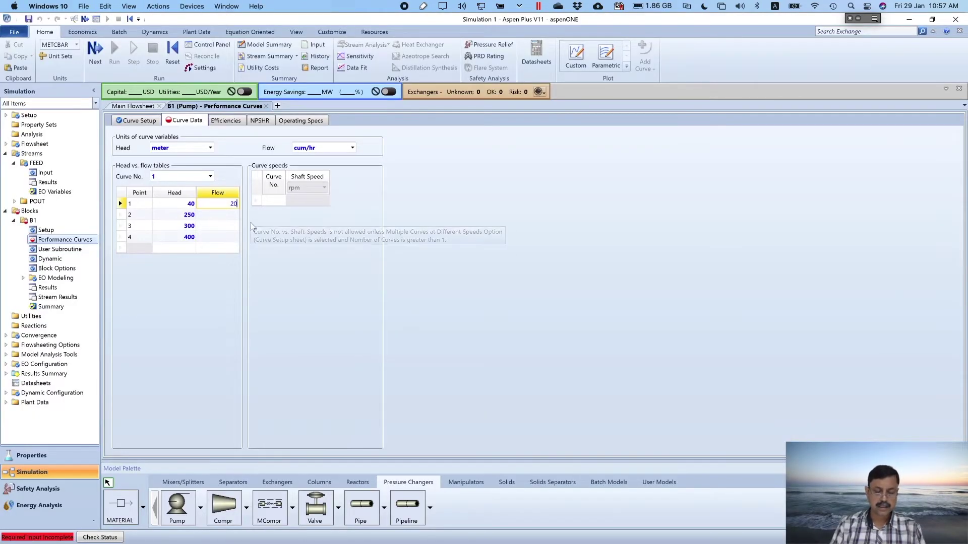
{"action": "key", "text": "Return"}
{"action": "type", "text": "10"}
{"action": "key", "text": "Return"}
{"action": "type", "text": "5"}
{"action": "key", "text": "Return"}
{"action": "type", "text": "3"}
{"action": "key", "text": "Return"}
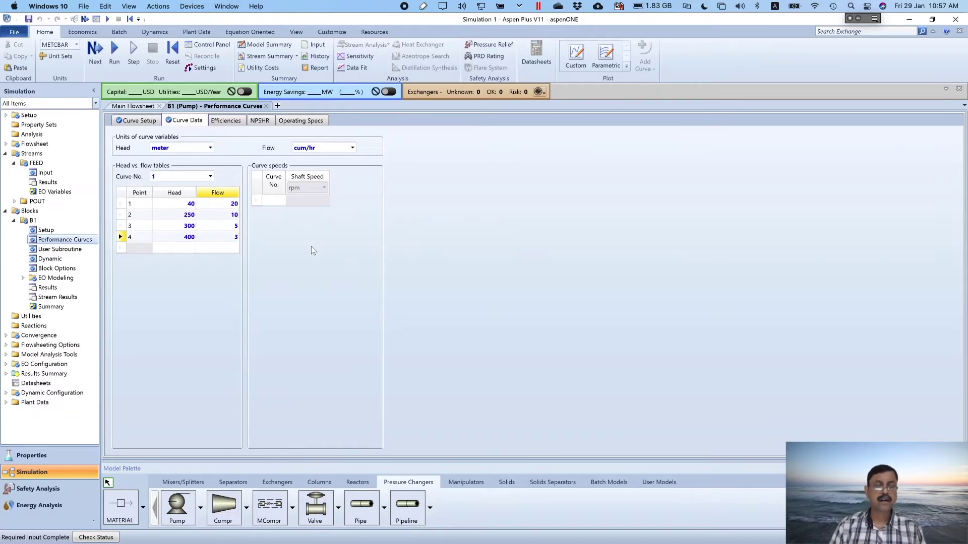
Run the simulation and show pump B1's results with NPSH available in meter and volumetric flow rate in cum/hr.
{"action": "left_click", "coordinate": [113, 52]}
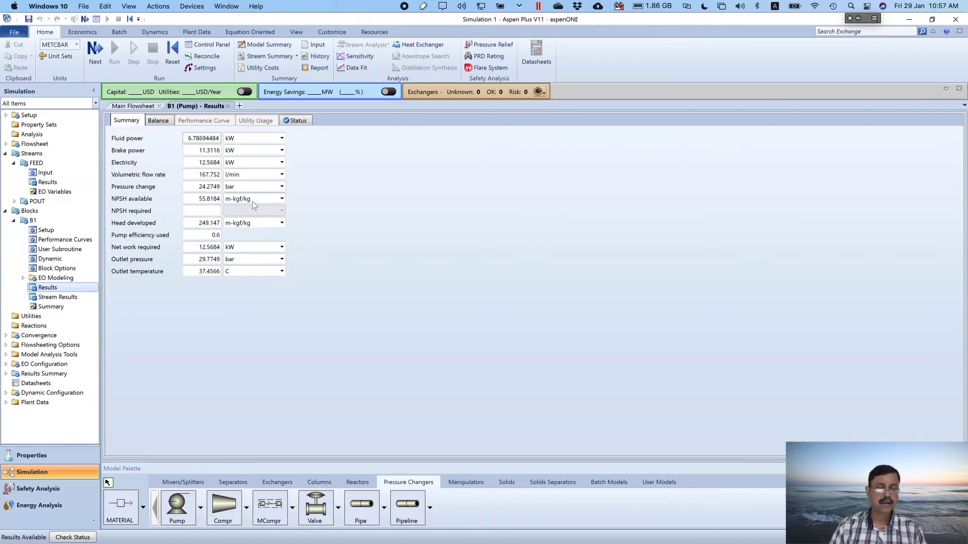
{"action": "left_click", "coordinate": [282, 199]}
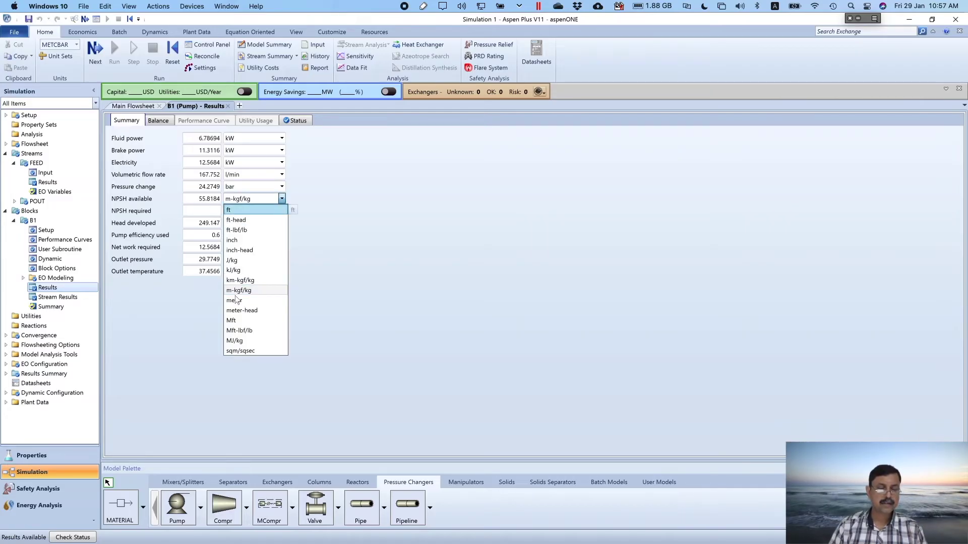
{"action": "left_click", "coordinate": [236, 301]}
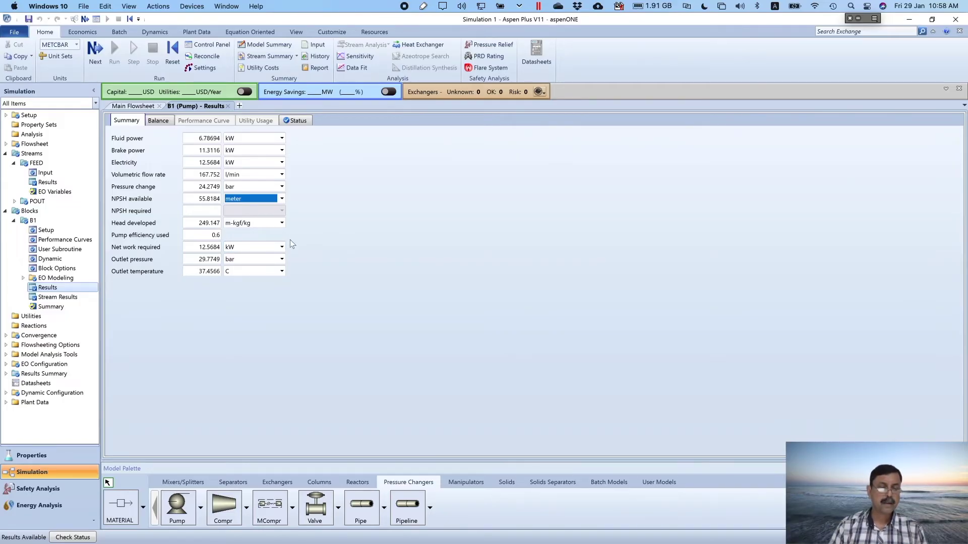
{"action": "left_click", "coordinate": [282, 175]}
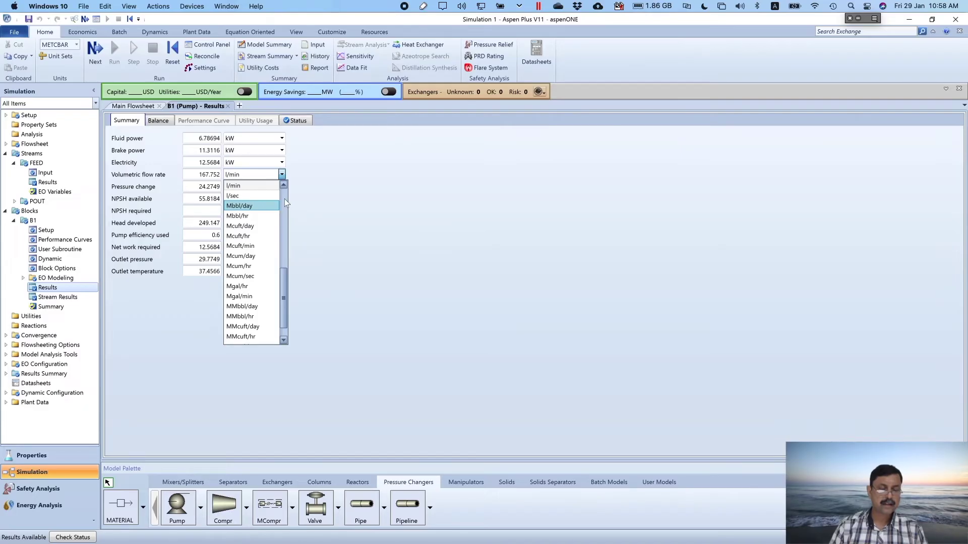
{"action": "left_click", "coordinate": [243, 221]}
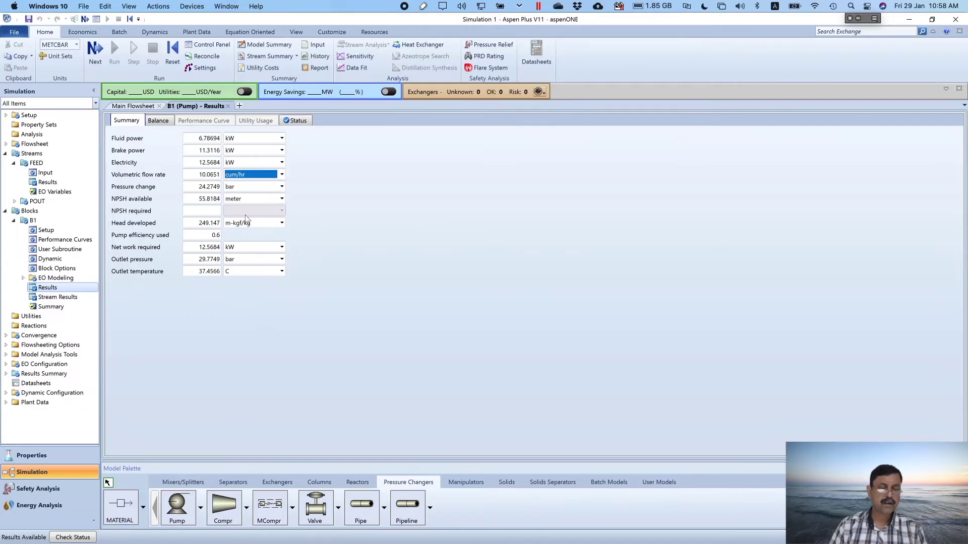
{"action": "left_click", "coordinate": [349, 225]}
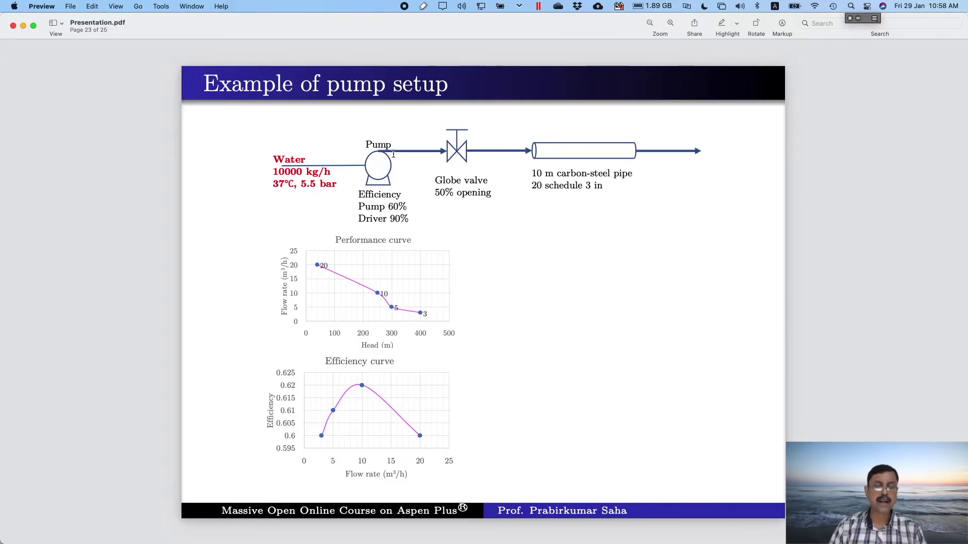
Clear the pump and driver efficiencies in pump B1's setup specifications.
{"action": "key", "text": "super+Tab"}
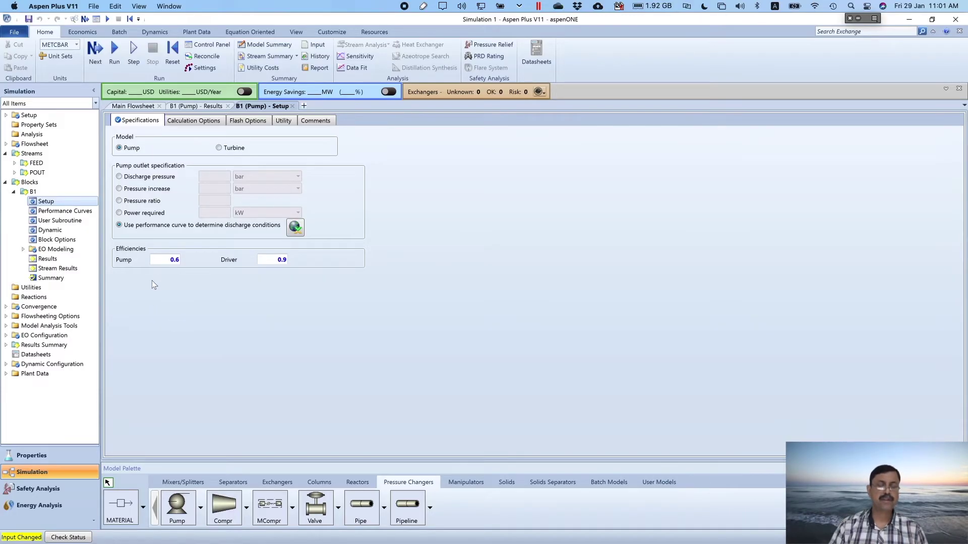
{"action": "left_click", "coordinate": [171, 261]}
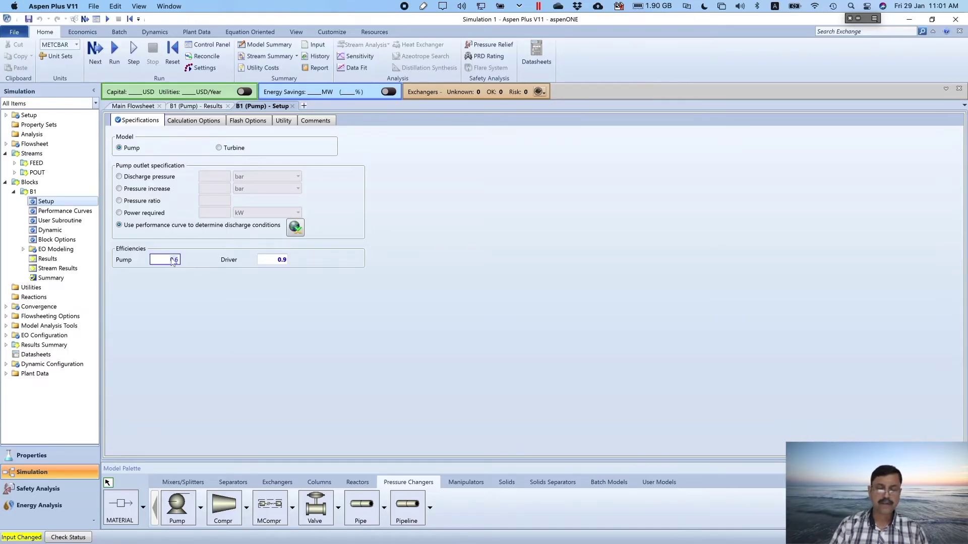
{"action": "key", "text": "BackSpace"}
{"action": "left_click", "coordinate": [283, 260]}
{"action": "key", "text": "BackSpace"}
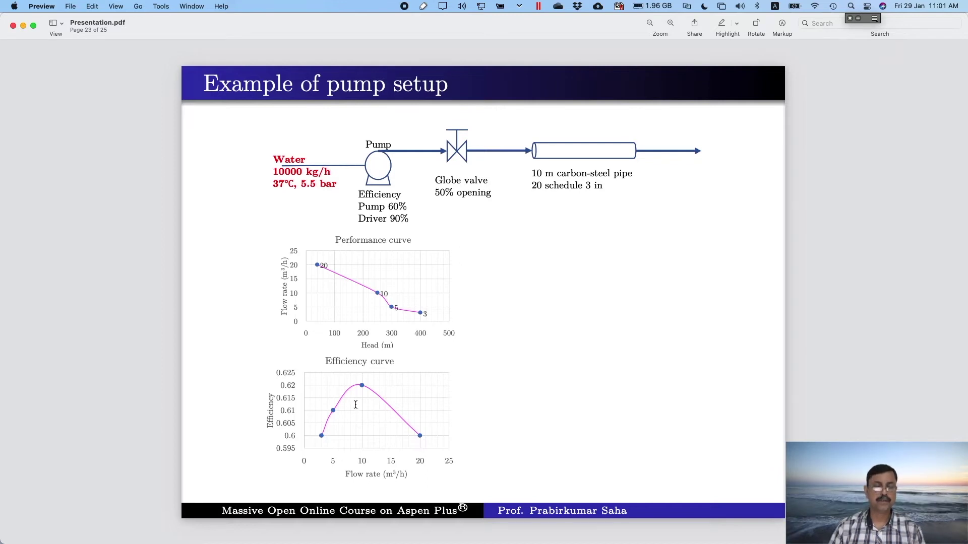
Set the flow unit to cum/hr for the efficiency data in pump B1's performance curves.
{"action": "key", "text": "super+Tab"}
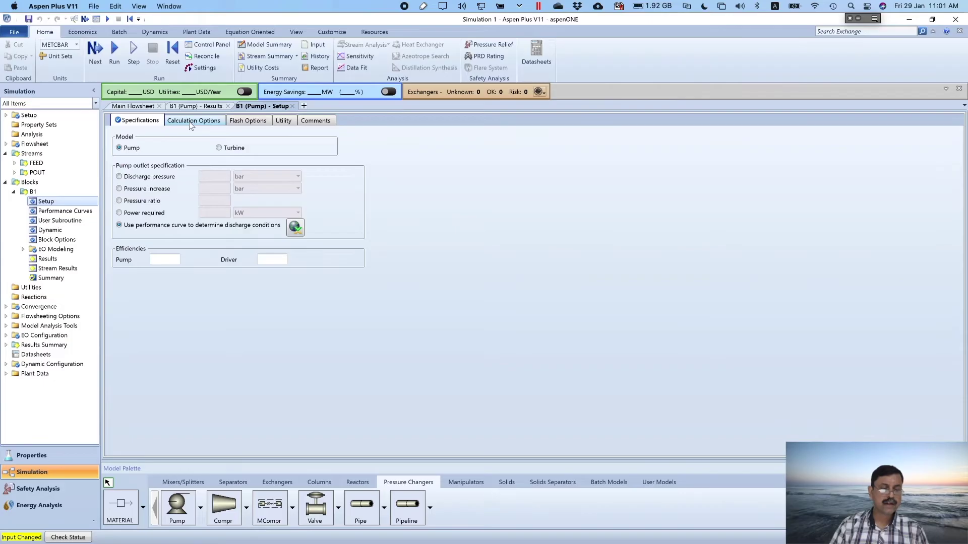
{"action": "left_click", "coordinate": [79, 211]}
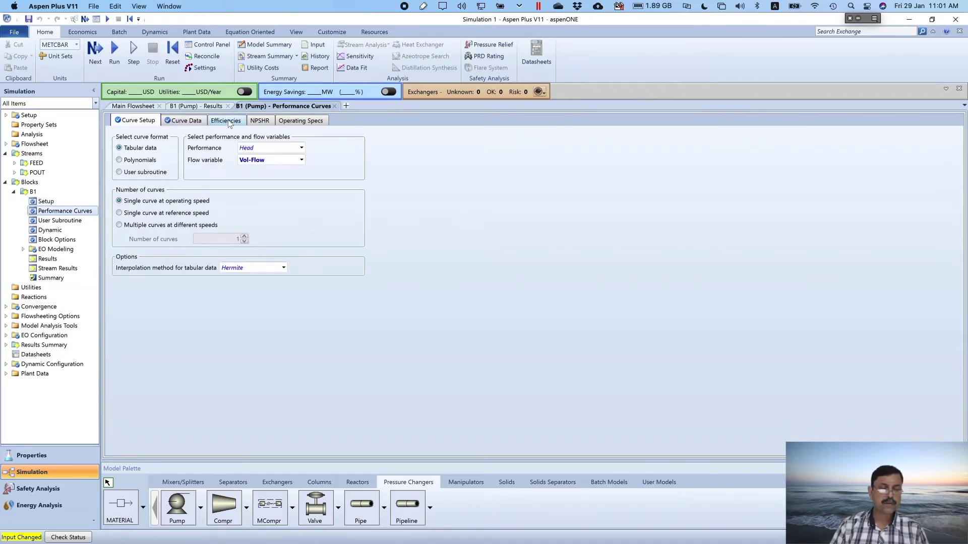
{"action": "left_click", "coordinate": [227, 121]}
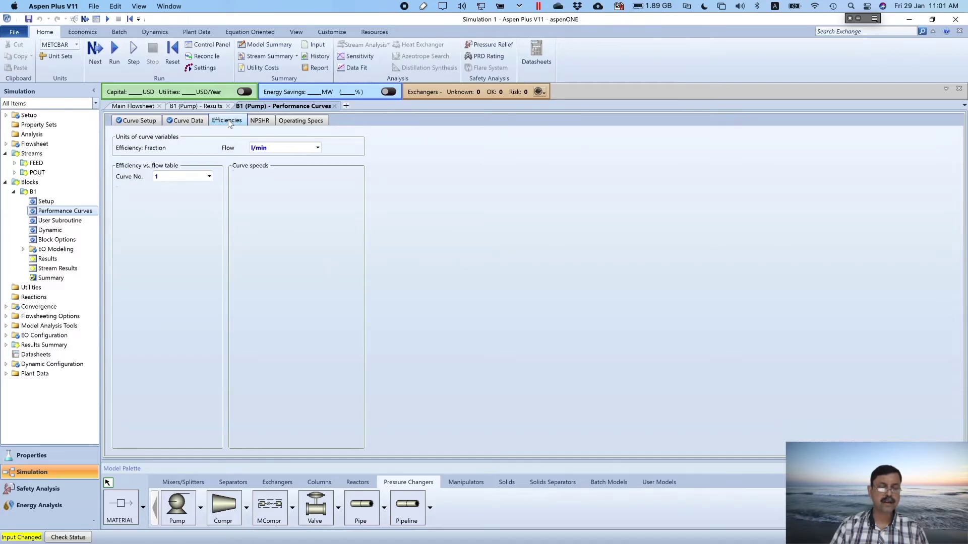
{"action": "left_click", "coordinate": [319, 148]}
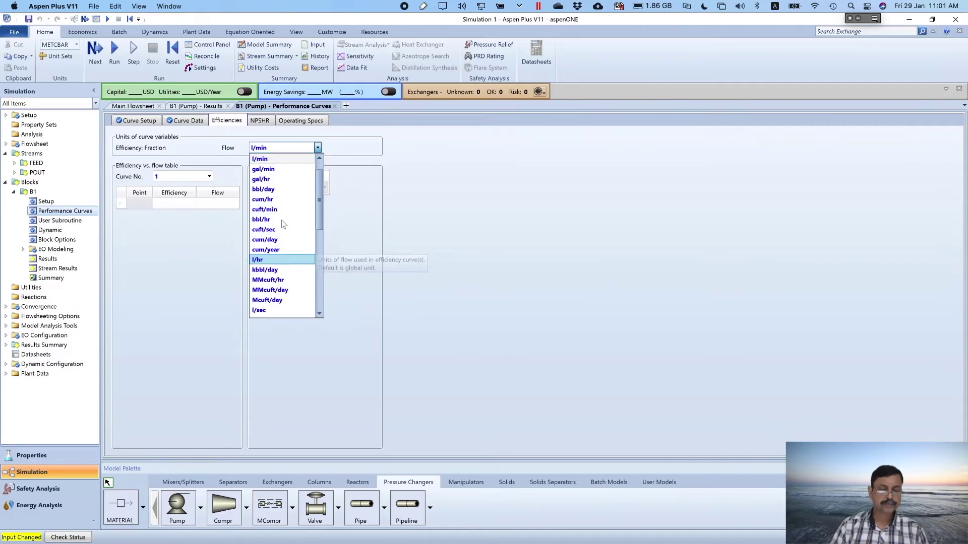
{"action": "left_click", "coordinate": [277, 199]}
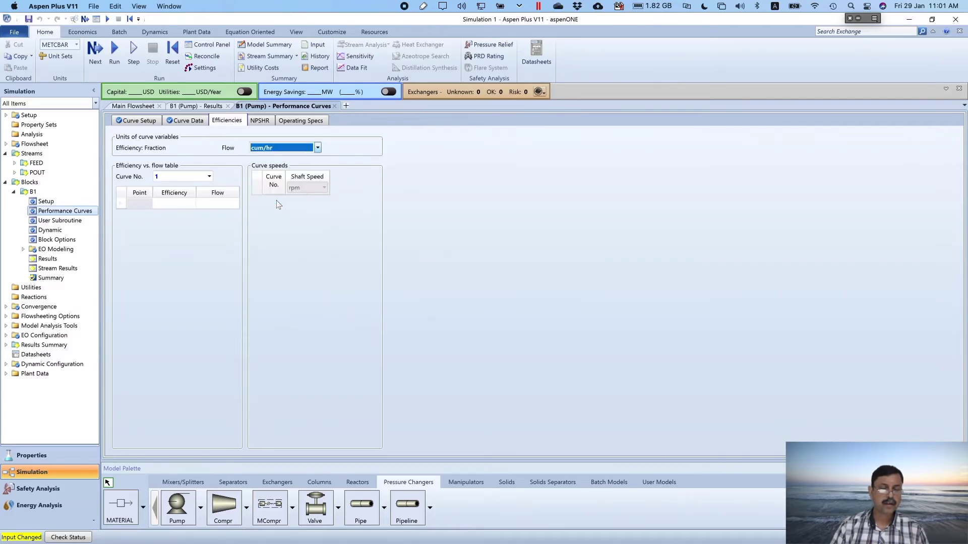
{"action": "left_click", "coordinate": [284, 237]}
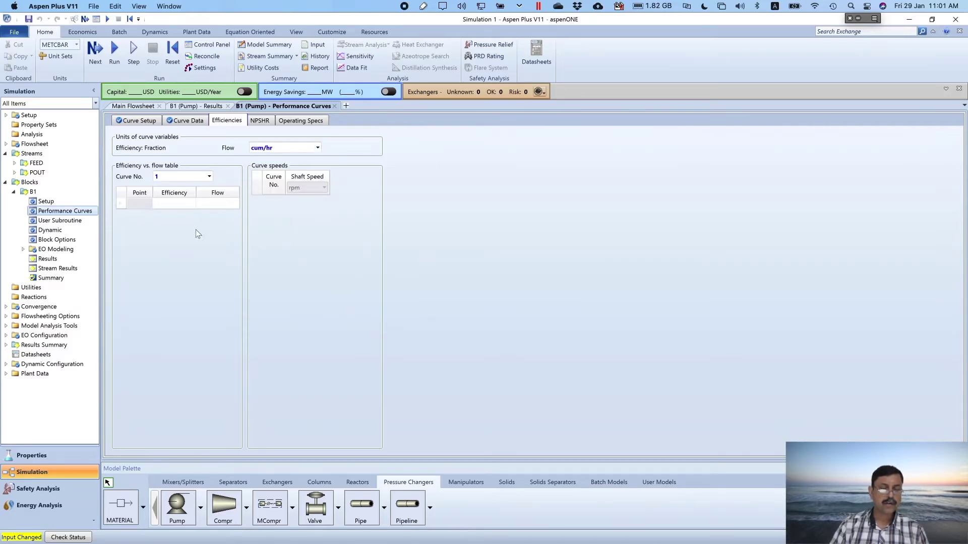
Enter the efficiencies 0.6, 0.61, 0.62 and 0.6 in the efficiency vs. flow table, based on the PDF's efficiency curve.
{"action": "left_click", "coordinate": [181, 204]}
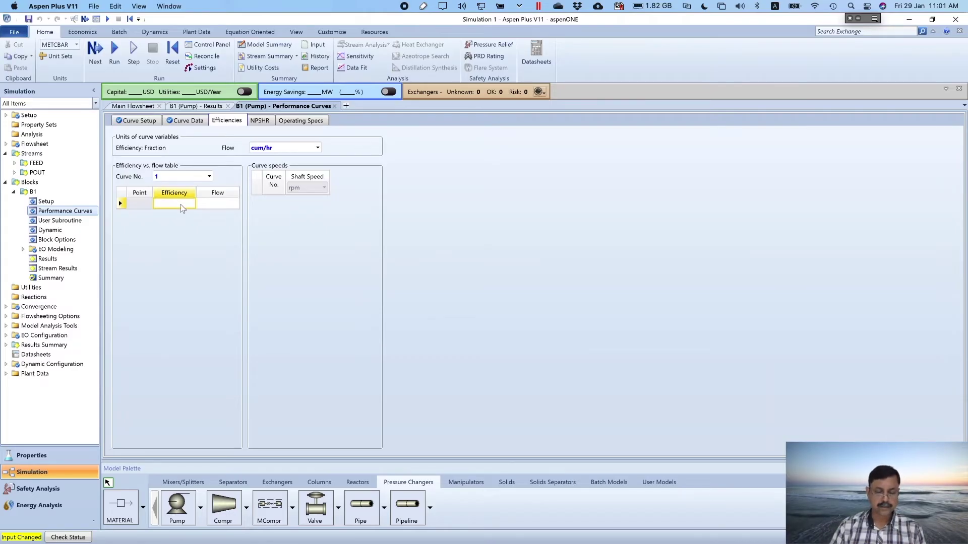
{"action": "key", "text": "super+Tab"}
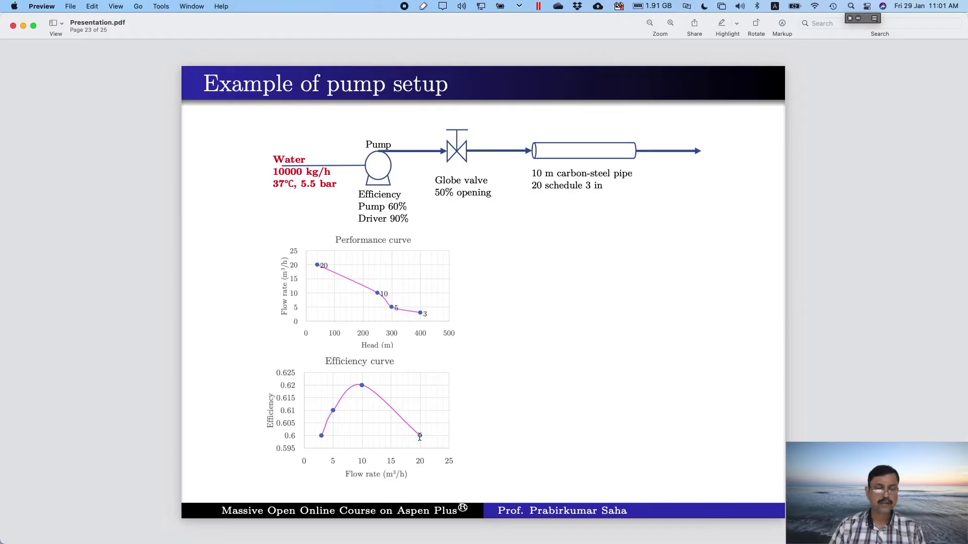
{"action": "key", "text": "super+Tab"}
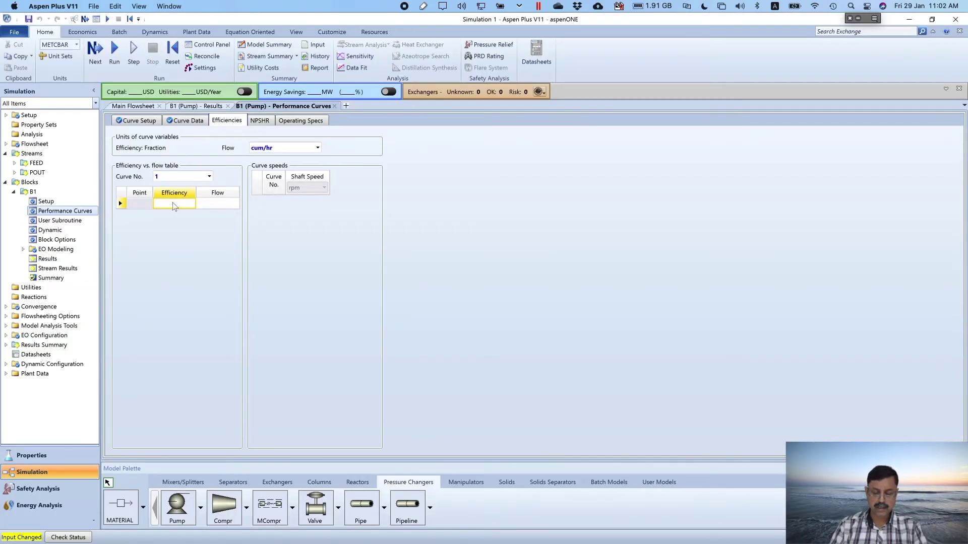
{"action": "type", "text": "0.6"}
{"action": "key", "text": "Return"}
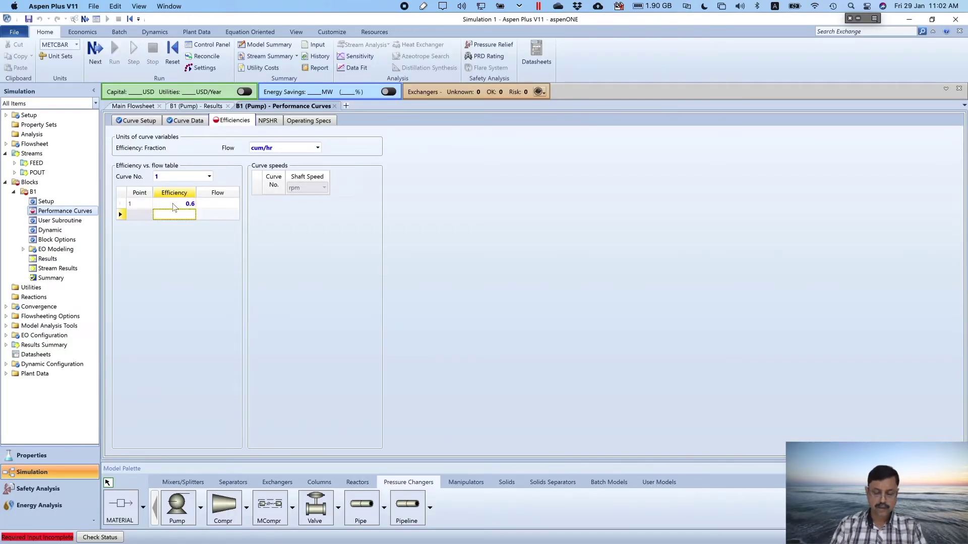
{"action": "type", "text": "0.0"}
{"action": "key", "text": "BackSpace"}
{"action": "type", "text": "61"}
{"action": "key", "text": "Return"}
{"action": "type", "text": "0.62"}
{"action": "key", "text": "Return"}
{"action": "type", "text": "0.6"}
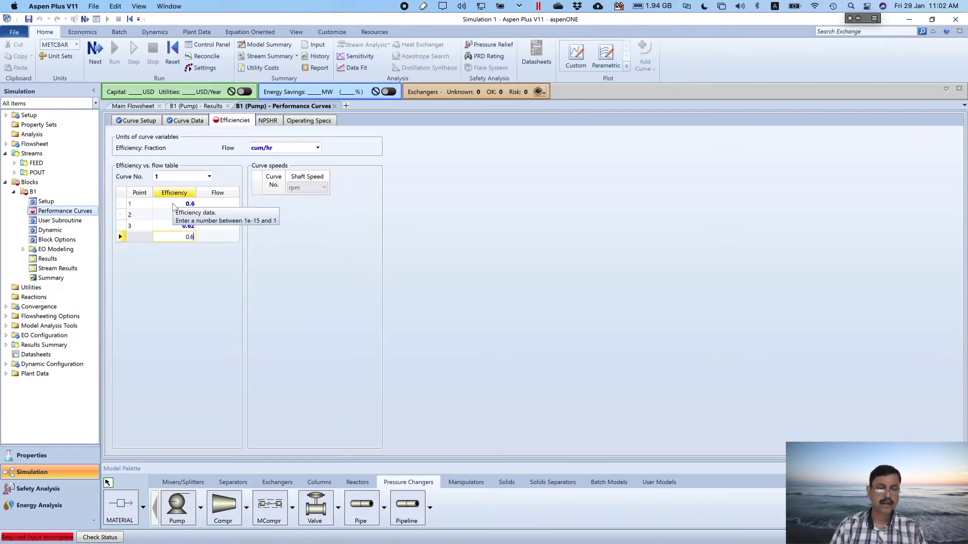
{"action": "key", "text": "Return"}
Enter the flow values 3, 5, 10 and 20 in the efficiency vs. flow table, based on the PDF's efficiency curve.
{"action": "left_click", "coordinate": [217, 203]}
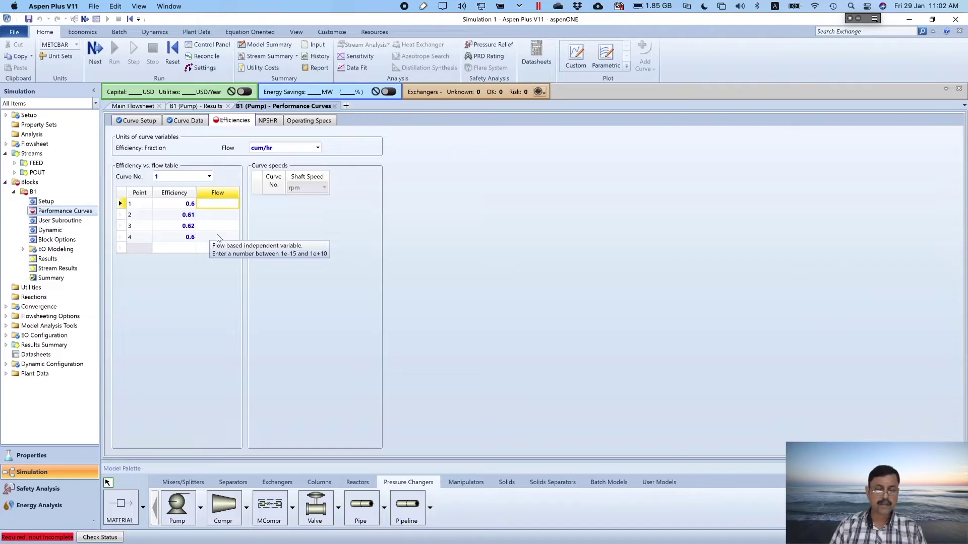
{"action": "key", "text": "super+Tab"}
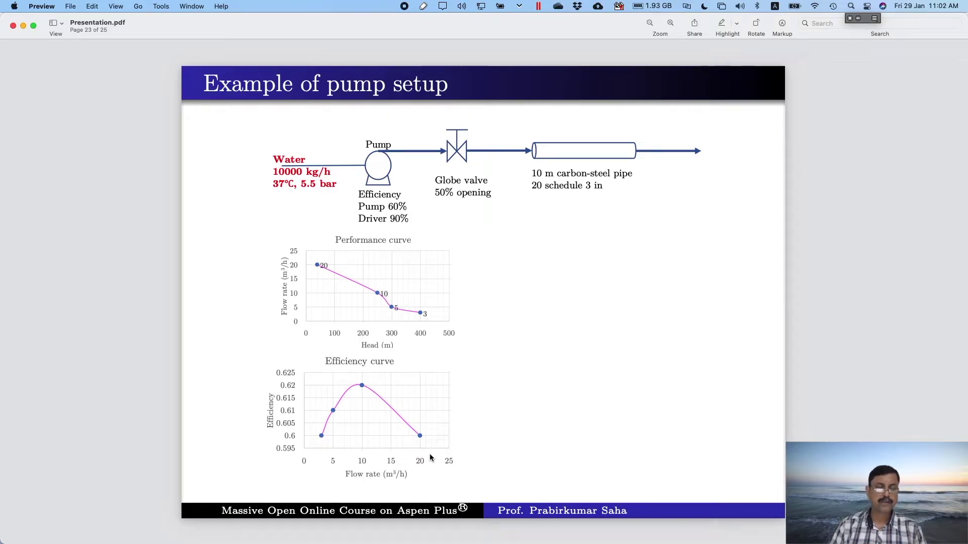
{"action": "key", "text": "super+Tab"}
{"action": "type", "text": "3"}
{"action": "left_click", "coordinate": [235, 217]}
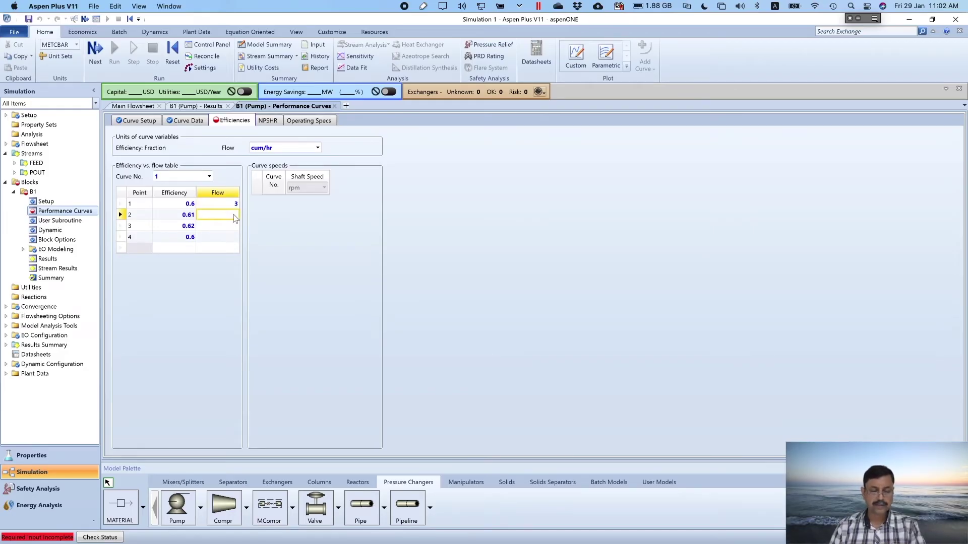
{"action": "type", "text": "5"}
{"action": "left_click", "coordinate": [234, 225]}
{"action": "type", "text": "10"}
{"action": "left_click", "coordinate": [233, 237]}
{"action": "type", "text": "20"}
{"action": "left_click", "coordinate": [249, 250]}
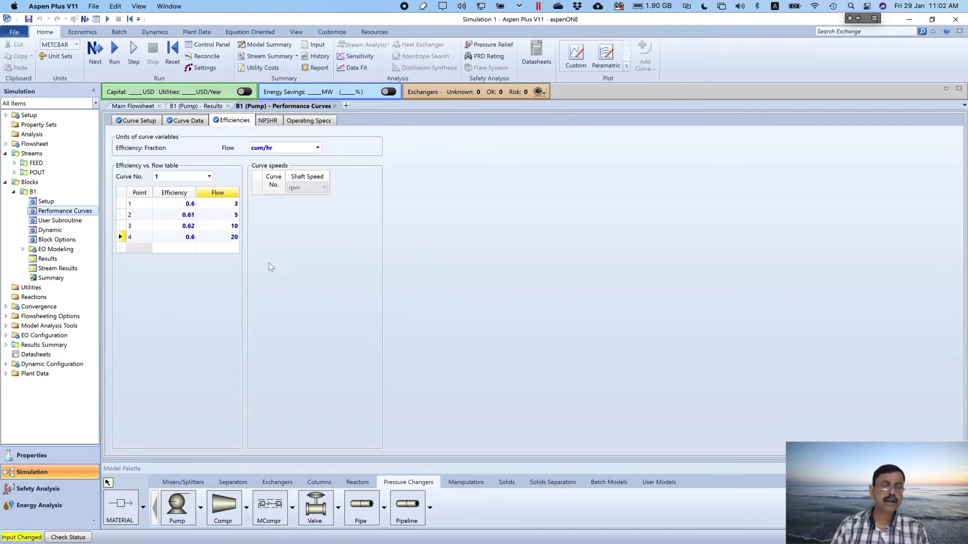
Rerun the simulation and show pump B1's results with NPSH available in meter and net work required in hp.
{"action": "left_click", "coordinate": [114, 51]}
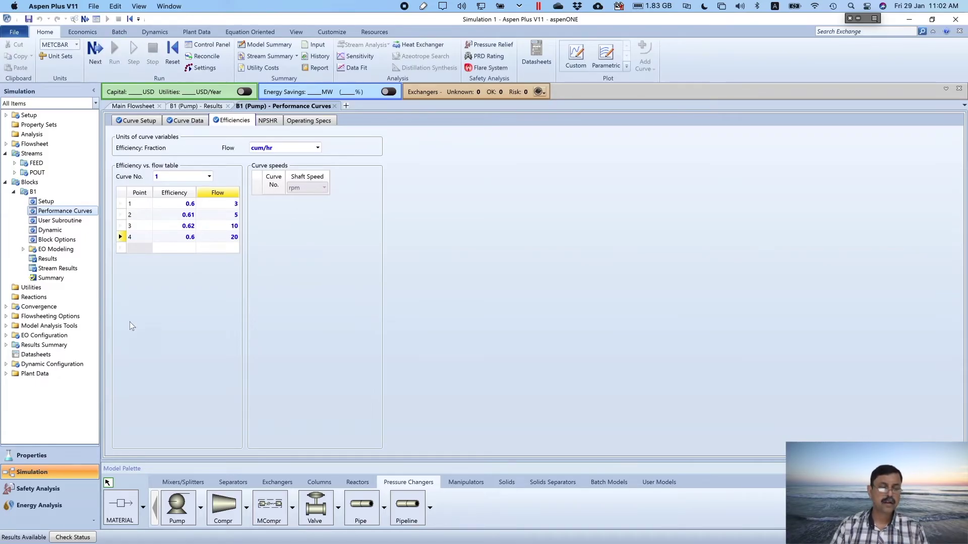
{"action": "left_click", "coordinate": [47, 259]}
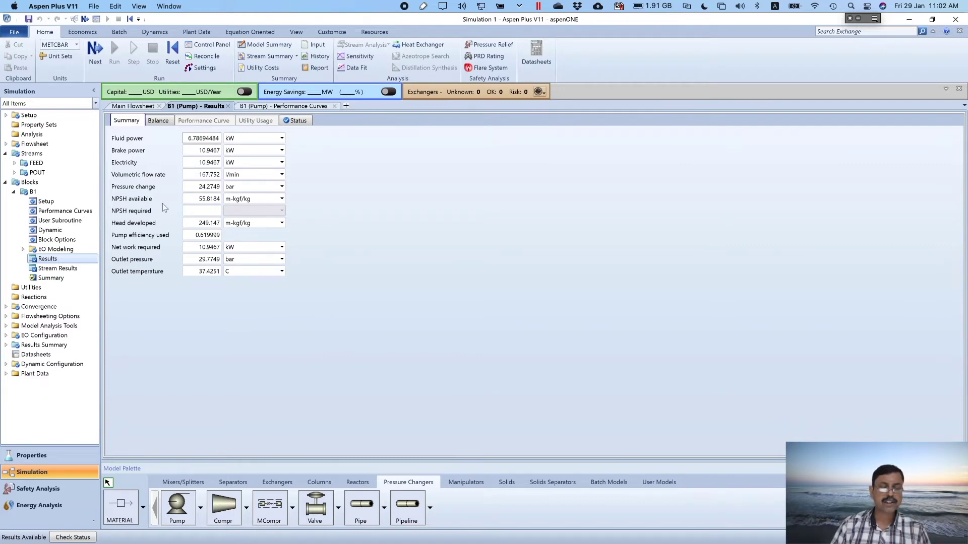
{"action": "left_click", "coordinate": [281, 199]}
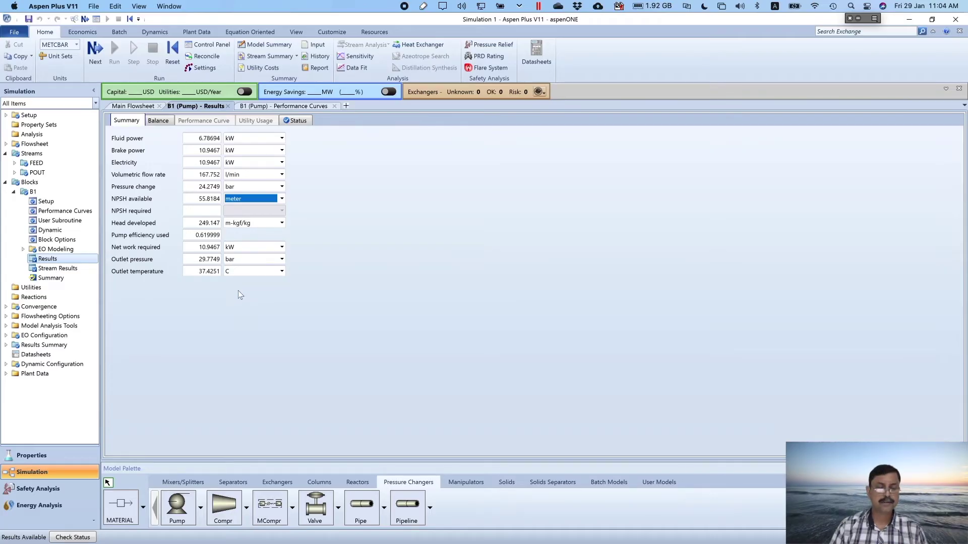
{"action": "left_click", "coordinate": [259, 301]}
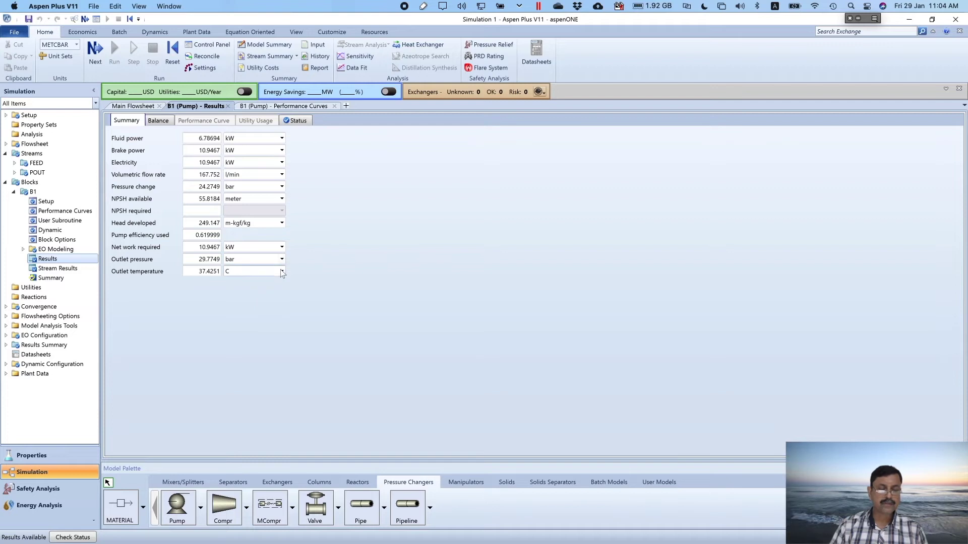
{"action": "left_click", "coordinate": [282, 247]}
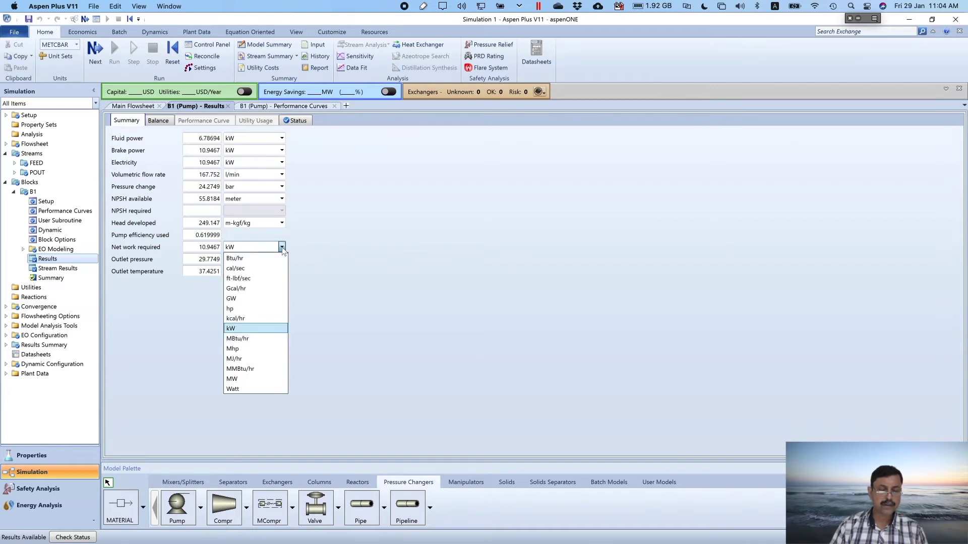
{"action": "left_click", "coordinate": [242, 309]}
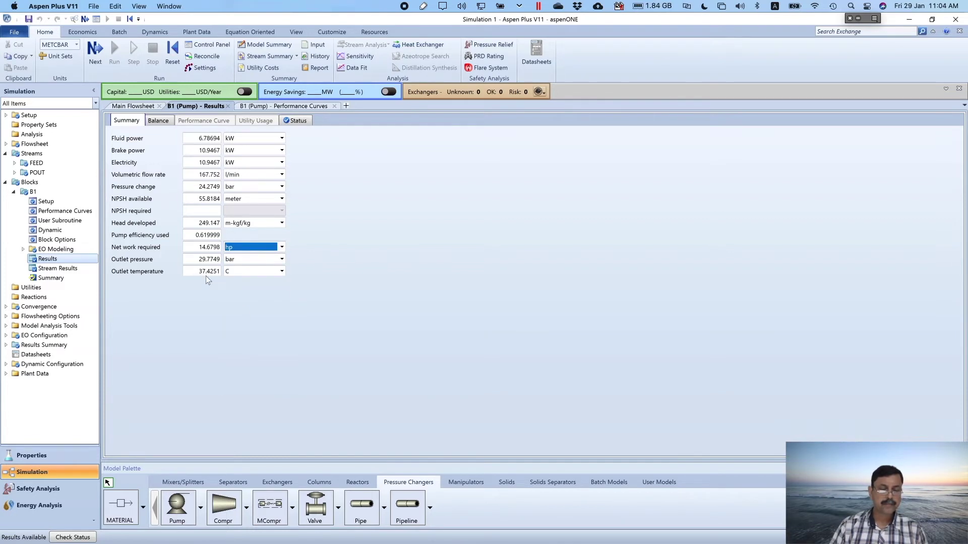
{"action": "left_click", "coordinate": [234, 307]}
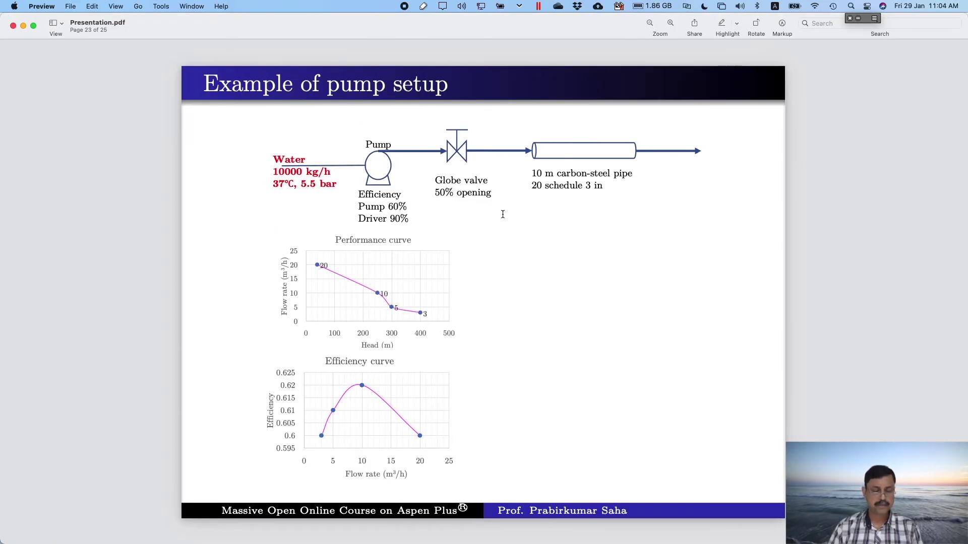
Switch to Aspen Plus, place a Valve block downstream of pump B1's outlet stream and attach a material outlet stream to it.
{"action": "key", "text": "super+Tab"}
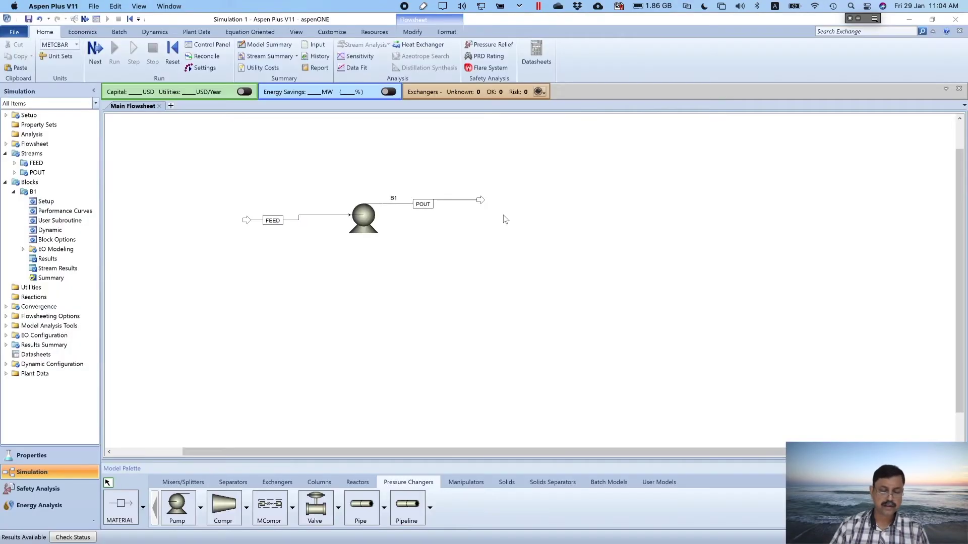
{"action": "left_click", "coordinate": [317, 510]}
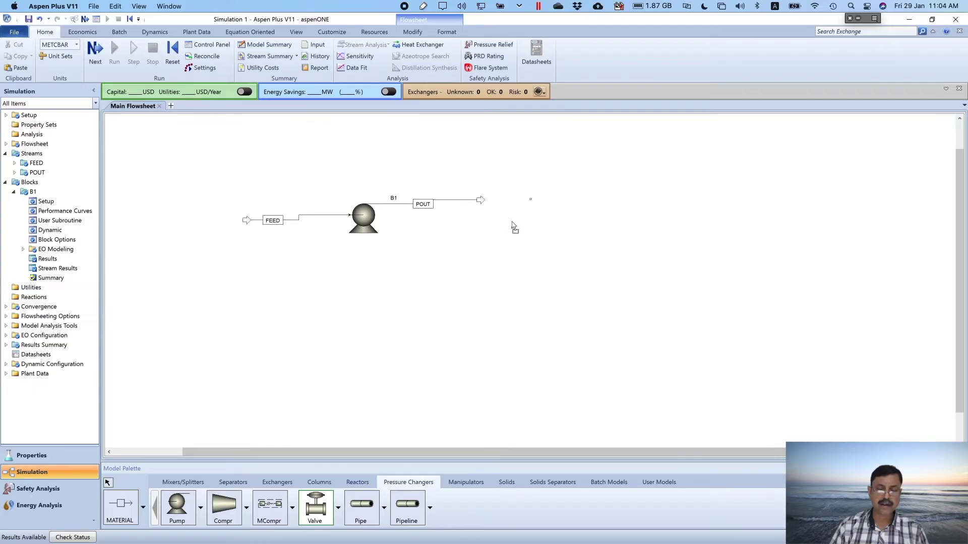
{"action": "left_click", "coordinate": [523, 203]}
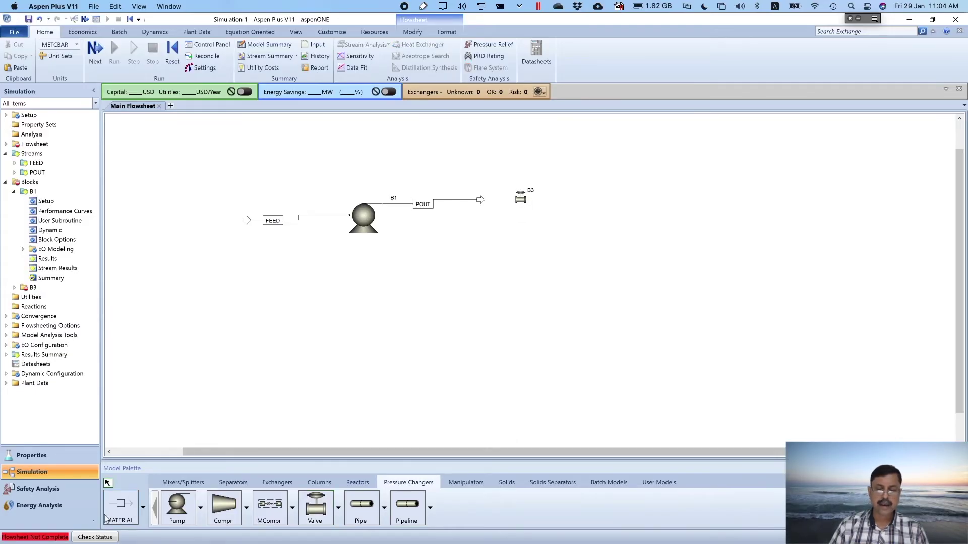
{"action": "left_click", "coordinate": [117, 505]}
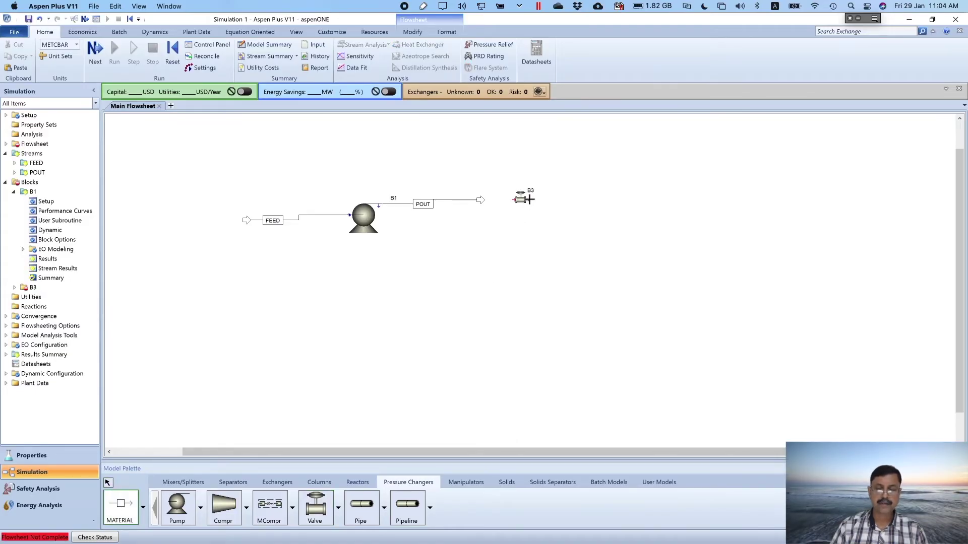
{"action": "left_click", "coordinate": [528, 199]}
{"action": "left_click", "coordinate": [619, 200]}
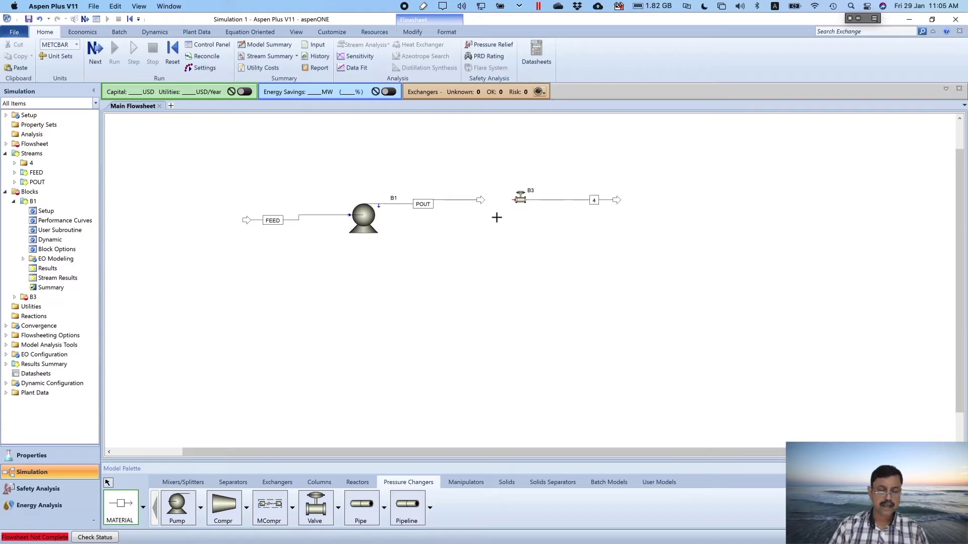
Connect stream POUT to the inlet of valve B3 and rename the valve's outlet stream VOUT.
{"action": "left_click", "coordinate": [108, 483]}
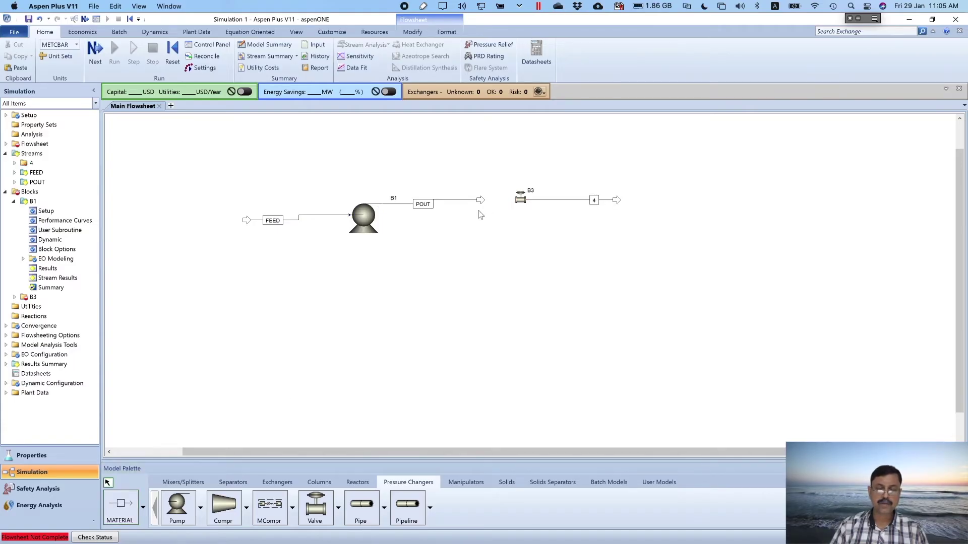
{"action": "left_click_drag", "start_coordinate": [481, 203], "coordinate": [512, 200]}
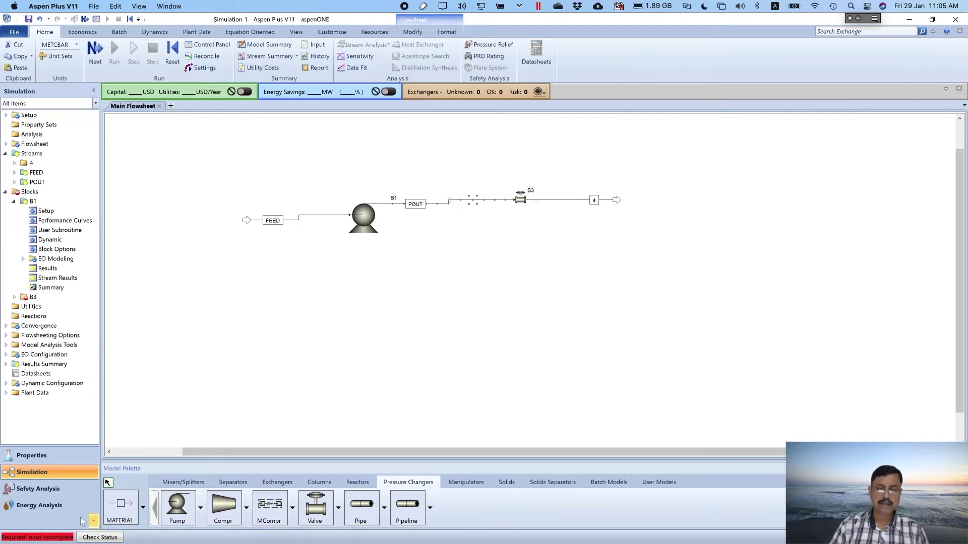
{"action": "left_click", "coordinate": [593, 200]}
{"action": "type", "text": "VOUT"}
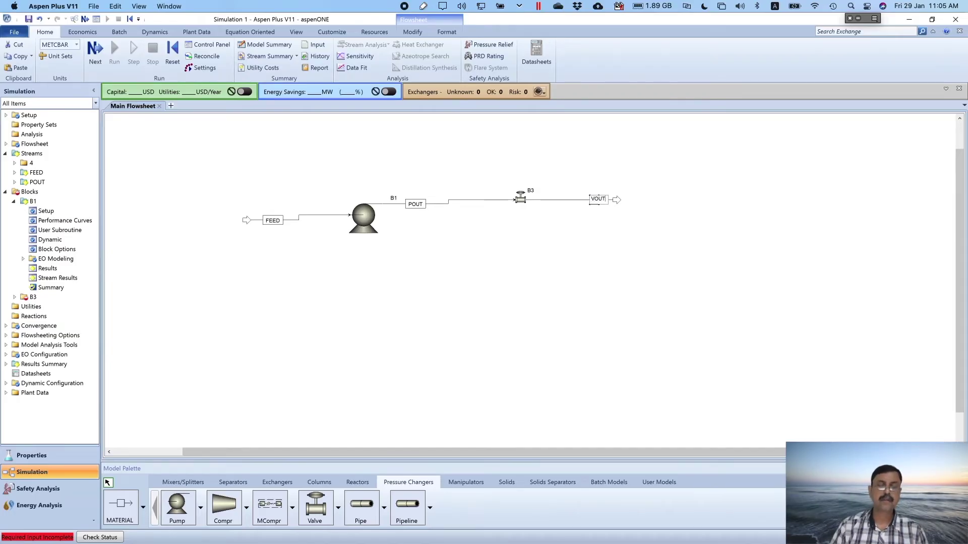
{"action": "left_click", "coordinate": [600, 263]}
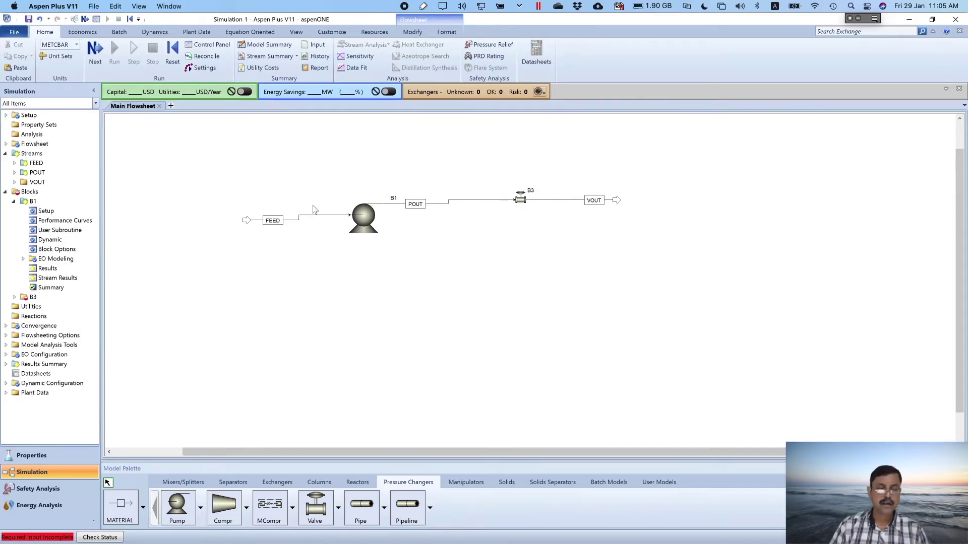
Set valve B3 to calculate outlet pressure for a specified valve (rating) with 50% opening, as given in the PDF.
{"action": "left_click", "coordinate": [98, 53]}
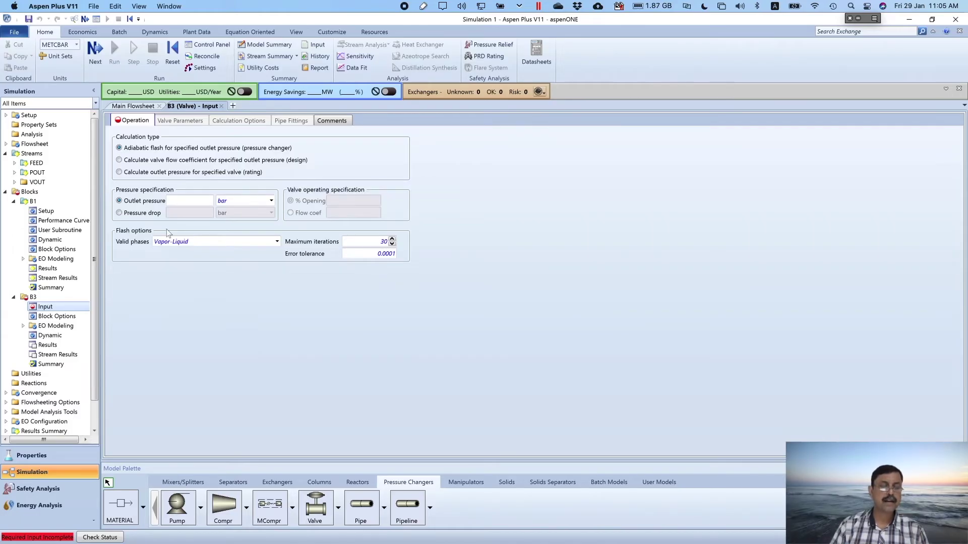
{"action": "left_click", "coordinate": [119, 172]}
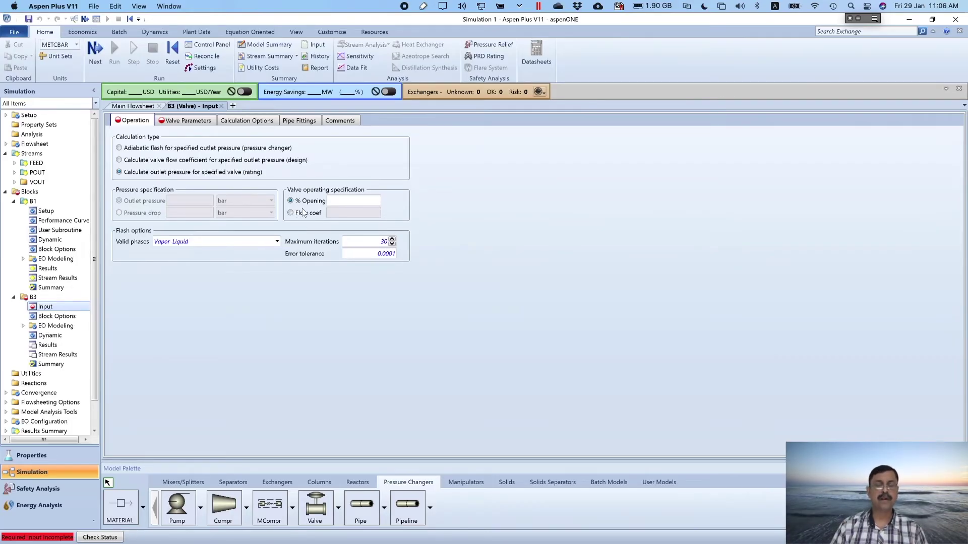
{"action": "left_click", "coordinate": [338, 201]}
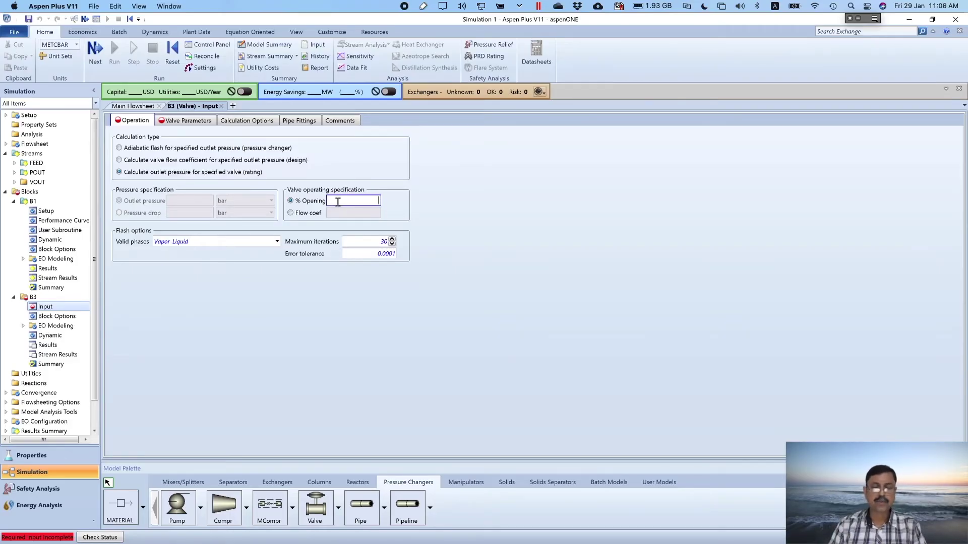
{"action": "key", "text": "super+Tab"}
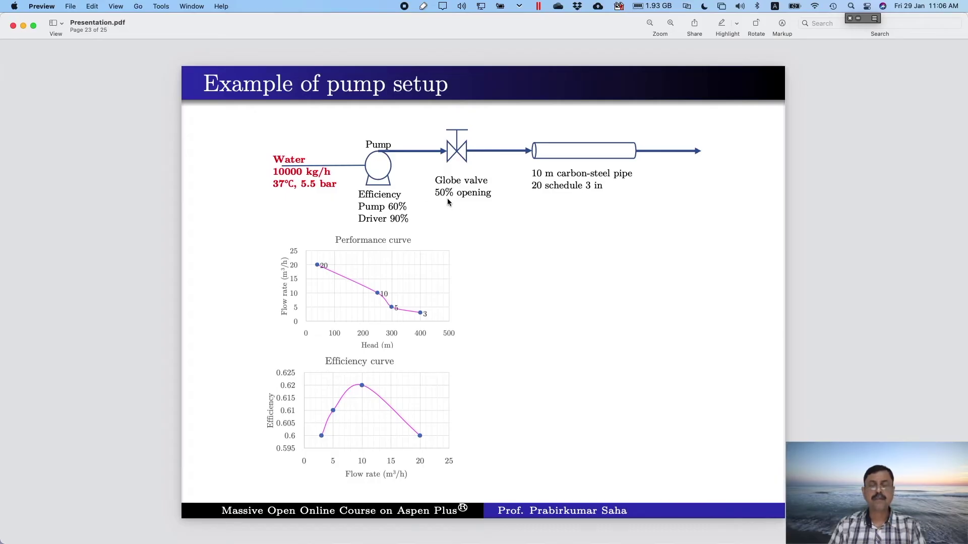
{"action": "key", "text": "super+Tab"}
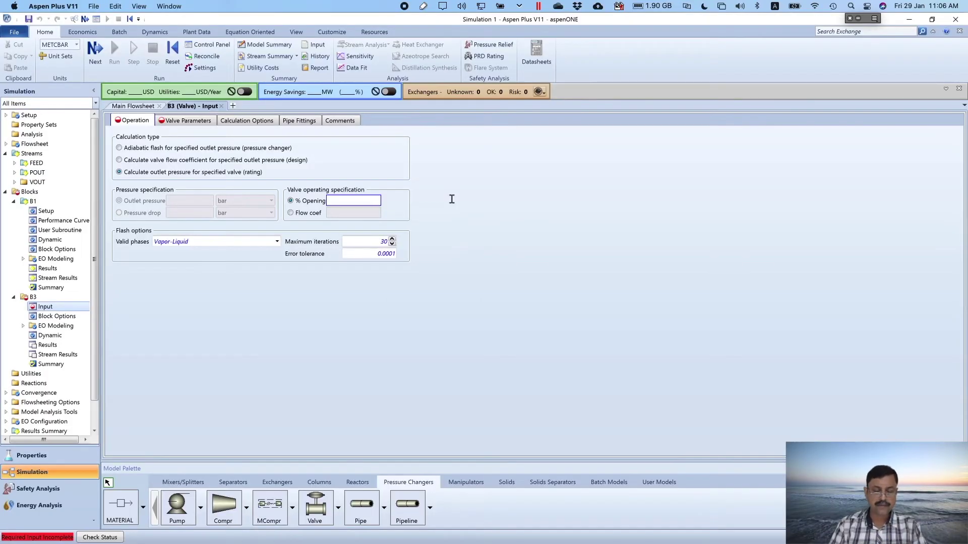
{"action": "type", "text": "50"}
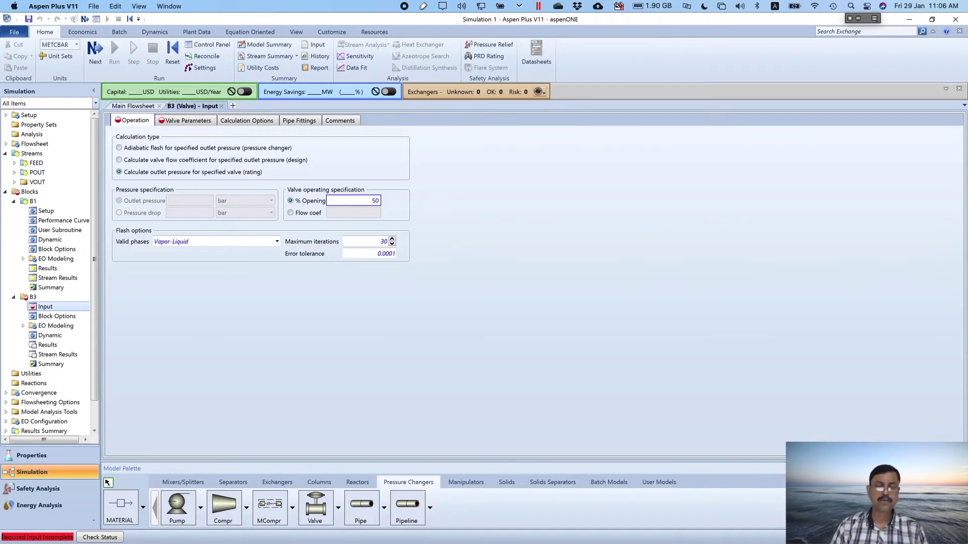
{"action": "key", "text": "Return"}
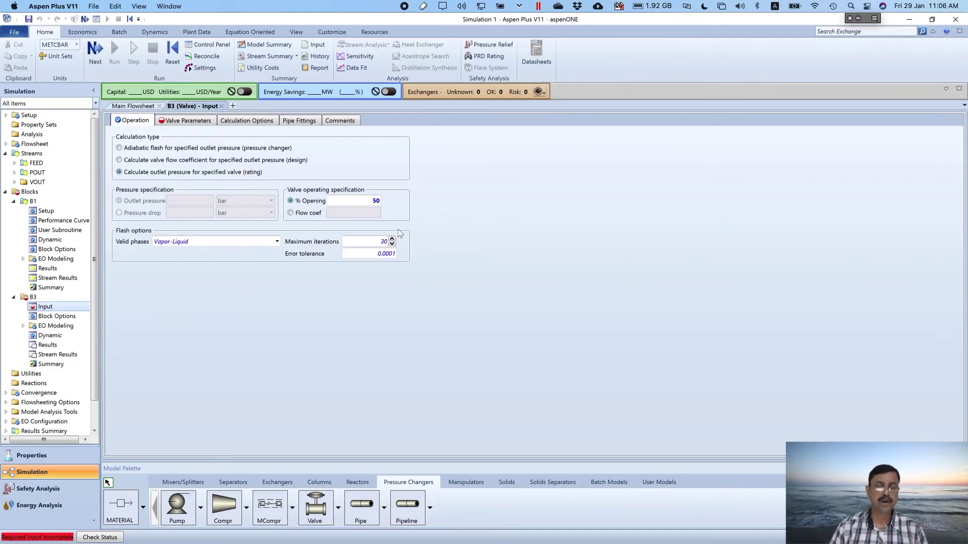
Specify valve B3 as a Globe valve by Neles-Jamesbury, series V810_Equal_Percent_Flow, size 3-IN.
{"action": "left_click", "coordinate": [96, 51]}
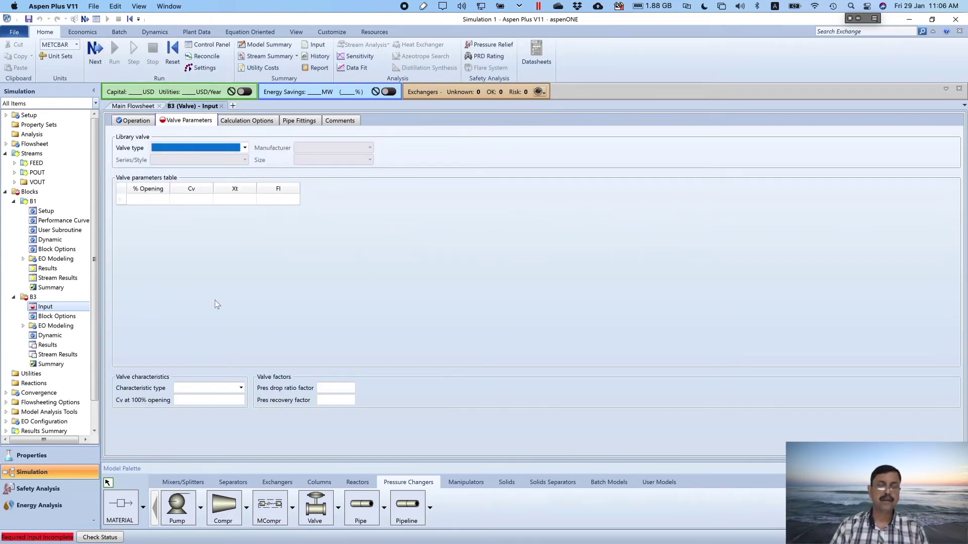
{"action": "left_click", "coordinate": [245, 148]}
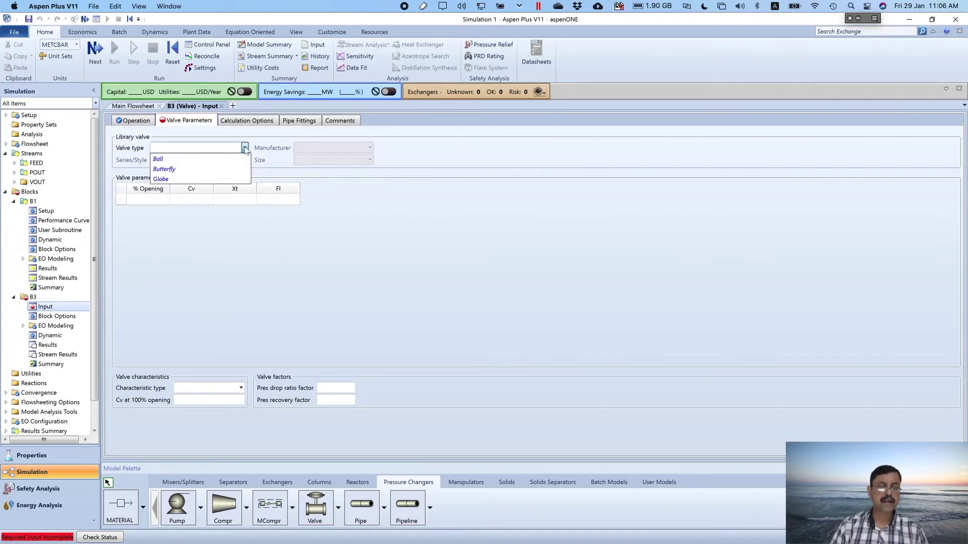
{"action": "left_click", "coordinate": [212, 180]}
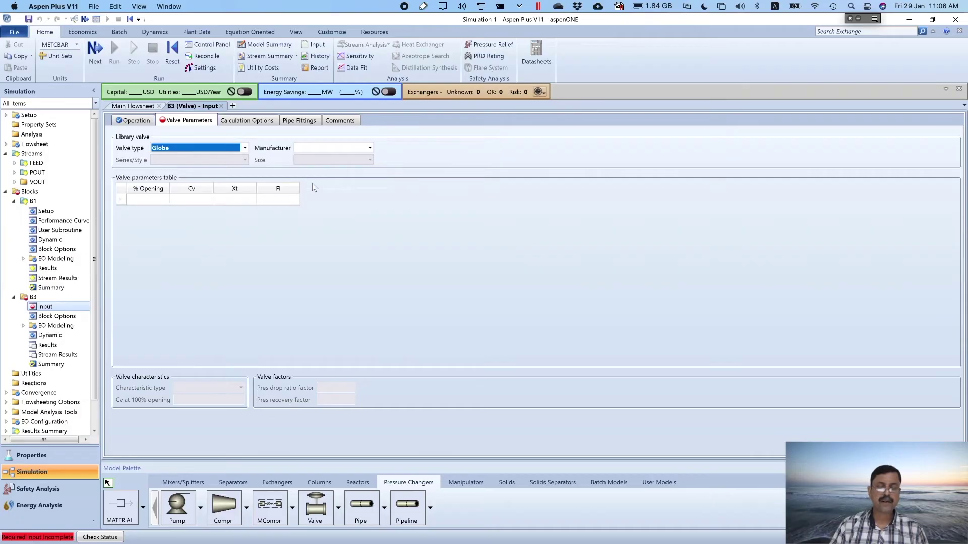
{"action": "left_click", "coordinate": [370, 148]}
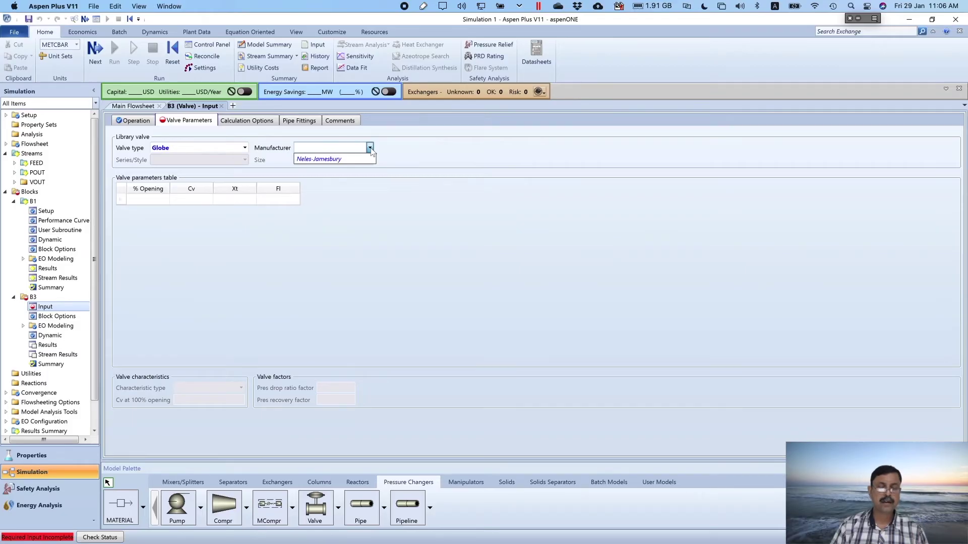
{"action": "left_click", "coordinate": [365, 159]}
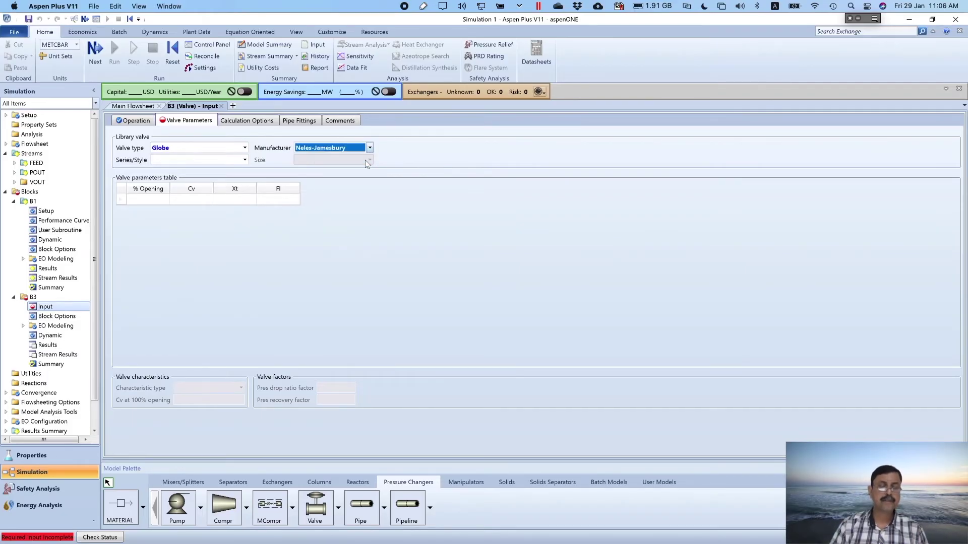
{"action": "left_click", "coordinate": [245, 161]}
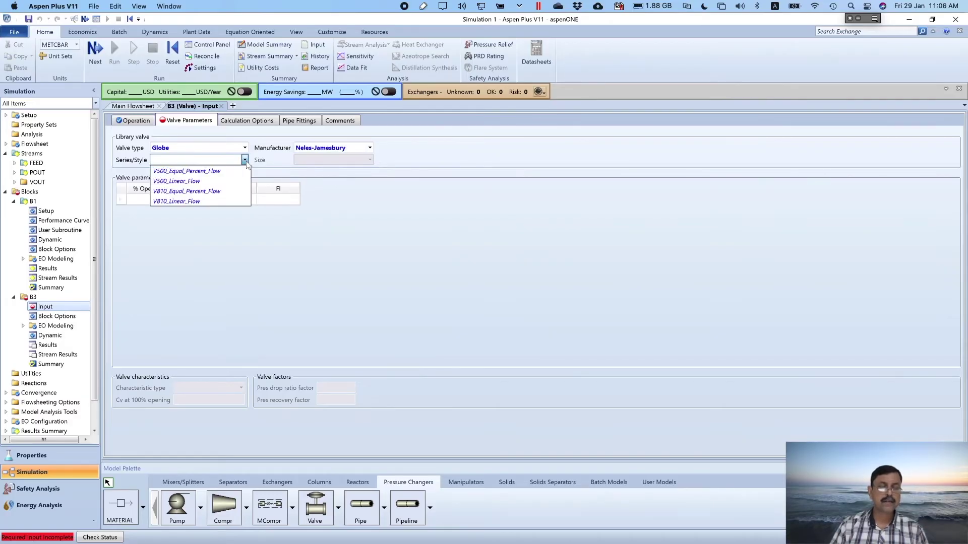
{"action": "left_click", "coordinate": [199, 193]}
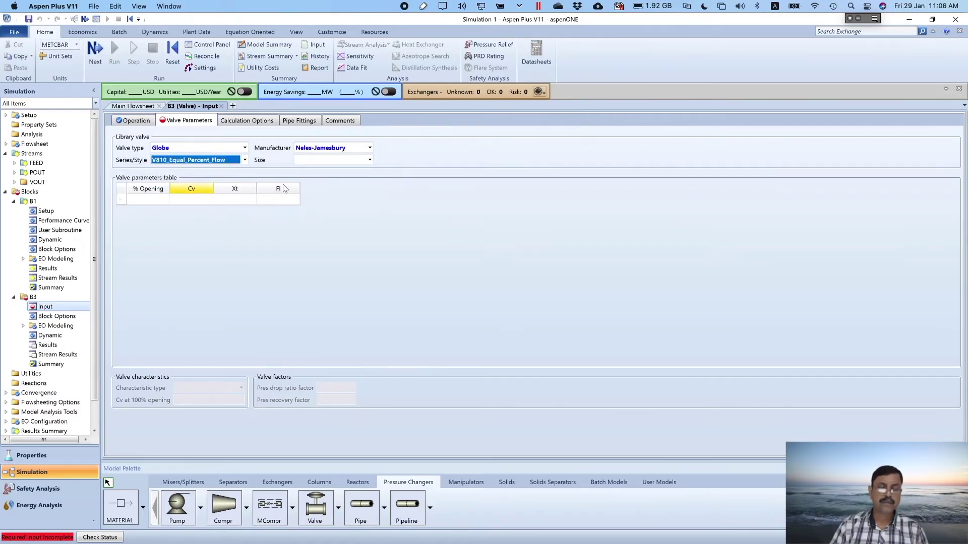
{"action": "left_click", "coordinate": [370, 160]}
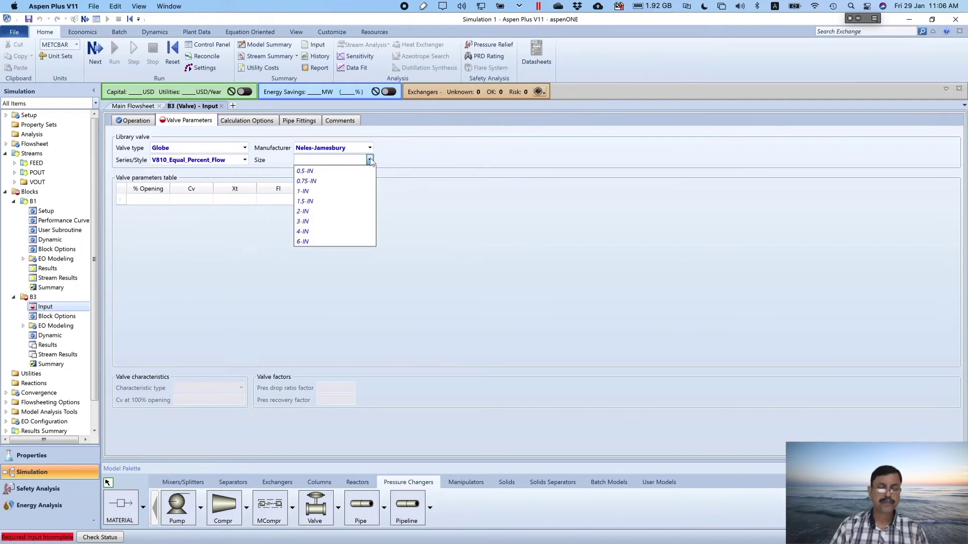
{"action": "left_click", "coordinate": [308, 222]}
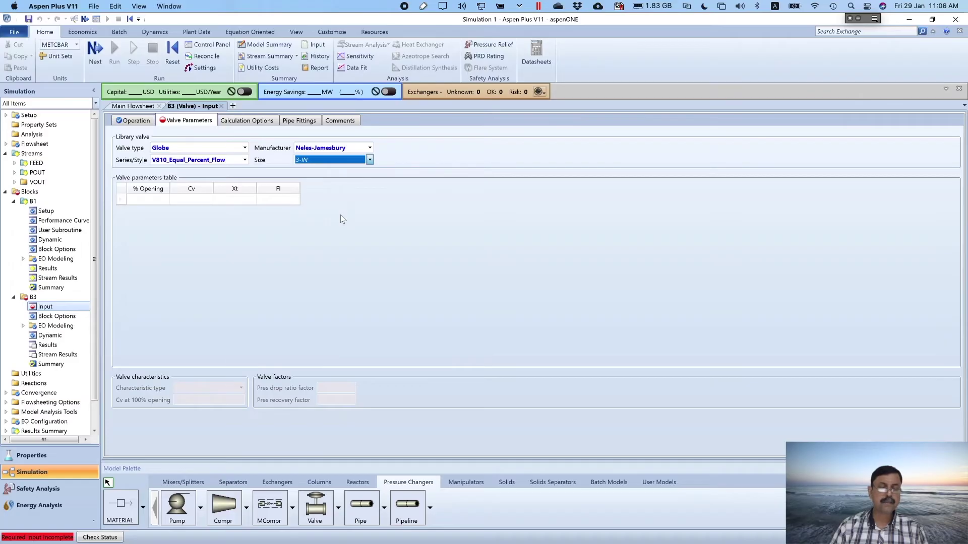
{"action": "left_click", "coordinate": [340, 177]}
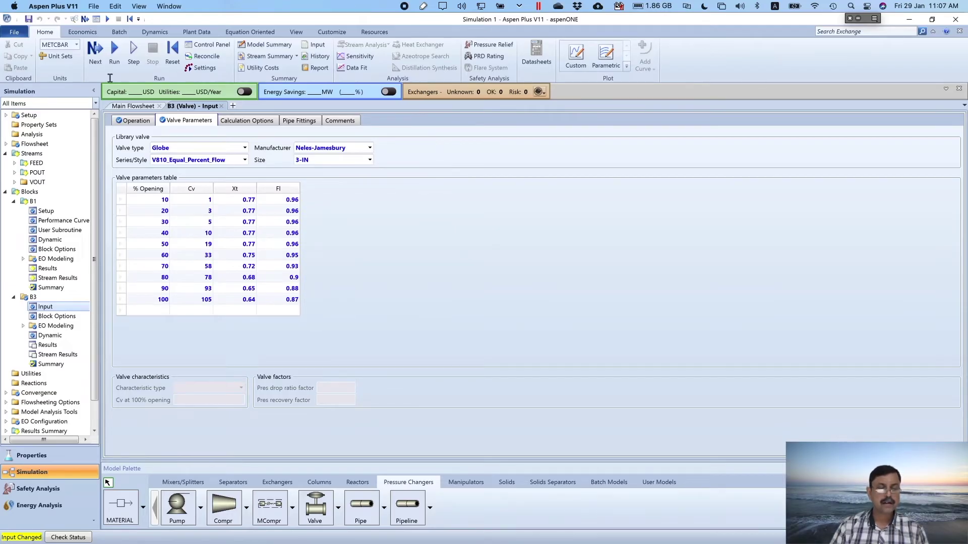
Run the simulation and show the results summary of valve B3.
{"action": "left_click", "coordinate": [115, 52]}
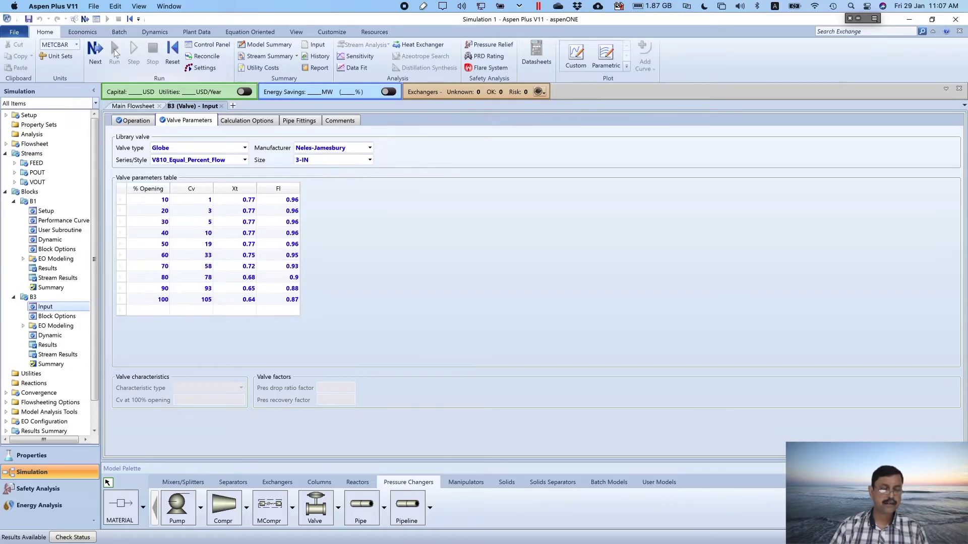
{"action": "left_click", "coordinate": [45, 345]}
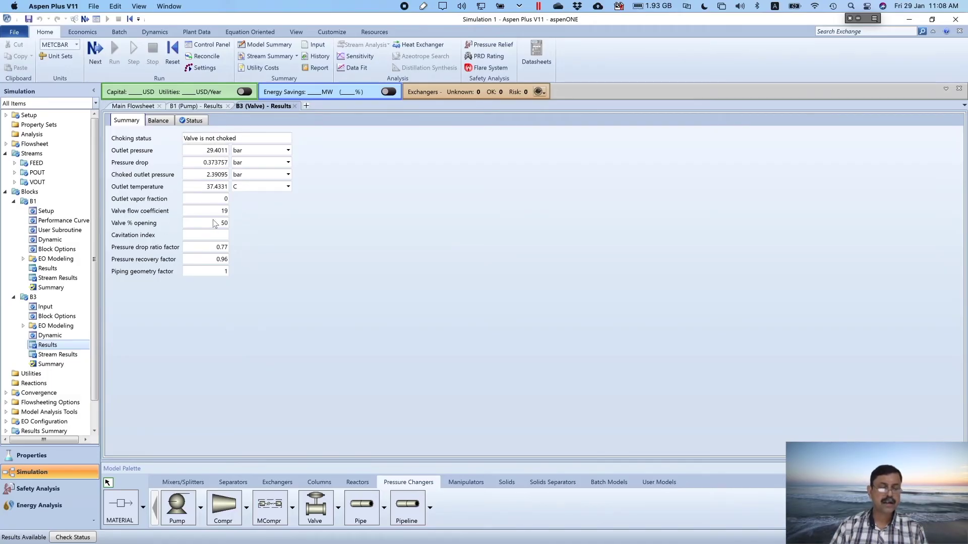
Add a Pipe block downstream of valve B3 on the main flowsheet, connect VOUT to it and attach a material outlet stream.
{"action": "left_click", "coordinate": [132, 107]}
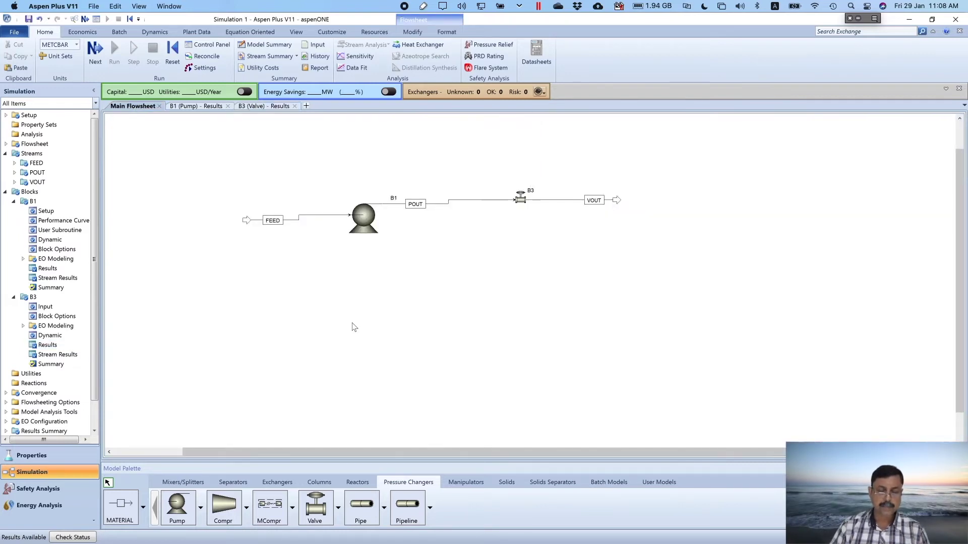
{"action": "left_click", "coordinate": [365, 515]}
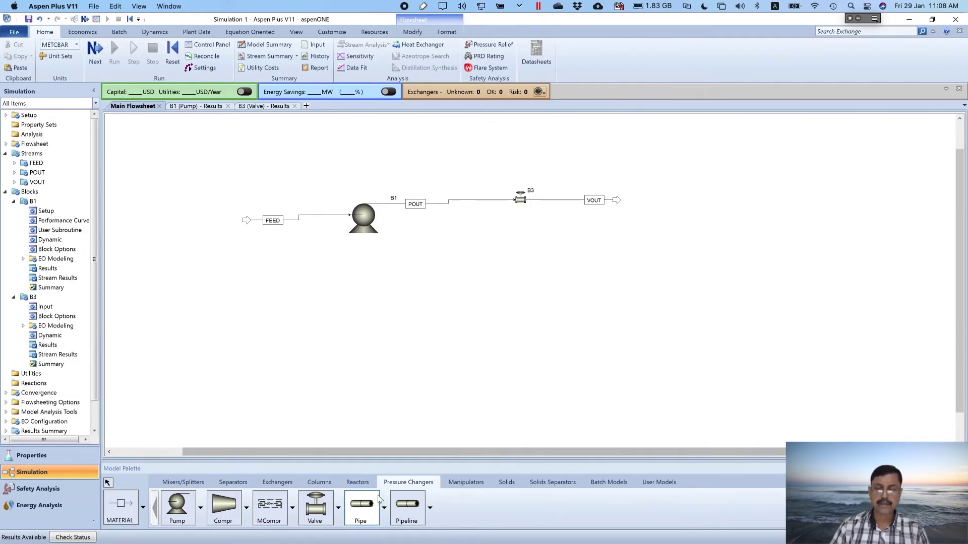
{"action": "left_click", "coordinate": [663, 191]}
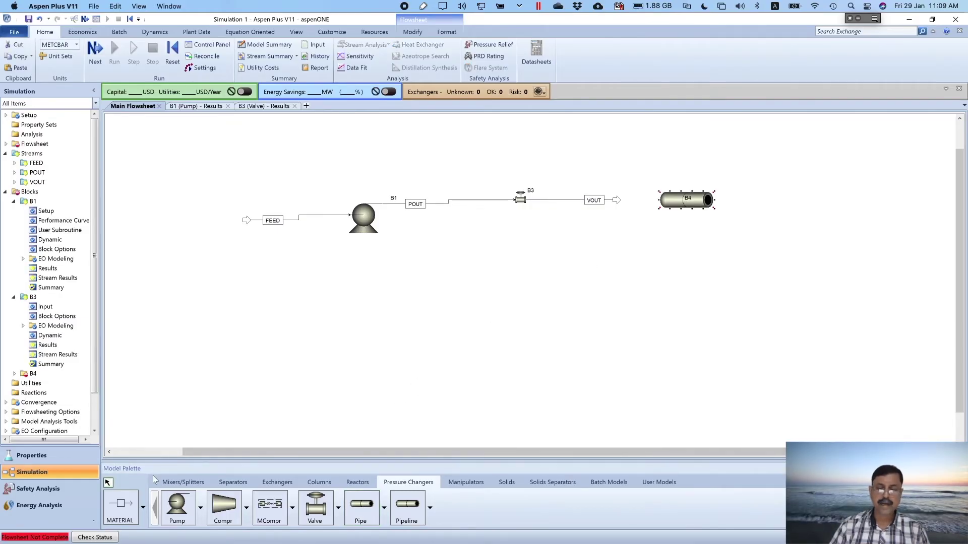
{"action": "left_click_drag", "start_coordinate": [616, 200], "coordinate": [660, 201]}
{"action": "left_click", "coordinate": [121, 504]}
{"action": "left_click", "coordinate": [717, 200]}
{"action": "left_click", "coordinate": [809, 200]}
Set pipe B4's length to 10 meter and check the pipe's schedule and diameter specification in the PDF.
{"action": "key", "text": "F4"}
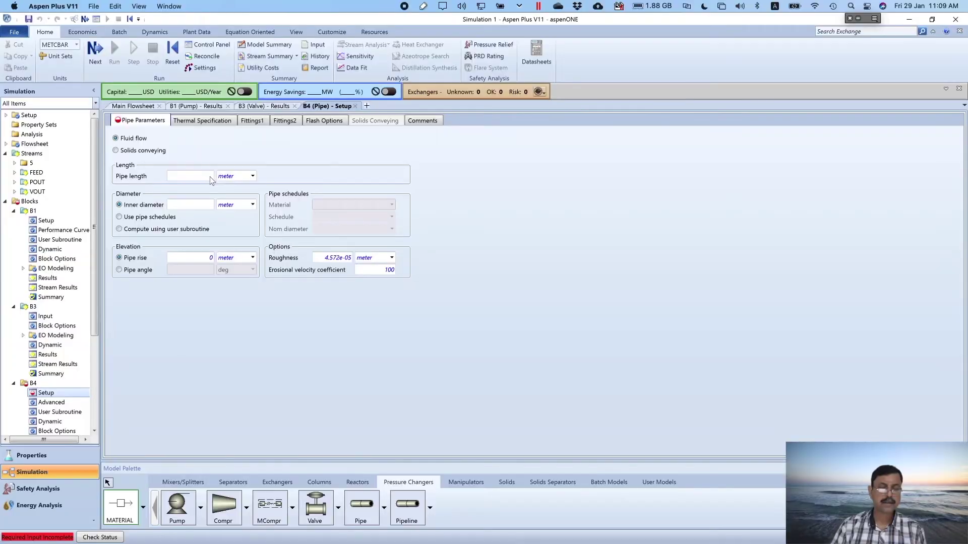
{"action": "left_click", "coordinate": [206, 177]}
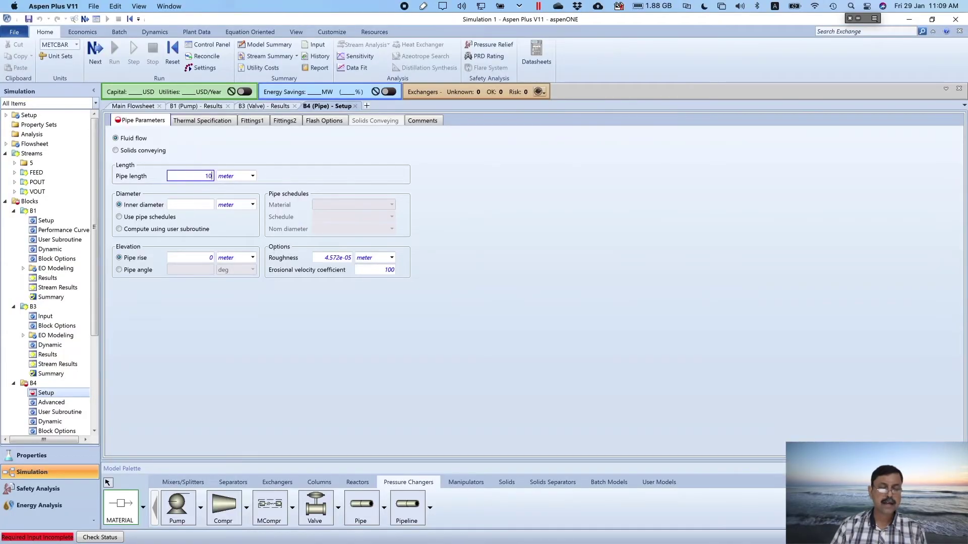
{"action": "left_click", "coordinate": [205, 206]}
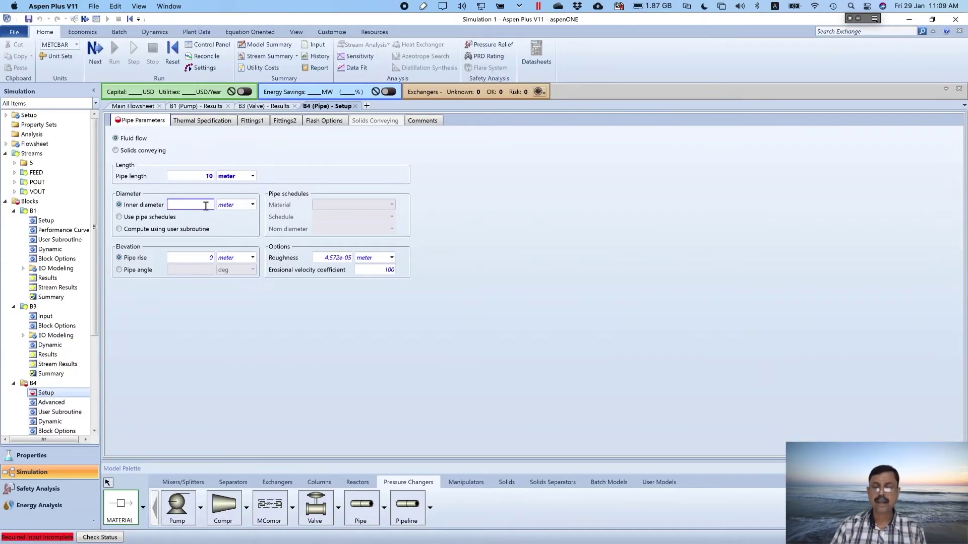
{"action": "key", "text": "super+Tab"}
{"action": "key", "text": "super+Tab"}
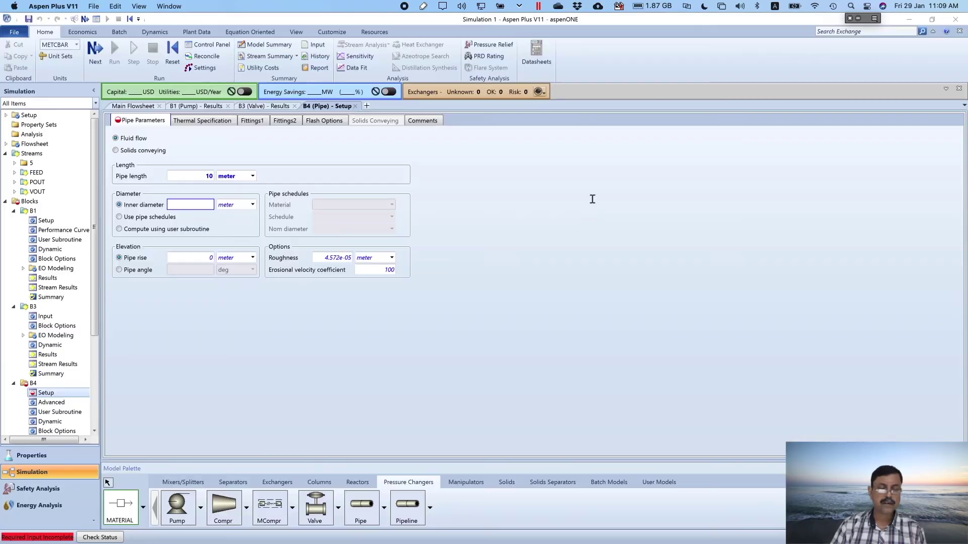
Set pipe B4's inner diameter to 3 in.
{"action": "left_click", "coordinate": [253, 205]}
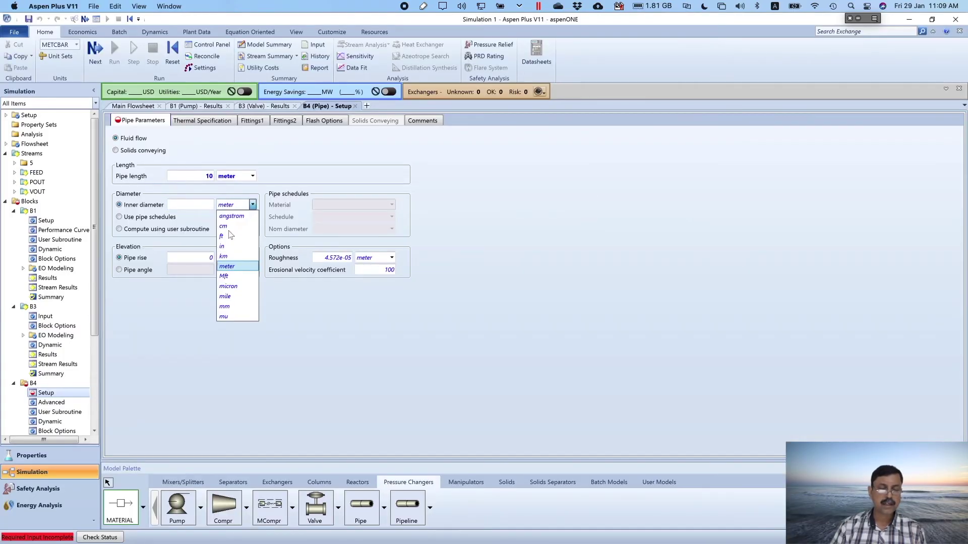
{"action": "left_click", "coordinate": [229, 248]}
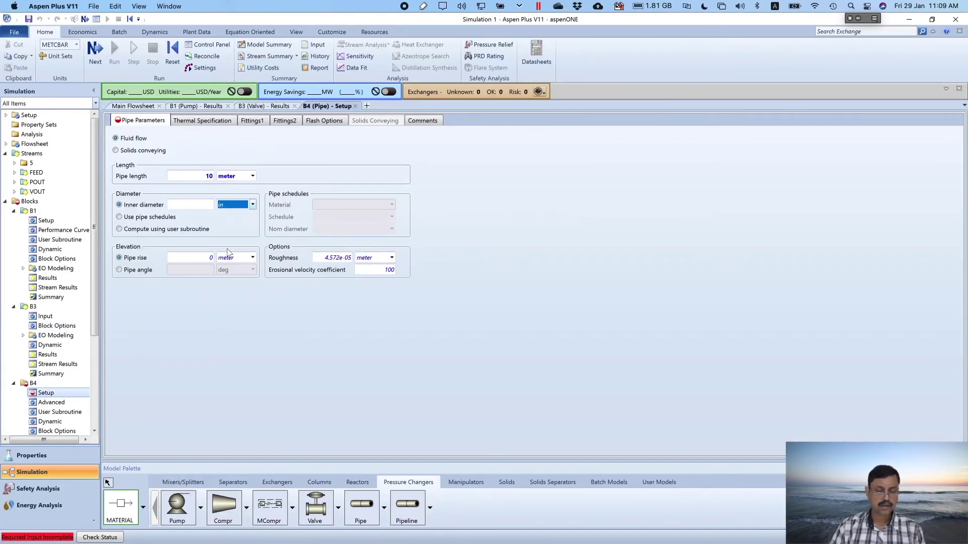
{"action": "left_click", "coordinate": [202, 207]}
{"action": "type", "text": "3"}
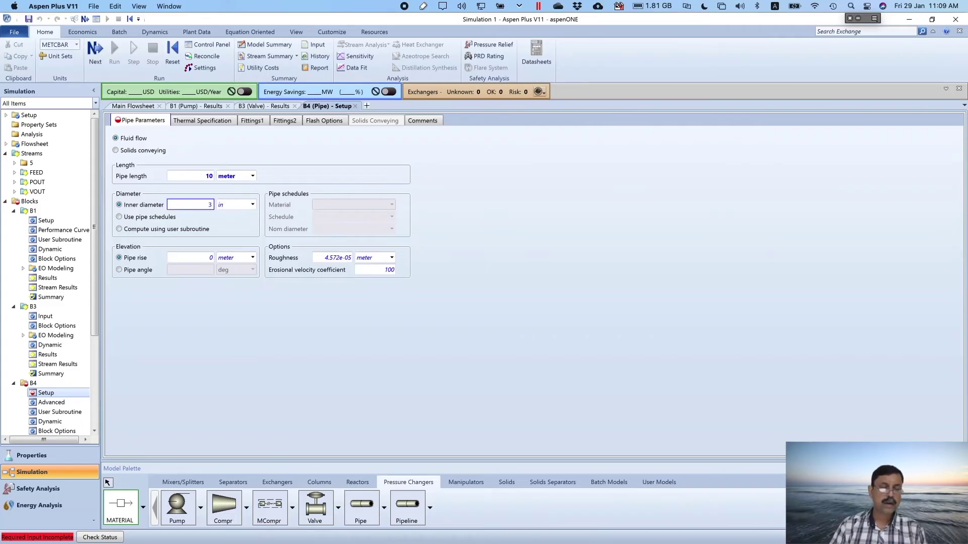
{"action": "key", "text": "Return"}
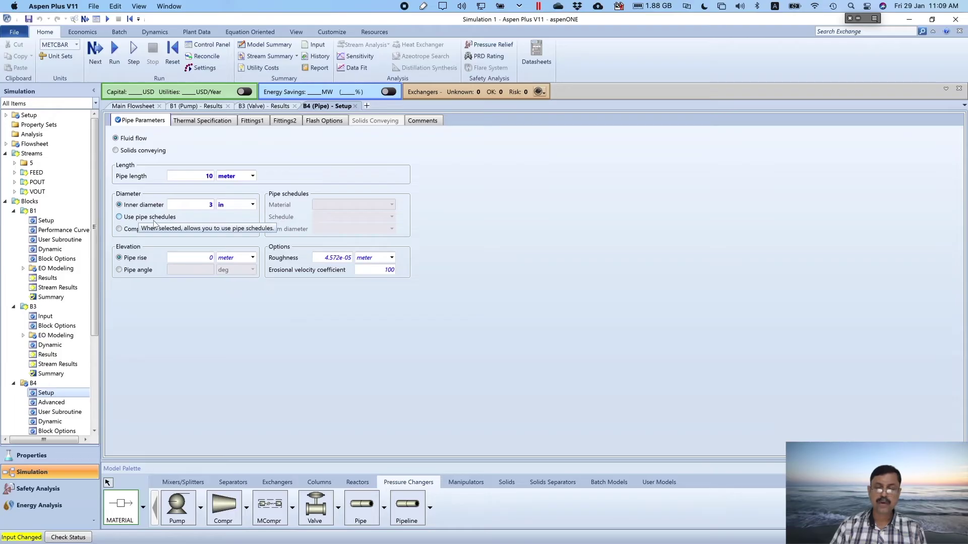
Recheck the pipe specification in the PDF and define pipe B4 by pipe schedules: material CARBON-STEEL, schedule 20, nominal diameter 3-IN.
{"action": "key", "text": "super+Tab"}
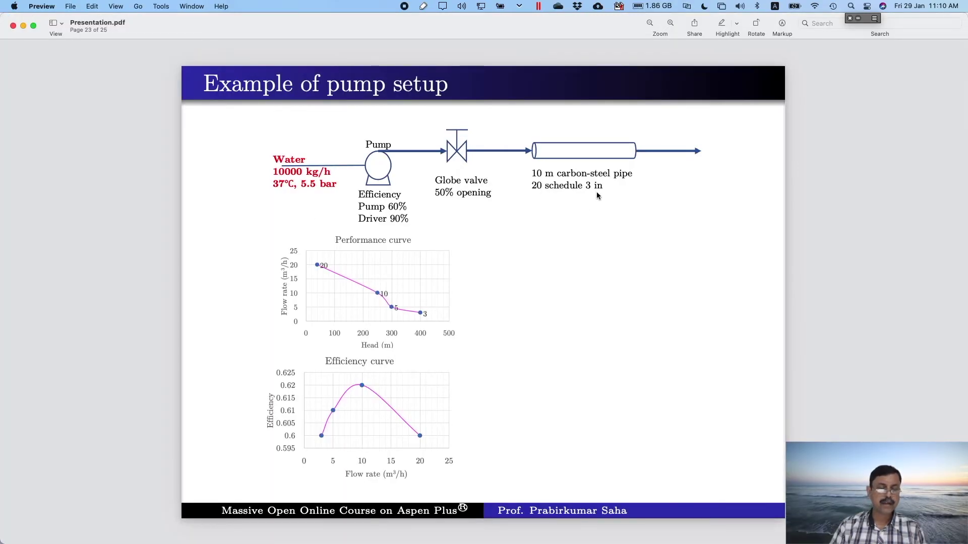
{"action": "key", "text": "super+Tab"}
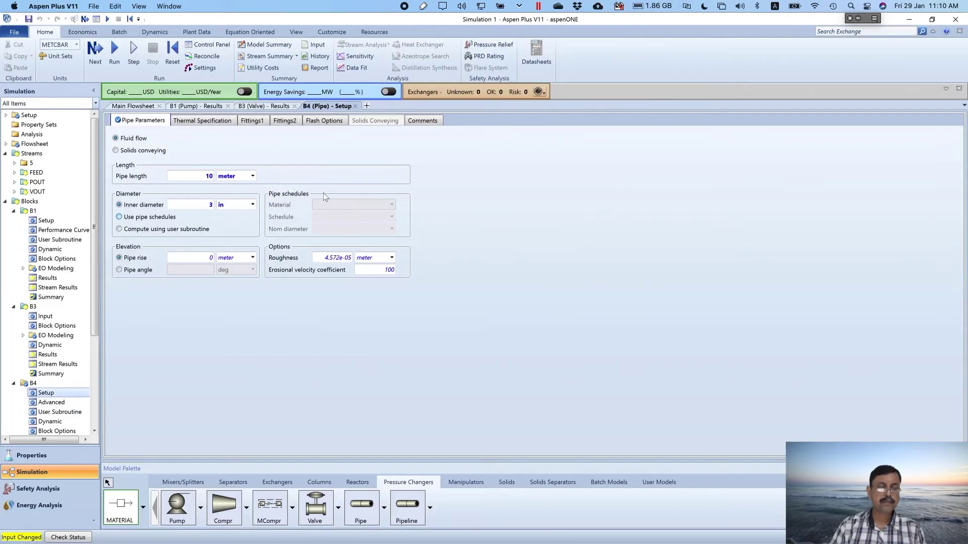
{"action": "left_click", "coordinate": [120, 218]}
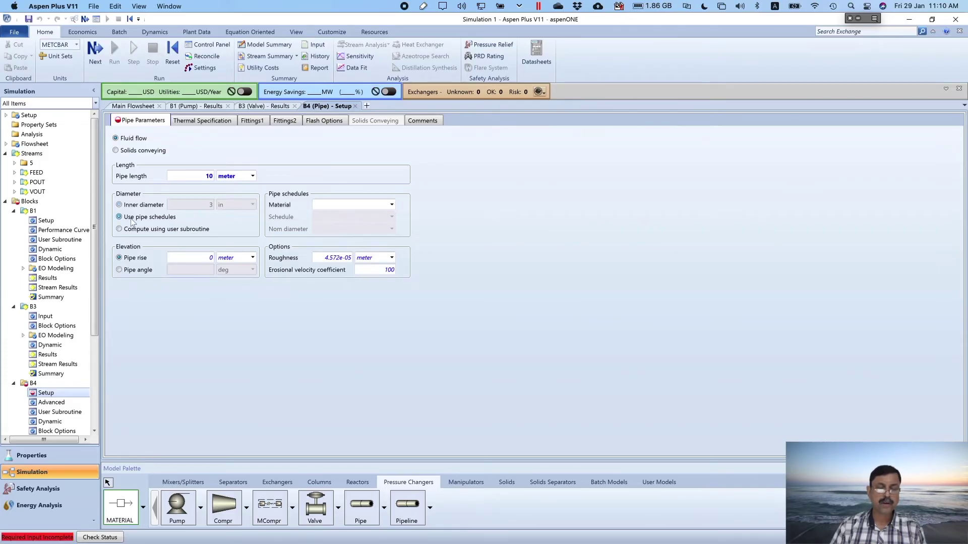
{"action": "left_click", "coordinate": [391, 205]}
{"action": "left_click", "coordinate": [357, 217]}
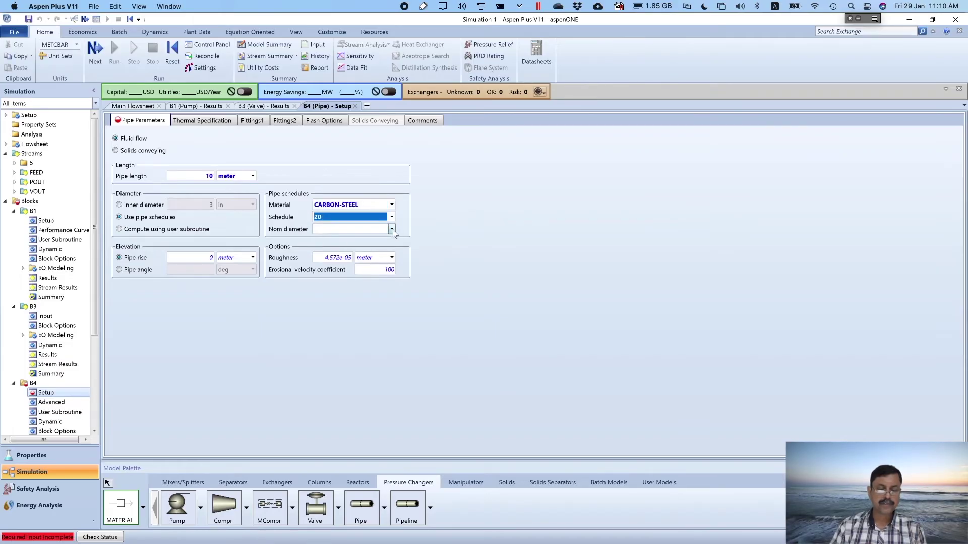
{"action": "left_click", "coordinate": [392, 229]}
{"action": "left_click", "coordinate": [325, 260]}
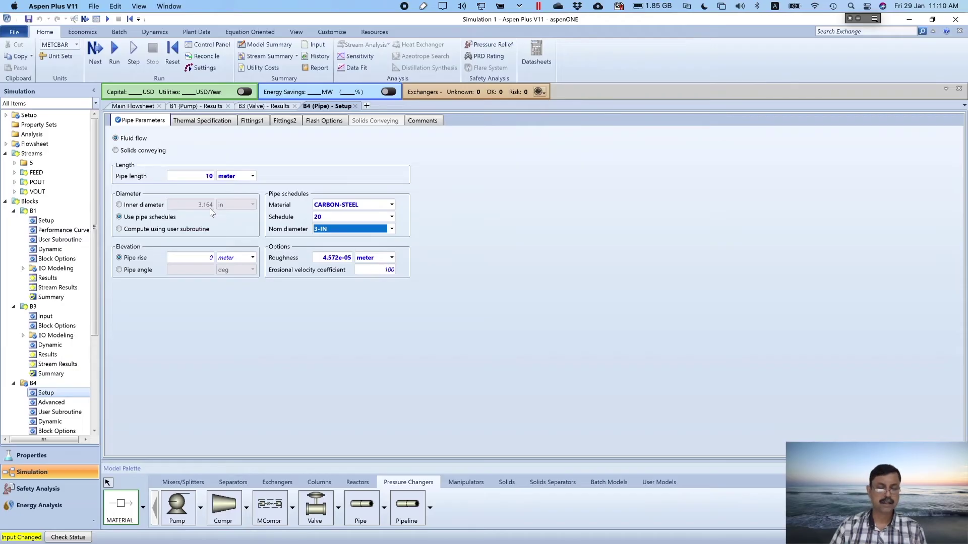
{"action": "left_click", "coordinate": [214, 304]}
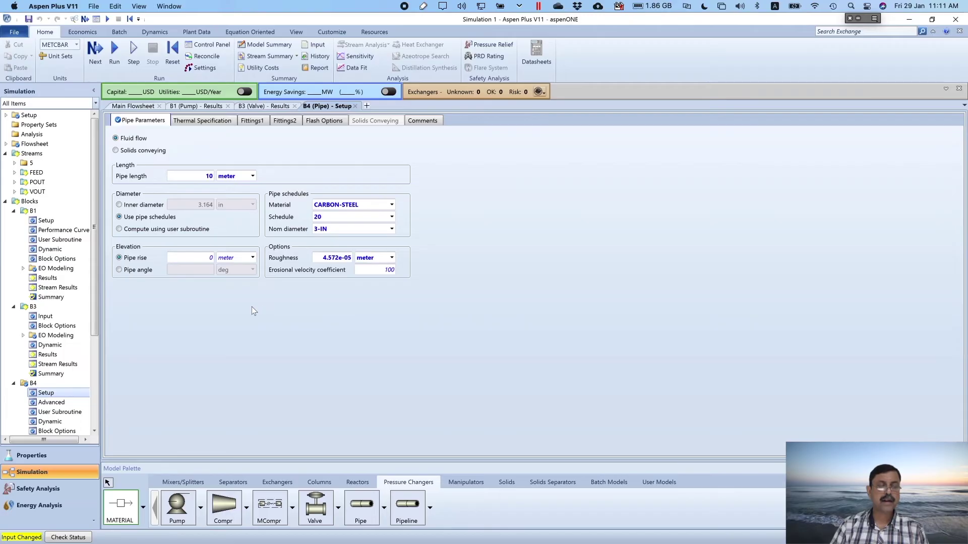
Run the simulation with pipe B4 included and bring its result entries into reach.
{"action": "left_click", "coordinate": [115, 50]}
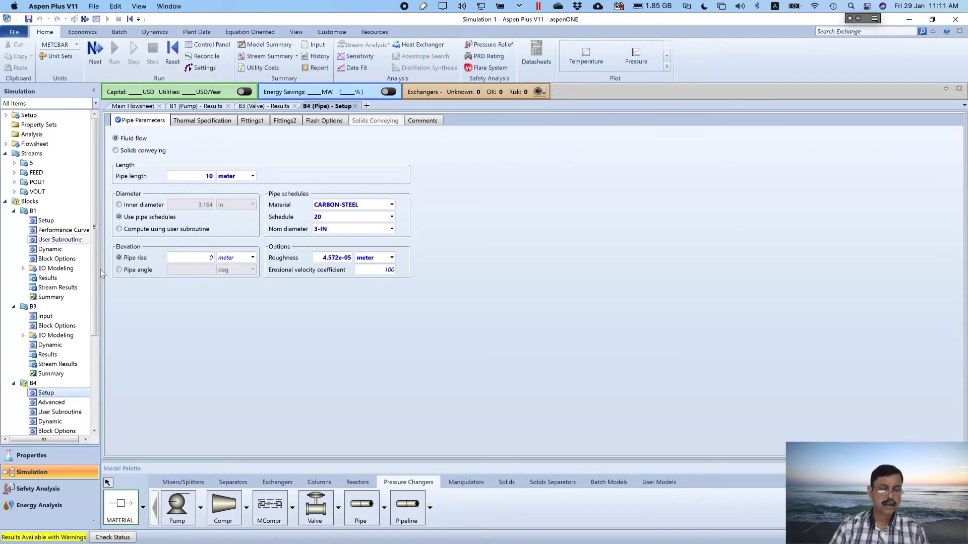
{"action": "left_click_drag", "start_coordinate": [95, 268], "coordinate": [95, 328]}
{"action": "mouse_move", "coordinate": [866, 19]}
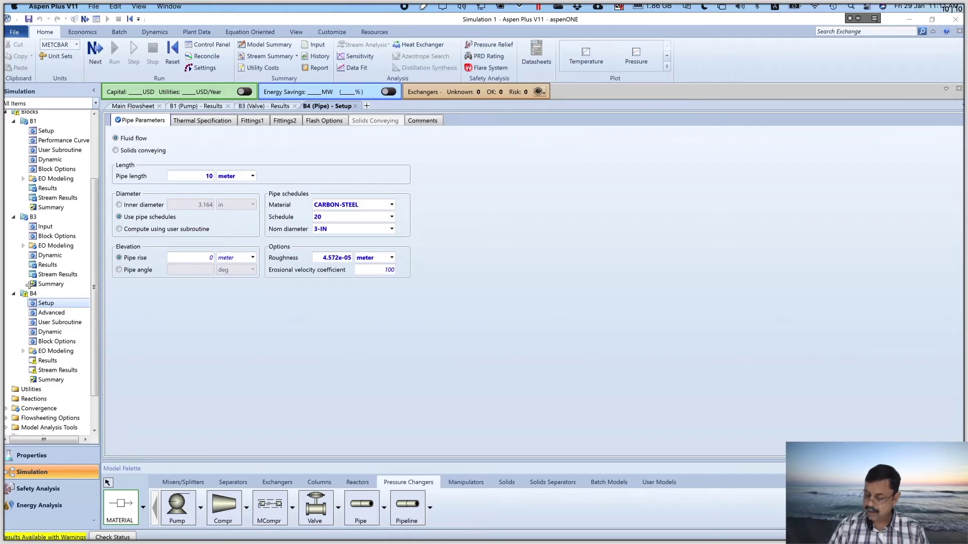
{"action": "mouse_move", "coordinate": [26, 287]}
{"action": "left_mouse_down"}
{"action": "mouse_move", "coordinate": [25, 306]}
{"action": "mouse_move", "coordinate": [23, 288]}
{"action": "left_mouse_up"}
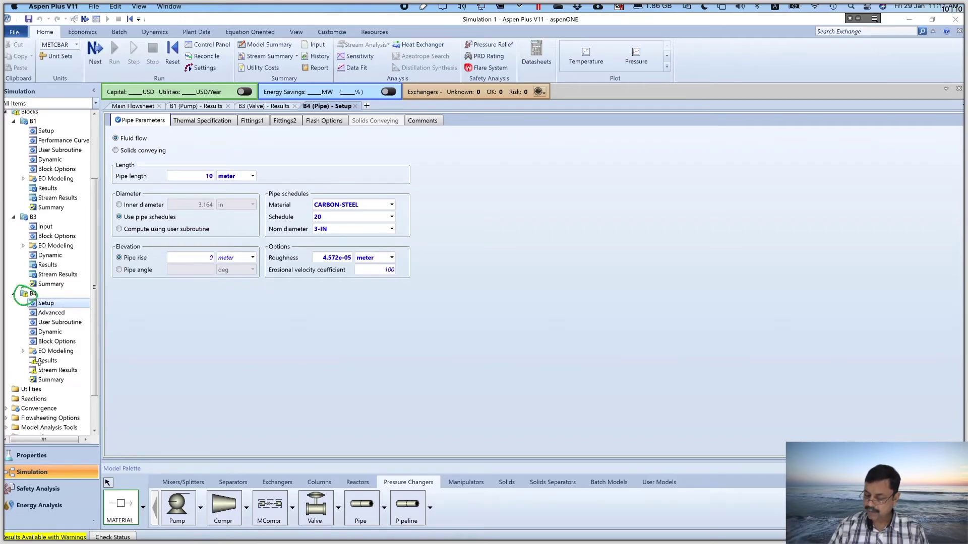
{"action": "mouse_move", "coordinate": [29, 356]}
{"action": "left_mouse_down"}
{"action": "mouse_move", "coordinate": [28, 384]}
{"action": "mouse_move", "coordinate": [47, 362]}
{"action": "mouse_move", "coordinate": [31, 348]}
{"action": "left_mouse_up"}
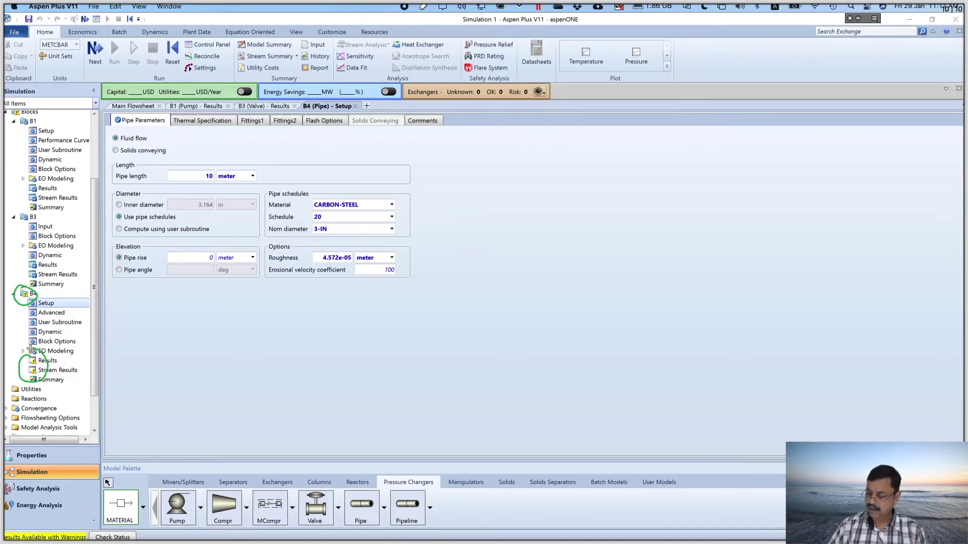
{"action": "mouse_move", "coordinate": [202, 338]}
{"action": "left_mouse_down"}
{"action": "mouse_move", "coordinate": [185, 367]}
{"action": "mouse_move", "coordinate": [206, 341]}
{"action": "mouse_move", "coordinate": [206, 362]}
{"action": "left_mouse_up"}
{"action": "key", "text": "Escape"}
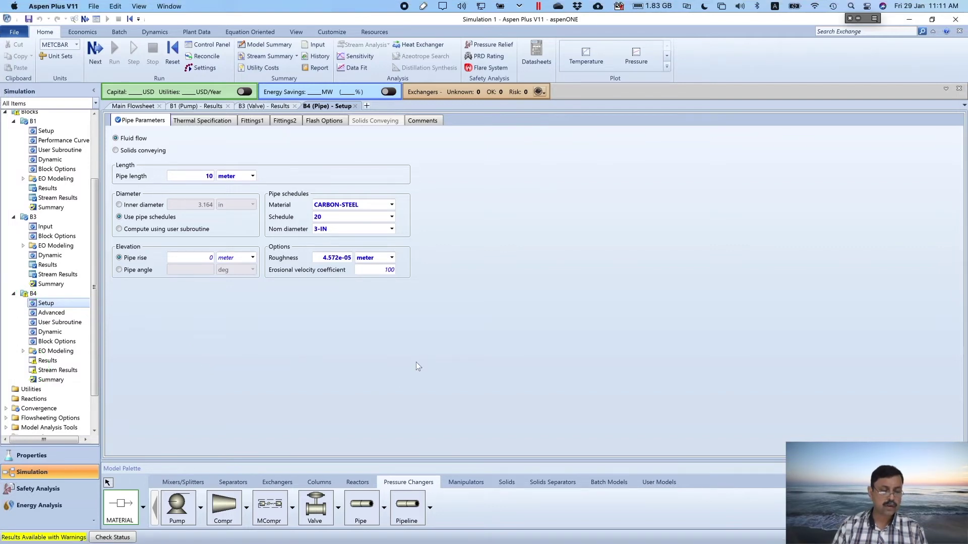
Open pipe B4's results and read the status messages about its calculation.
{"action": "left_click", "coordinate": [47, 361]}
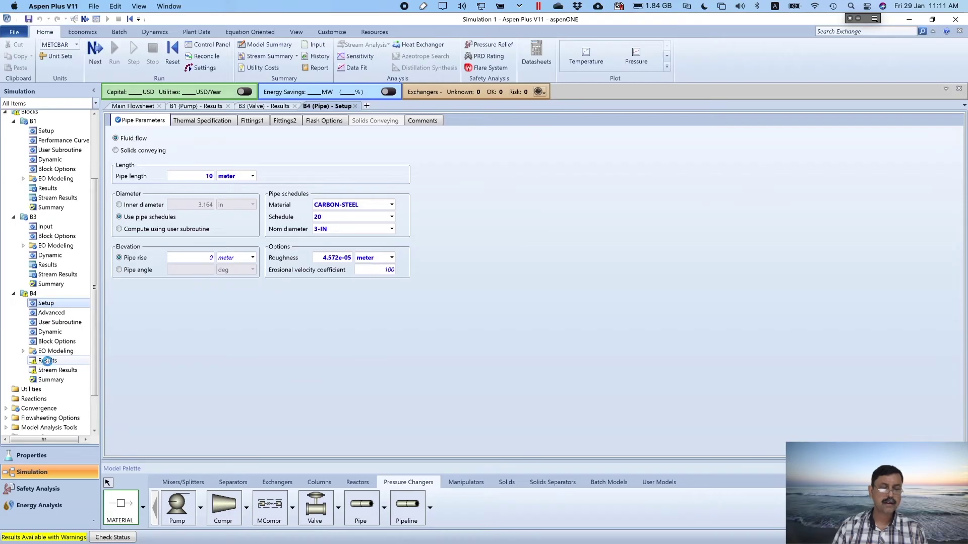
{"action": "left_click", "coordinate": [335, 123]}
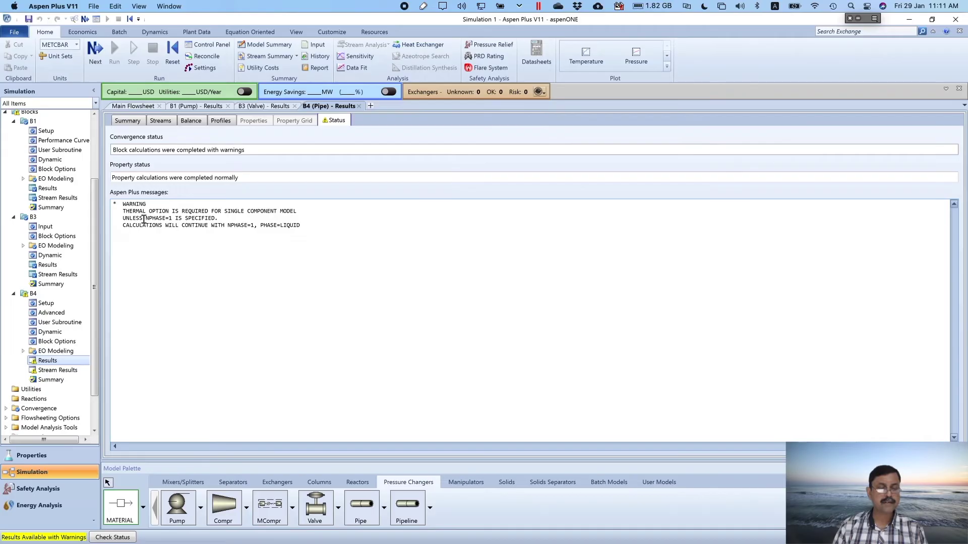
{"action": "left_click_drag", "start_coordinate": [146, 219], "coordinate": [172, 219]}
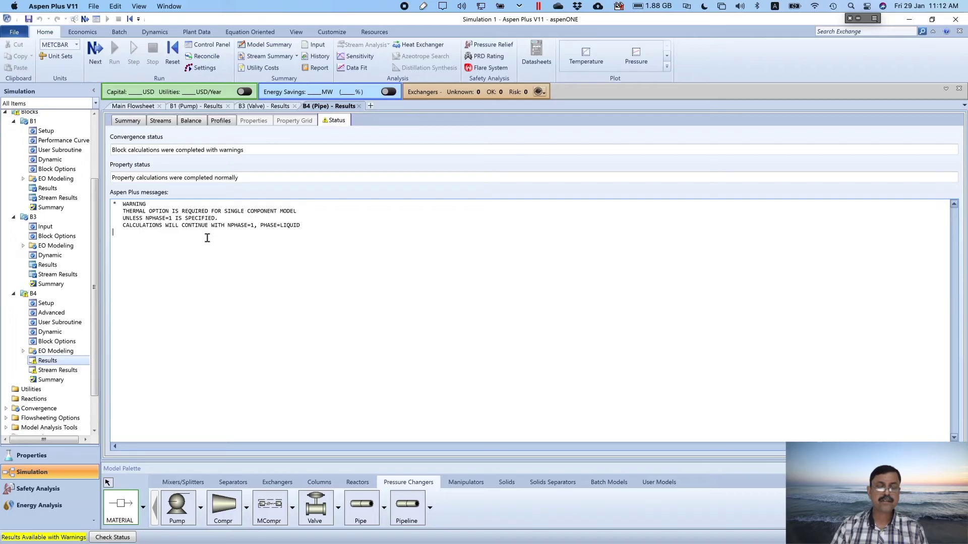
{"action": "left_click_drag", "start_coordinate": [144, 220], "coordinate": [174, 219]}
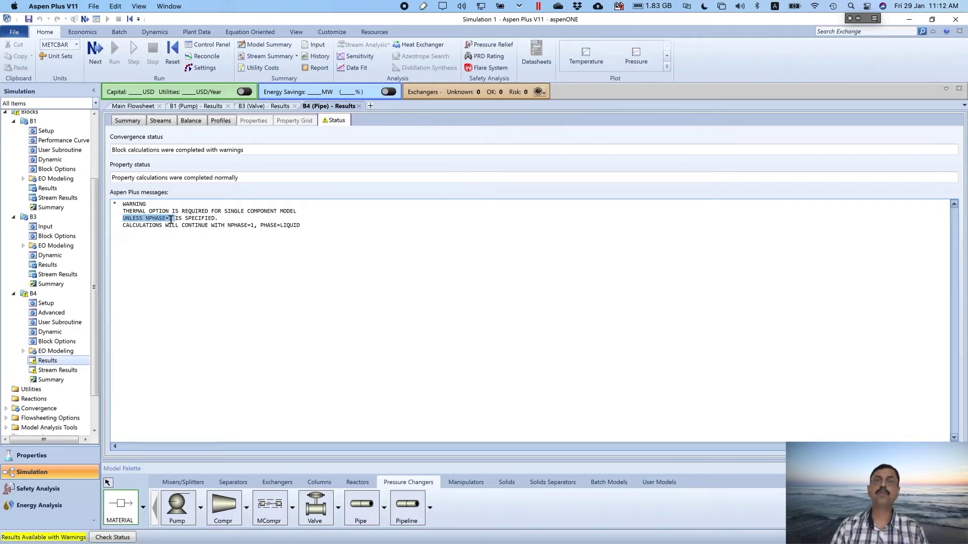
{"action": "left_click", "coordinate": [173, 259]}
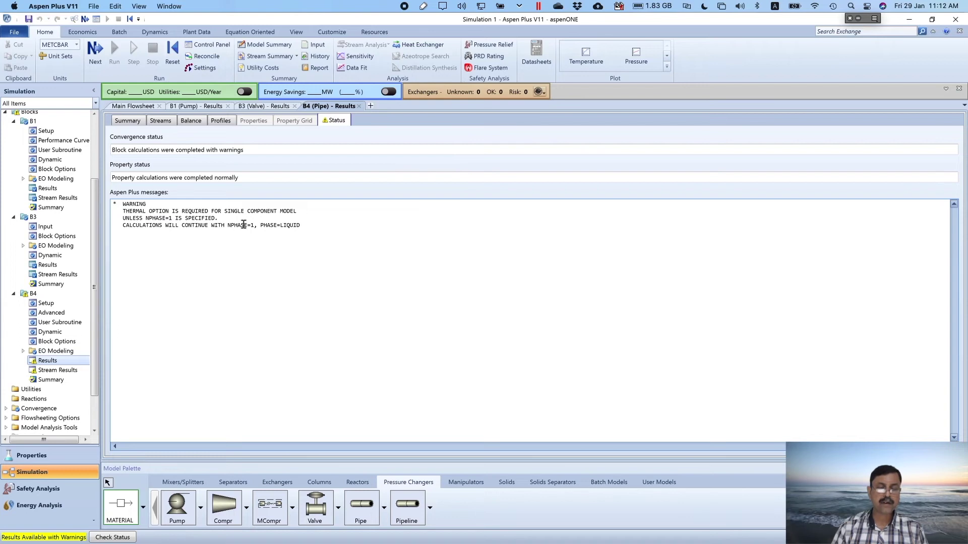
Close pipe B4's results and set the valid phases in its setup's flash options to Liquid-Only.
{"action": "left_click", "coordinate": [358, 106]}
{"action": "left_click", "coordinate": [40, 303]}
{"action": "left_click", "coordinate": [44, 304]}
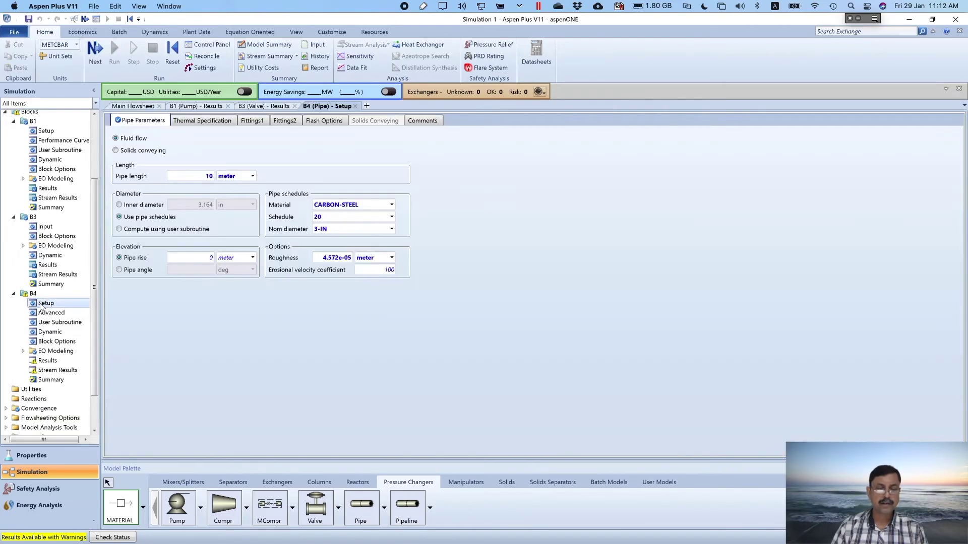
{"action": "left_click", "coordinate": [316, 124]}
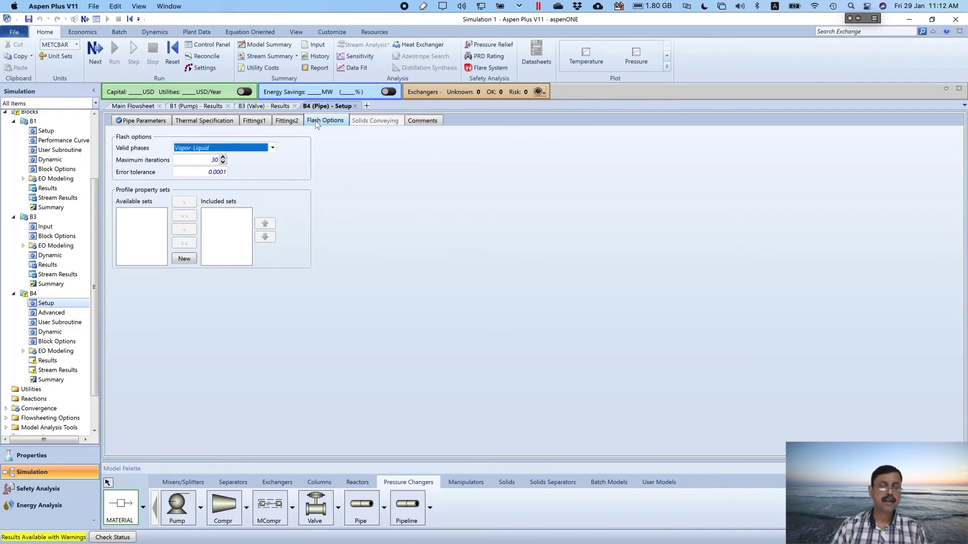
{"action": "left_click", "coordinate": [292, 168]}
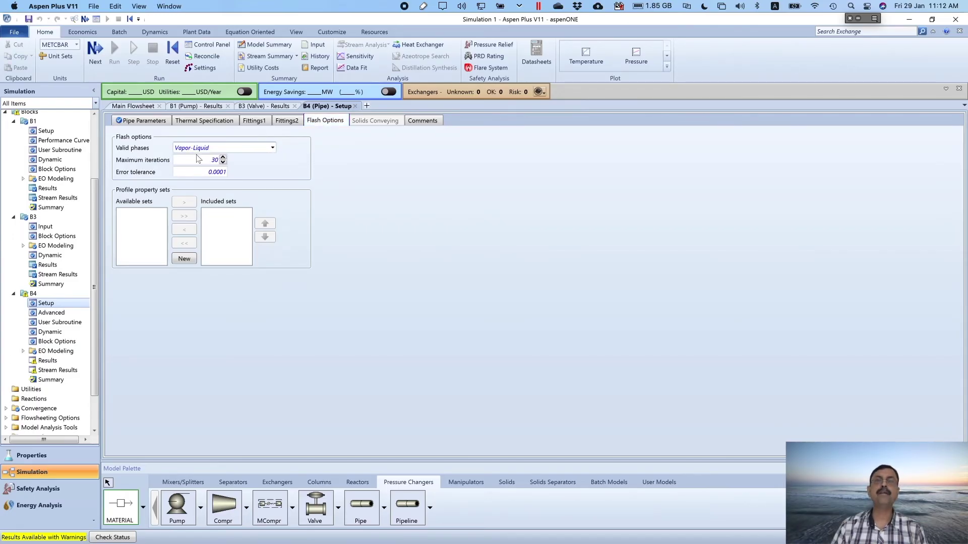
{"action": "left_click", "coordinate": [272, 147]}
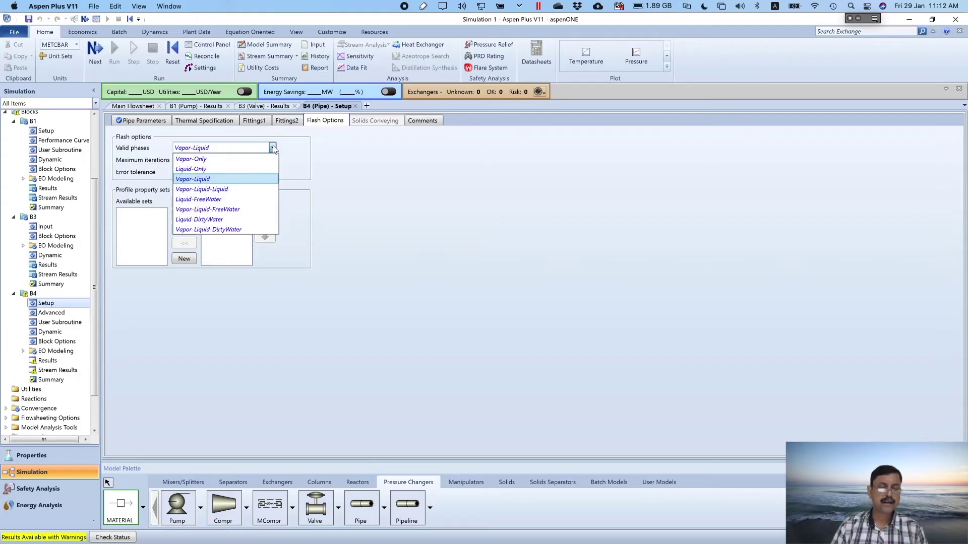
{"action": "left_click", "coordinate": [213, 170]}
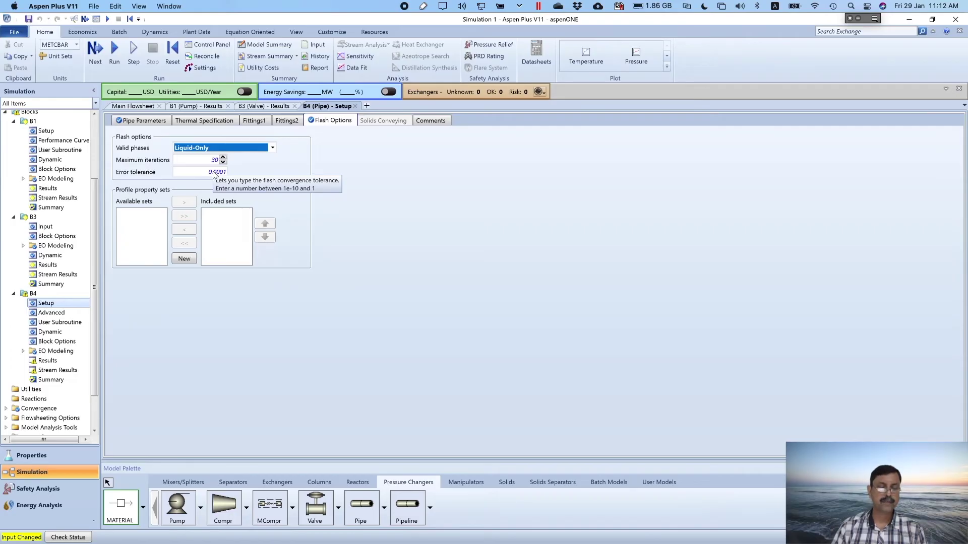
{"action": "left_click", "coordinate": [328, 198]}
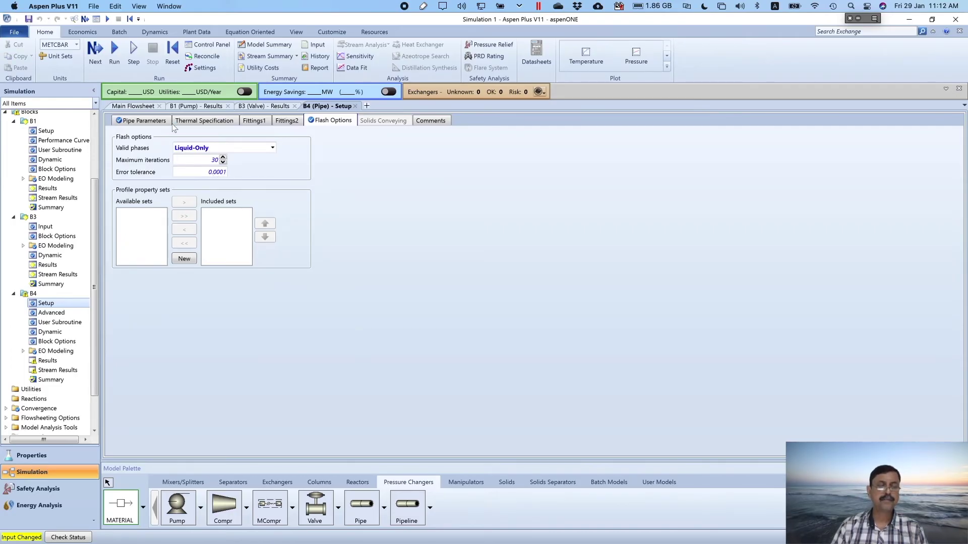
Rerun the simulation and show pipe B4's results summary with the heat duty in Watt.
{"action": "left_click", "coordinate": [114, 50]}
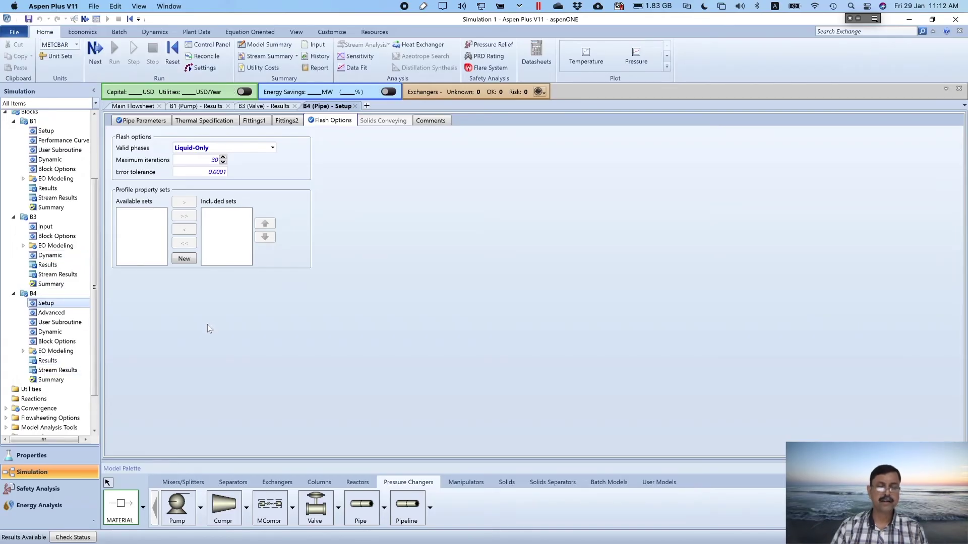
{"action": "left_click", "coordinate": [48, 361]}
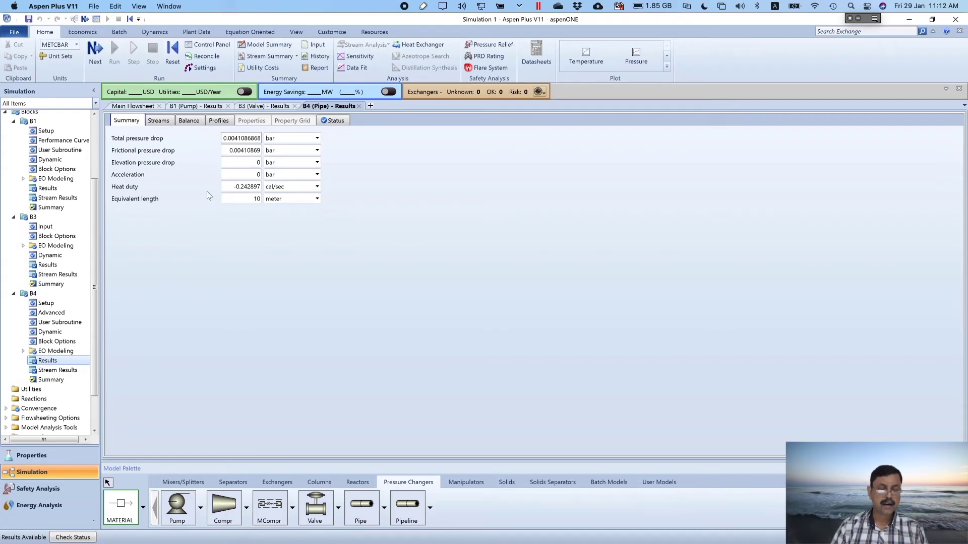
{"action": "left_click", "coordinate": [317, 186]}
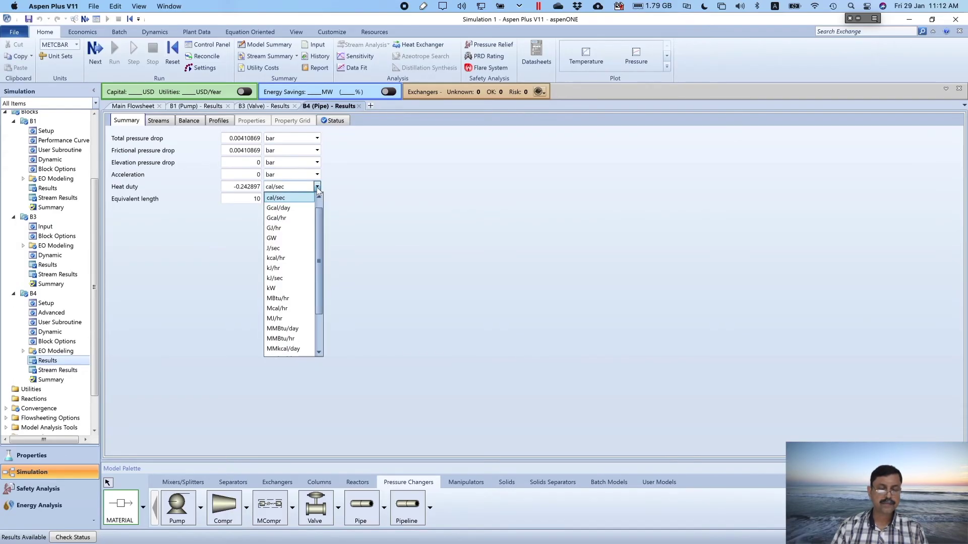
{"action": "scroll", "coordinate": [319, 325], "scroll_direction": "down", "scroll_amount": 2}
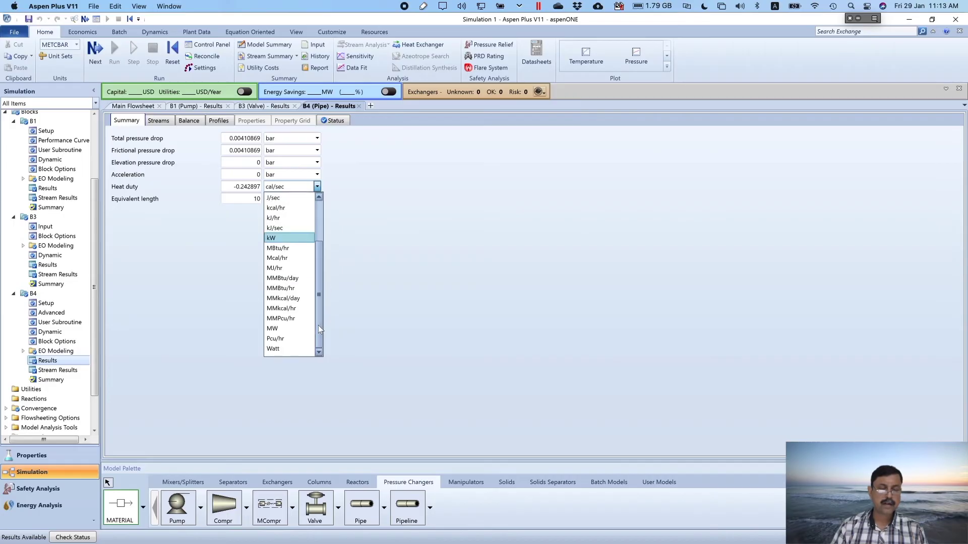
{"action": "left_click", "coordinate": [273, 349]}
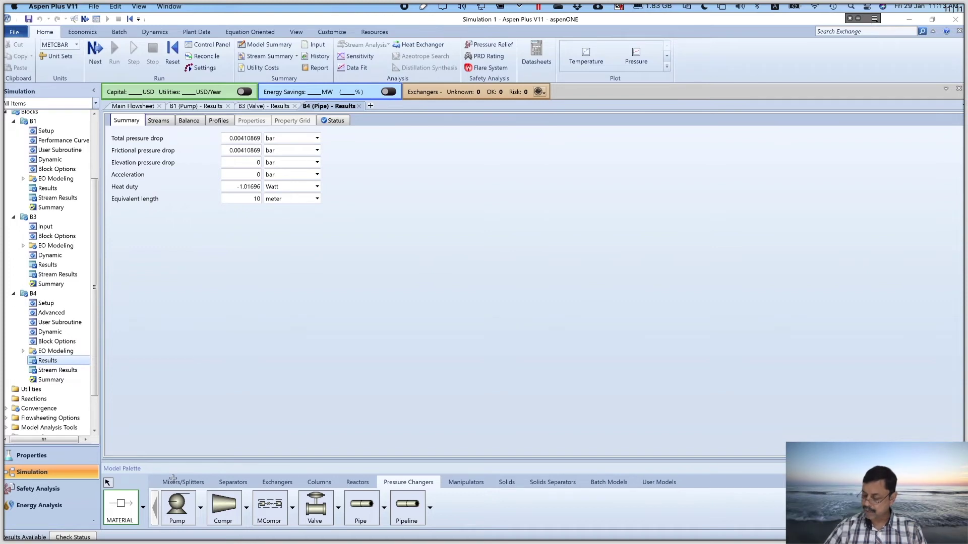
{"action": "left_click_drag", "start_coordinate": [173, 475], "coordinate": [212, 445]}
{"action": "left_click_drag", "start_coordinate": [308, 469], "coordinate": [338, 456]}
{"action": "left_click_drag", "start_coordinate": [358, 476], "coordinate": [387, 459]}
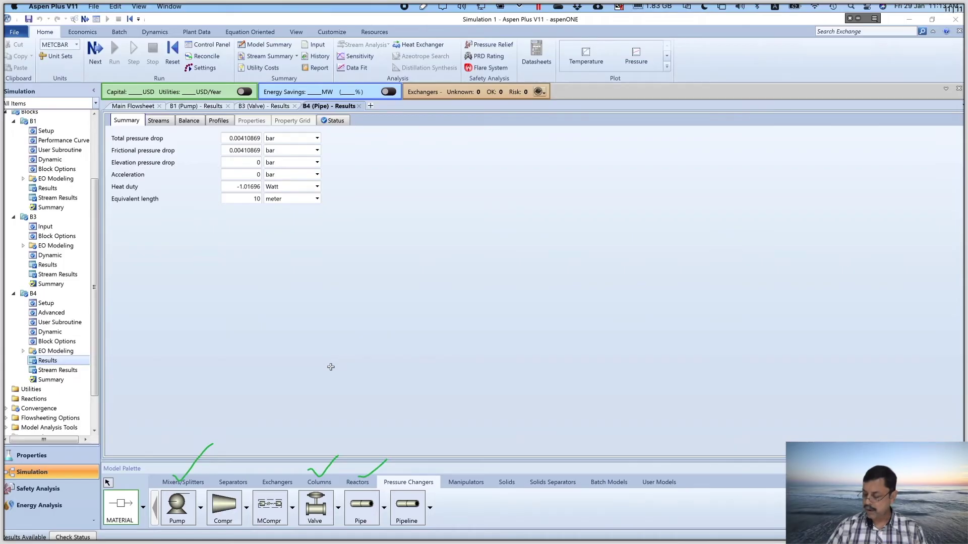
{"action": "mouse_move", "coordinate": [261, 379]}
{"action": "left_mouse_down"}
{"action": "mouse_move", "coordinate": [236, 454]}
{"action": "mouse_move", "coordinate": [262, 444]}
{"action": "left_mouse_up"}
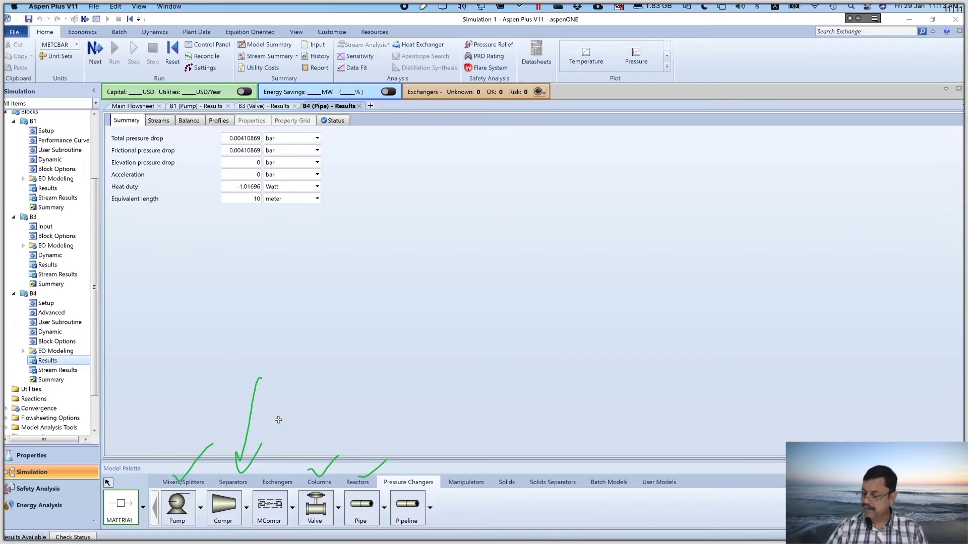
{"action": "mouse_move", "coordinate": [371, 297]}
{"action": "left_mouse_down"}
{"action": "mouse_move", "coordinate": [379, 333]}
{"action": "mouse_move", "coordinate": [433, 315]}
{"action": "mouse_move", "coordinate": [462, 289]}
{"action": "mouse_move", "coordinate": [492, 302]}
{"action": "left_mouse_up"}
{"action": "left_click_drag", "start_coordinate": [379, 365], "coordinate": [509, 313]}
{"action": "mouse_move", "coordinate": [429, 348]}
{"action": "left_mouse_down"}
{"action": "mouse_move", "coordinate": [445, 355]}
{"action": "mouse_move", "coordinate": [428, 403]}
{"action": "mouse_move", "coordinate": [434, 433]}
{"action": "mouse_move", "coordinate": [445, 430]}
{"action": "left_mouse_up"}
{"action": "mouse_move", "coordinate": [427, 353]}
{"action": "left_mouse_down"}
{"action": "mouse_move", "coordinate": [526, 368]}
{"action": "mouse_move", "coordinate": [512, 377]}
{"action": "left_mouse_up"}
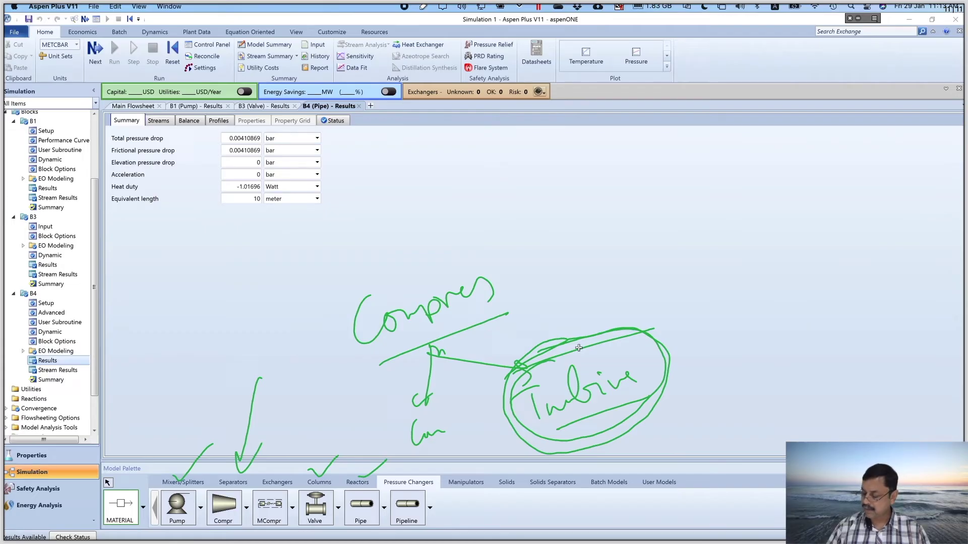
{"action": "left_click_drag", "start_coordinate": [236, 473], "coordinate": [288, 337]}
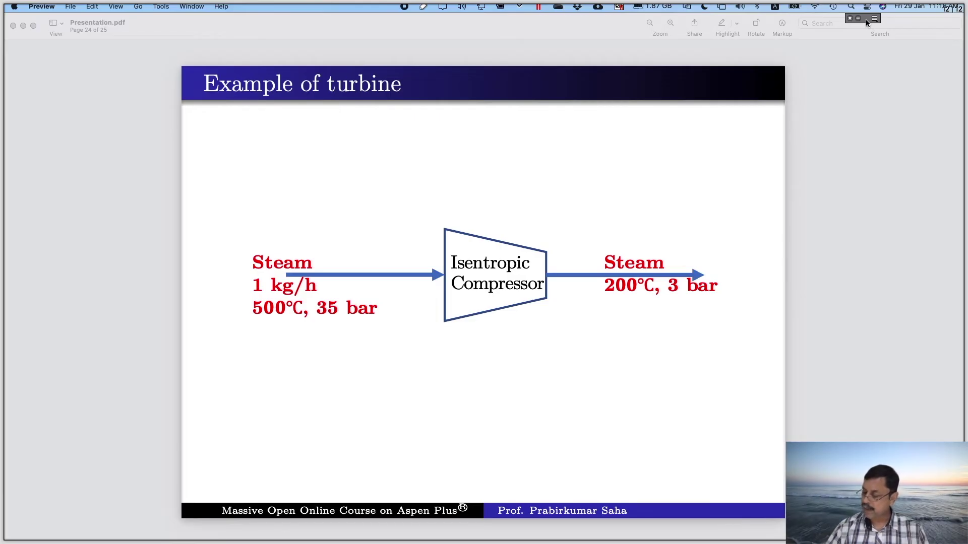
Annotate the turbine example slide with pen strokes marking the title, compressor, inlet steam conditions and outlet temperature and pressure.
{"action": "left_click_drag", "start_coordinate": [210, 130], "coordinate": [422, 105]}
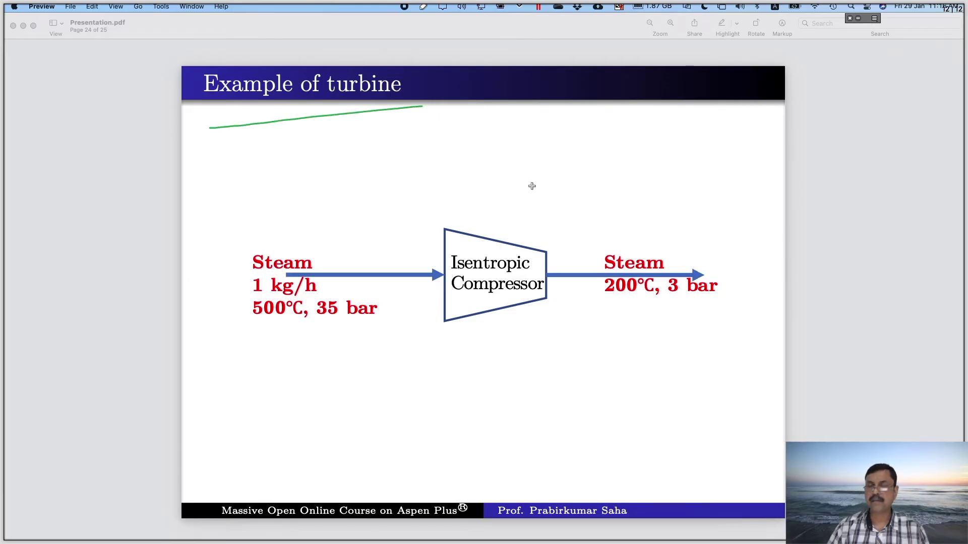
{"action": "left_click_drag", "start_coordinate": [519, 162], "coordinate": [514, 227]}
{"action": "mouse_move", "coordinate": [506, 218]}
{"action": "left_mouse_down"}
{"action": "mouse_move", "coordinate": [513, 228]}
{"action": "mouse_move", "coordinate": [529, 214]}
{"action": "left_mouse_up"}
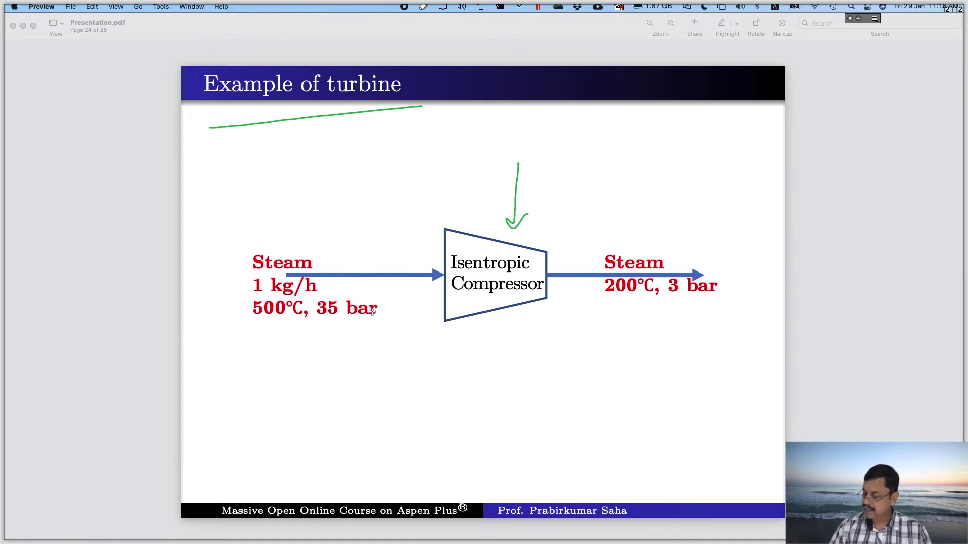
{"action": "left_click_drag", "start_coordinate": [226, 248], "coordinate": [269, 232]}
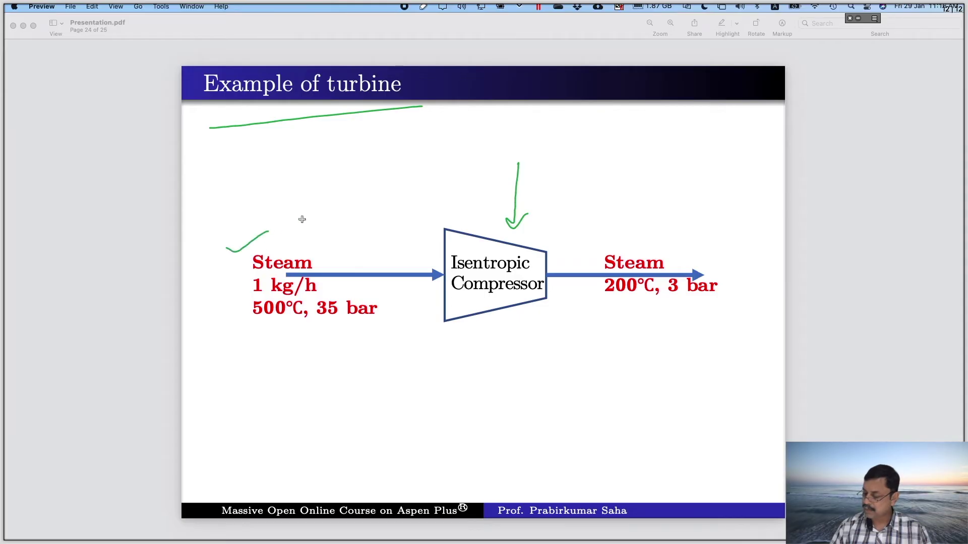
{"action": "left_click_drag", "start_coordinate": [325, 288], "coordinate": [333, 281]}
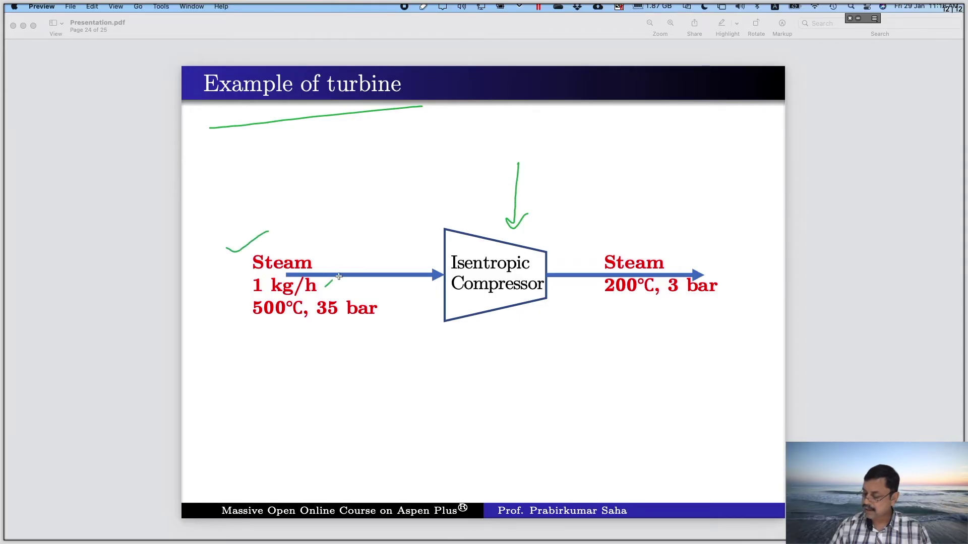
{"action": "left_click_drag", "start_coordinate": [262, 333], "coordinate": [368, 327]}
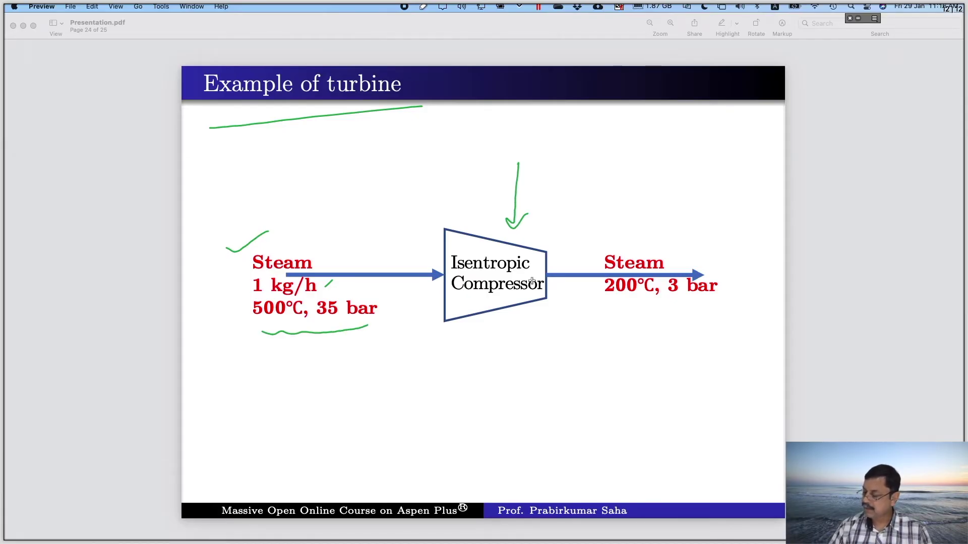
{"action": "left_click_drag", "start_coordinate": [664, 247], "coordinate": [684, 241]}
{"action": "left_click_drag", "start_coordinate": [607, 310], "coordinate": [640, 307]}
{"action": "left_click_drag", "start_coordinate": [669, 309], "coordinate": [704, 304]}
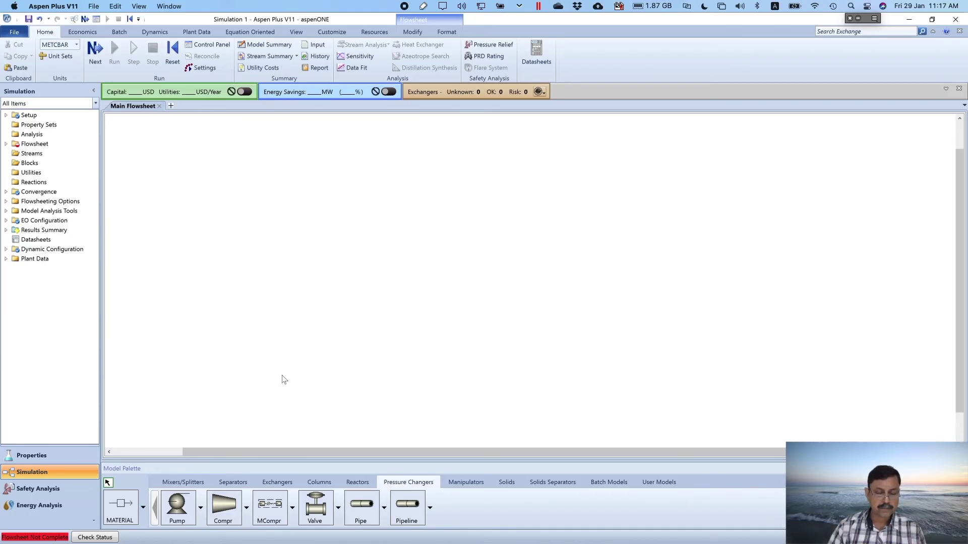
Switch to Aspen Plus, place a Compr block on the flowsheet and connect material streams to its inlet and outlet.
{"action": "left_click", "coordinate": [230, 501]}
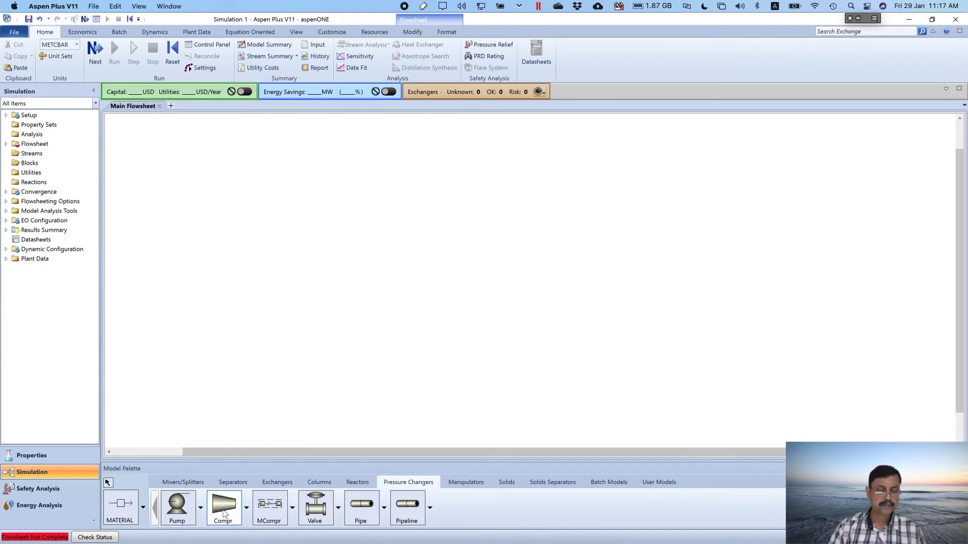
{"action": "left_click", "coordinate": [454, 270]}
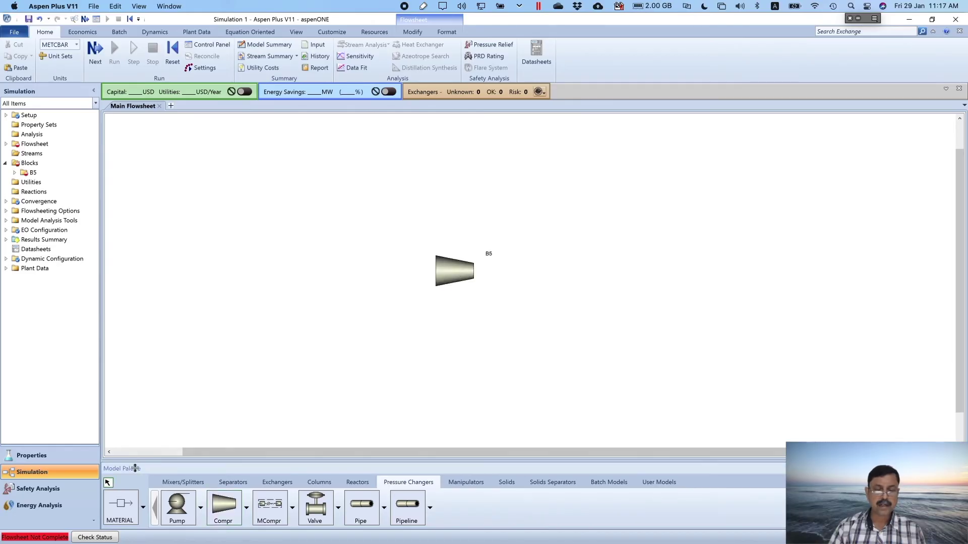
{"action": "left_click", "coordinate": [121, 503]}
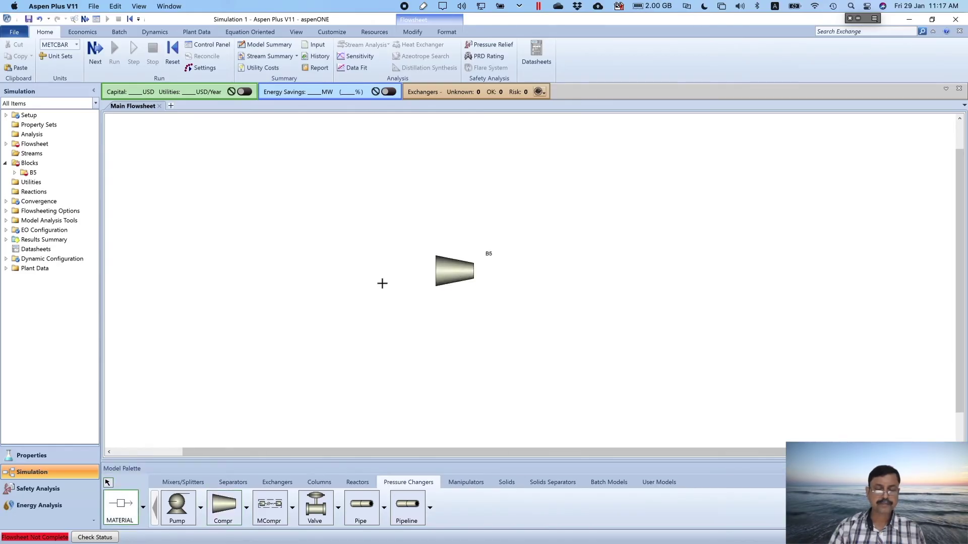
{"action": "left_click", "coordinate": [438, 254]}
{"action": "left_click", "coordinate": [287, 226]}
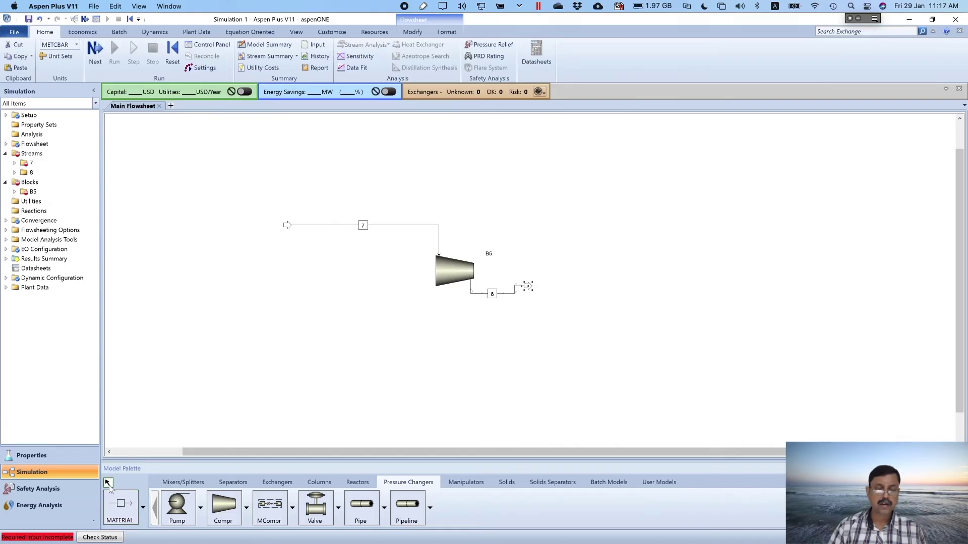
Rename the compressor block's inlet stream ST-IN and its outlet stream ST-OUT.
{"action": "left_click", "coordinate": [108, 485]}
{"action": "double_click", "coordinate": [363, 225]}
{"action": "type", "text": "ST-IN"}
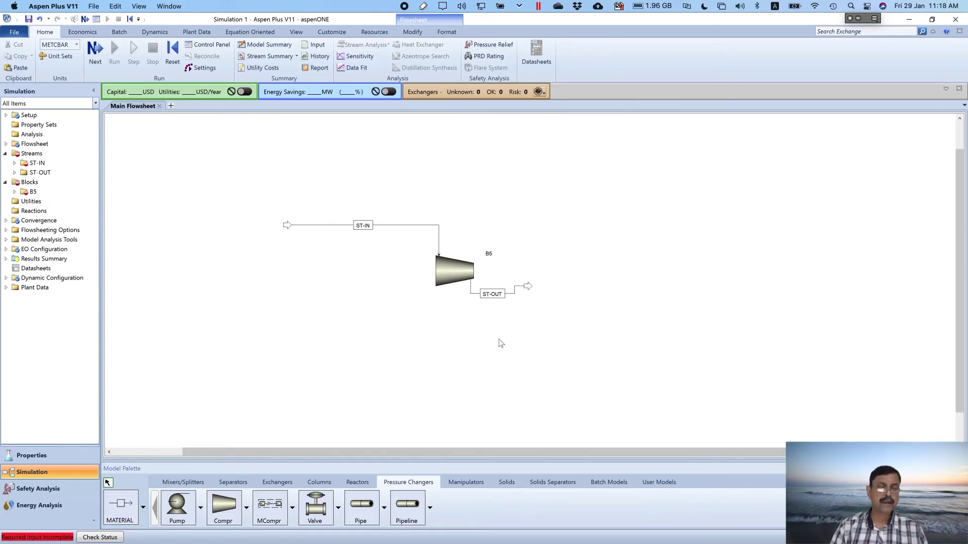
Specify stream ST-IN at 500 C and 35 bar with a water Mass-Flow of 1.
{"action": "left_click", "coordinate": [95, 50]}
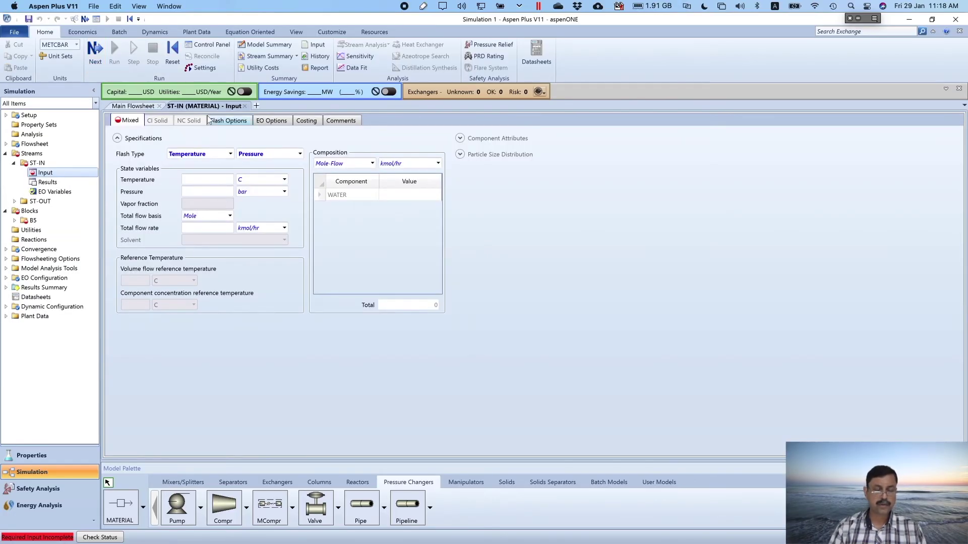
{"action": "left_click", "coordinate": [221, 181]}
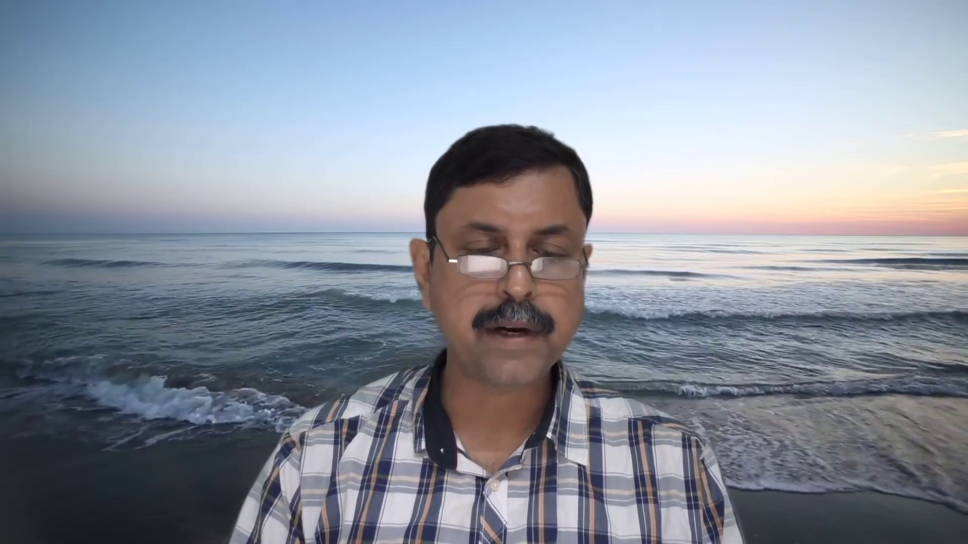
{"action": "type", "text": "500"}
{"action": "key", "text": "Tab"}
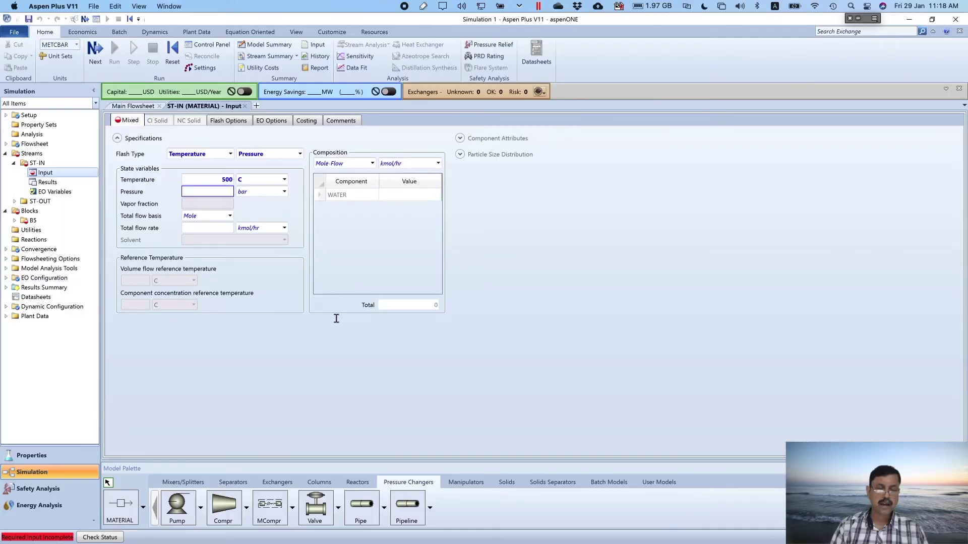
{"action": "type", "text": "3"}
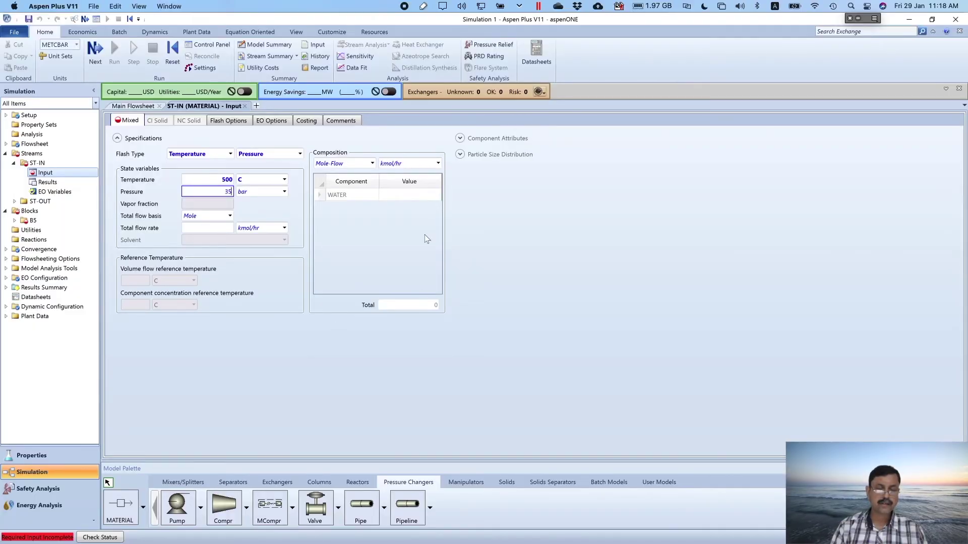
{"action": "left_click", "coordinate": [371, 165]}
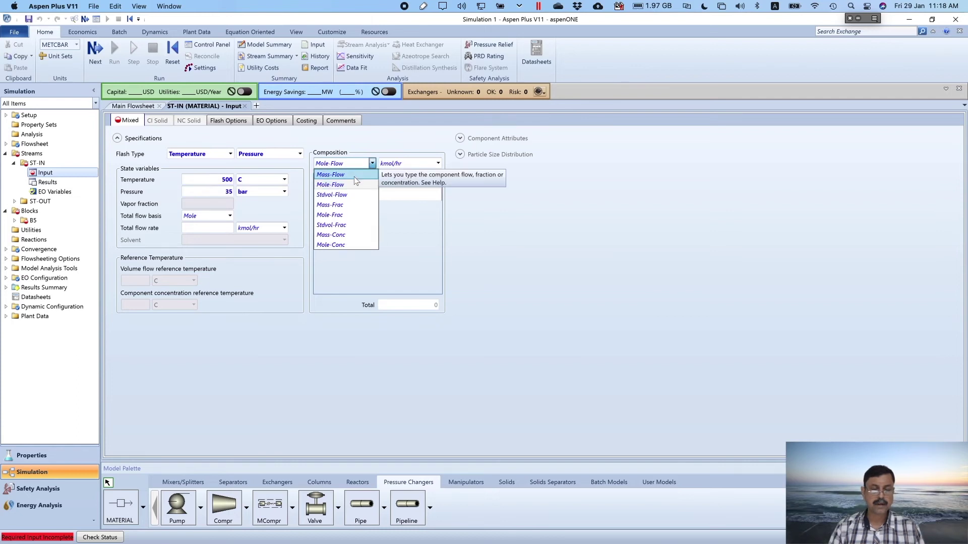
{"action": "left_click", "coordinate": [354, 176]}
{"action": "left_click", "coordinate": [401, 196]}
{"action": "type", "text": "1"}
{"action": "key", "text": "Return"}
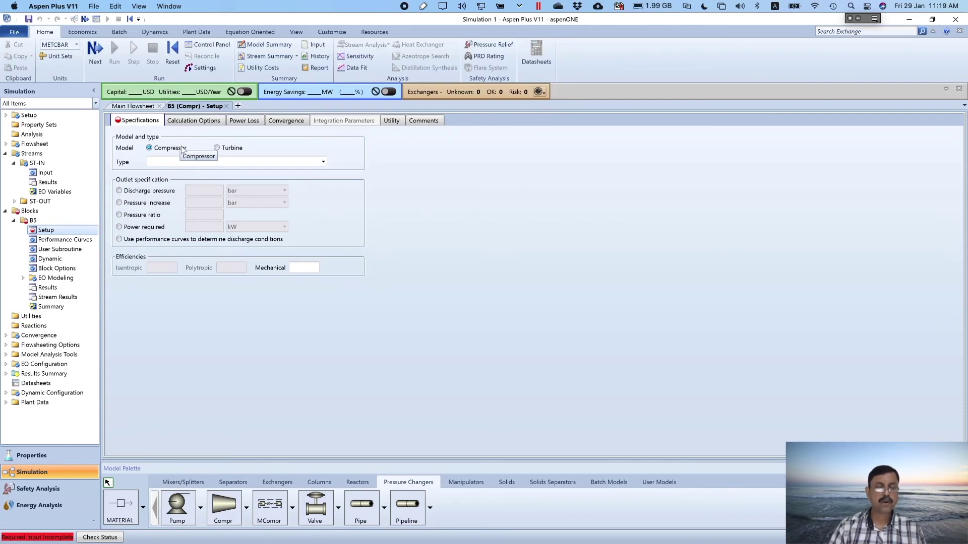
Set block B5's model to Turbine and its type to Isentropic.
{"action": "left_click", "coordinate": [218, 147]}
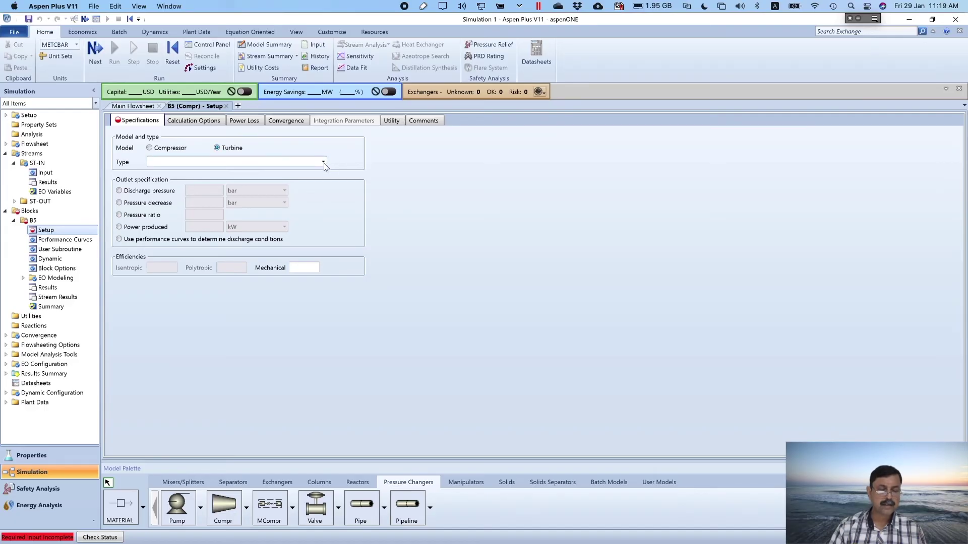
{"action": "left_click", "coordinate": [323, 162]}
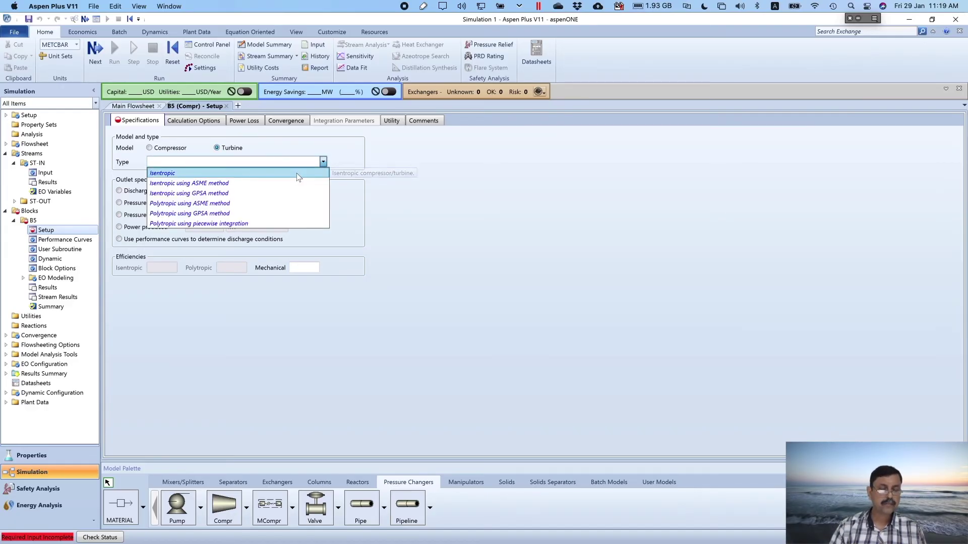
{"action": "left_click", "coordinate": [302, 173]}
{"action": "left_click", "coordinate": [314, 201]}
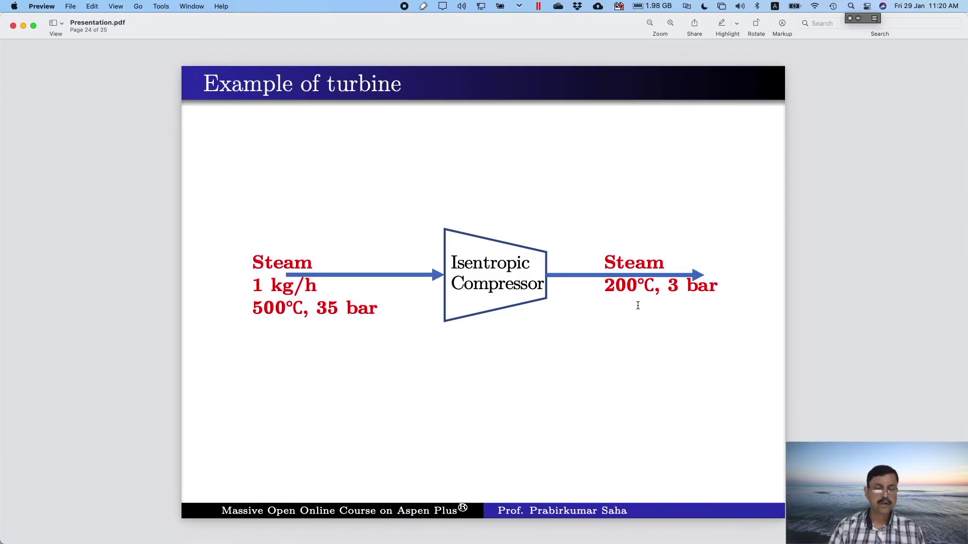
Compare block B5's results summary in Aspen Plus with the outlet conditions on the turbine example slide in Preview.
{"action": "key", "text": "super+Tab"}
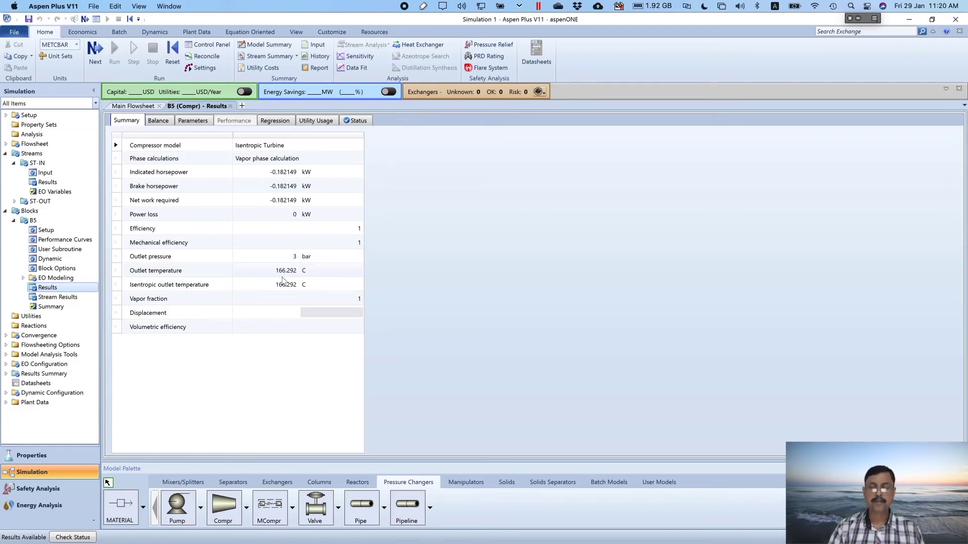
{"action": "key", "text": "super+Tab"}
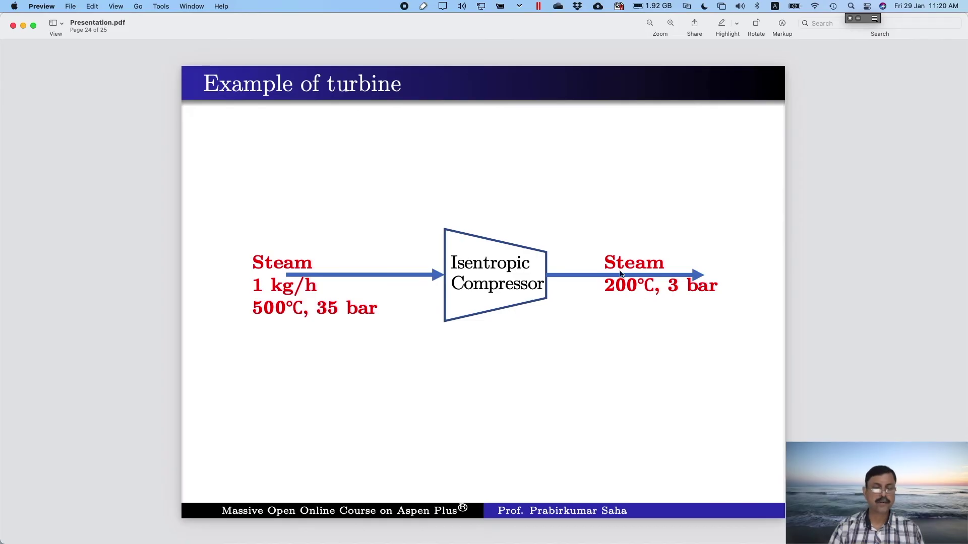
{"action": "key", "text": "super+Tab"}
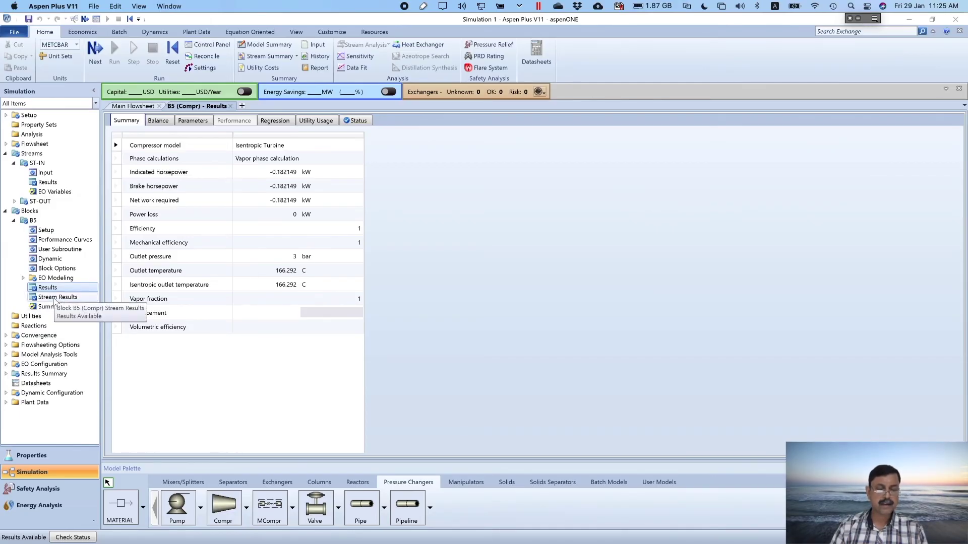
Show block B5's stream results with the mass enthalpy in MJ/kg.
{"action": "left_click", "coordinate": [56, 297]}
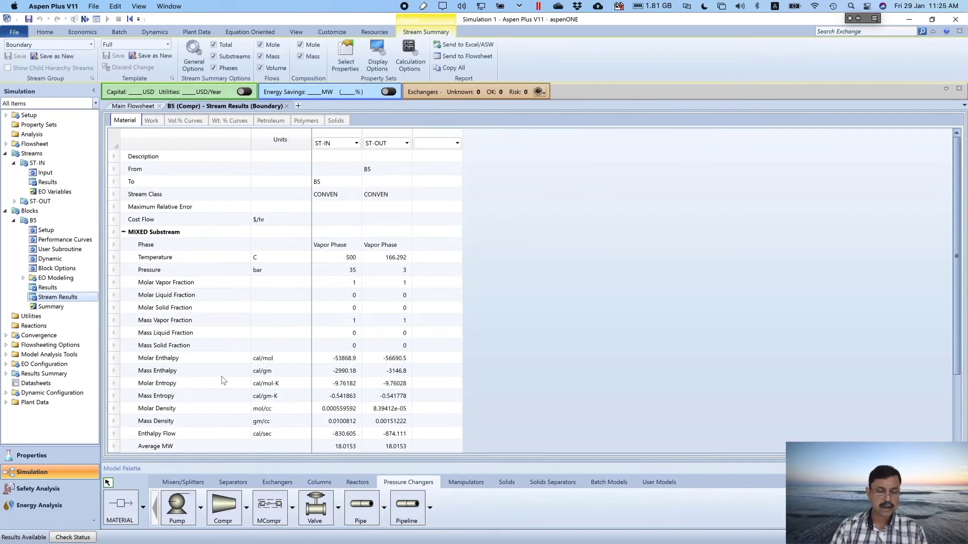
{"action": "left_click", "coordinate": [306, 374]}
{"action": "left_click", "coordinate": [306, 371]}
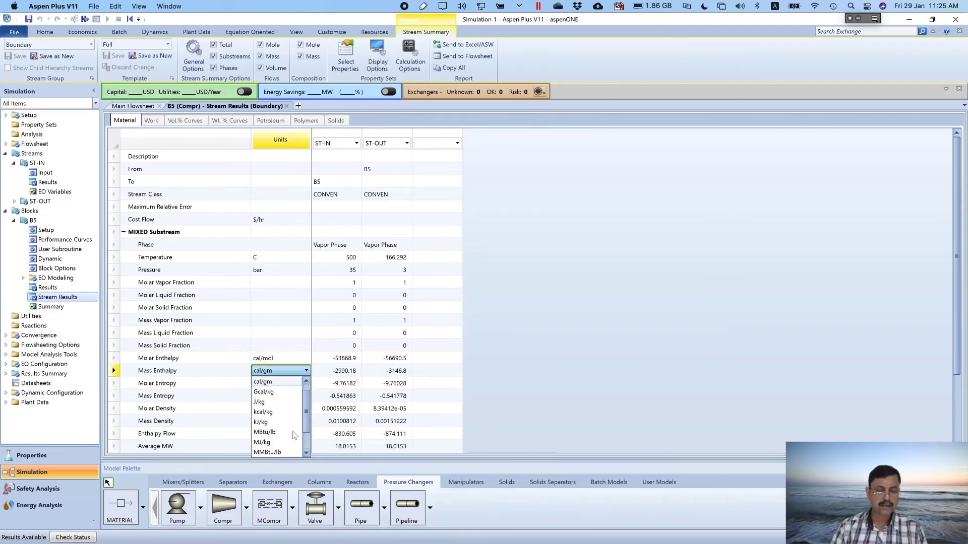
{"action": "left_click", "coordinate": [262, 443]}
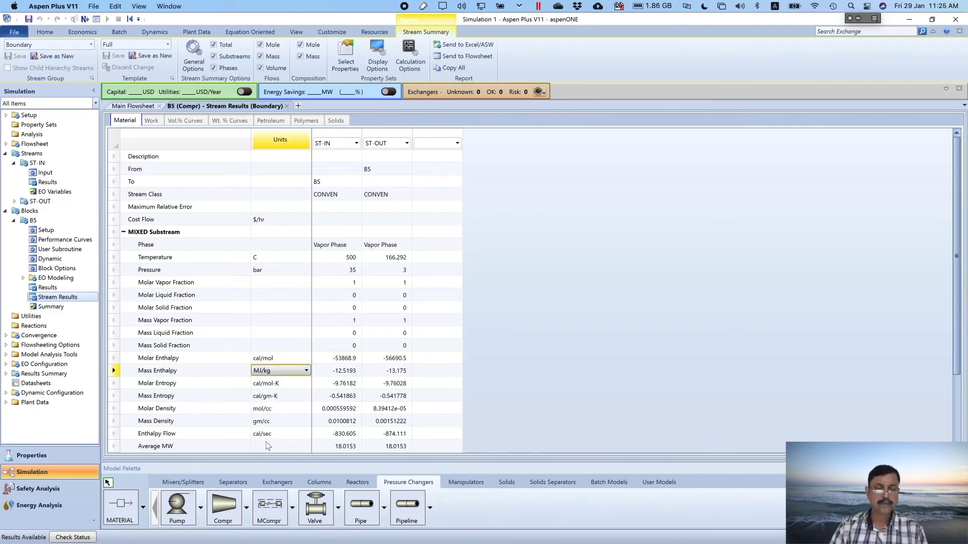
Circle the ST-IN and ST-OUT column headings and tick both streams' mass enthalpy values with the annotation pen.
{"action": "key", "text": "ctrl+Tab"}
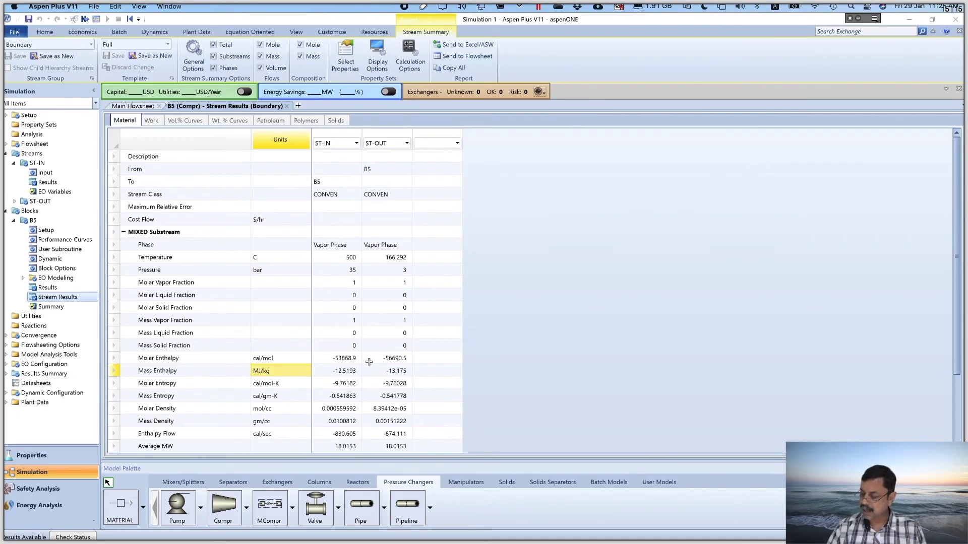
{"action": "mouse_move", "coordinate": [327, 127]}
{"action": "left_mouse_down"}
{"action": "mouse_move", "coordinate": [326, 159]}
{"action": "mouse_move", "coordinate": [337, 133]}
{"action": "mouse_move", "coordinate": [384, 159]}
{"action": "left_mouse_up"}
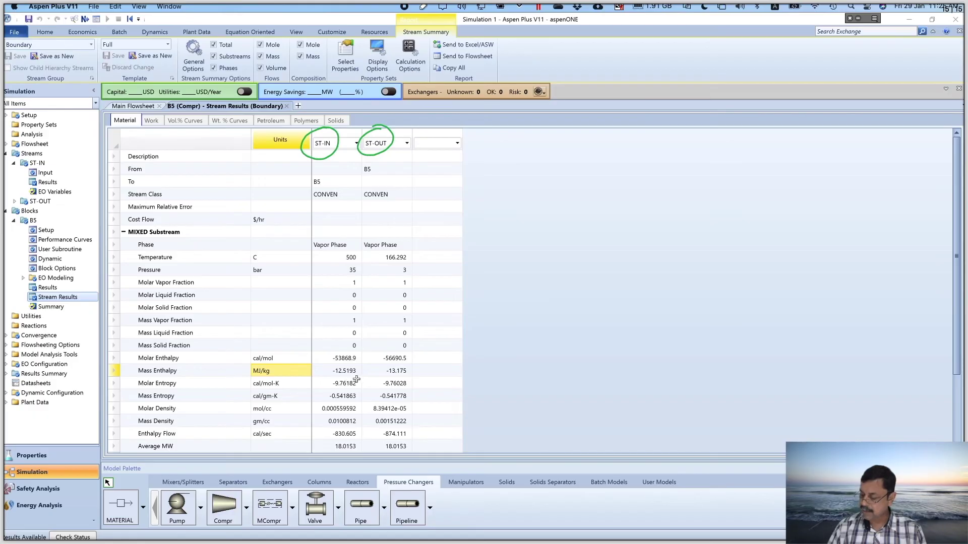
{"action": "left_click_drag", "start_coordinate": [349, 384], "coordinate": [358, 381]}
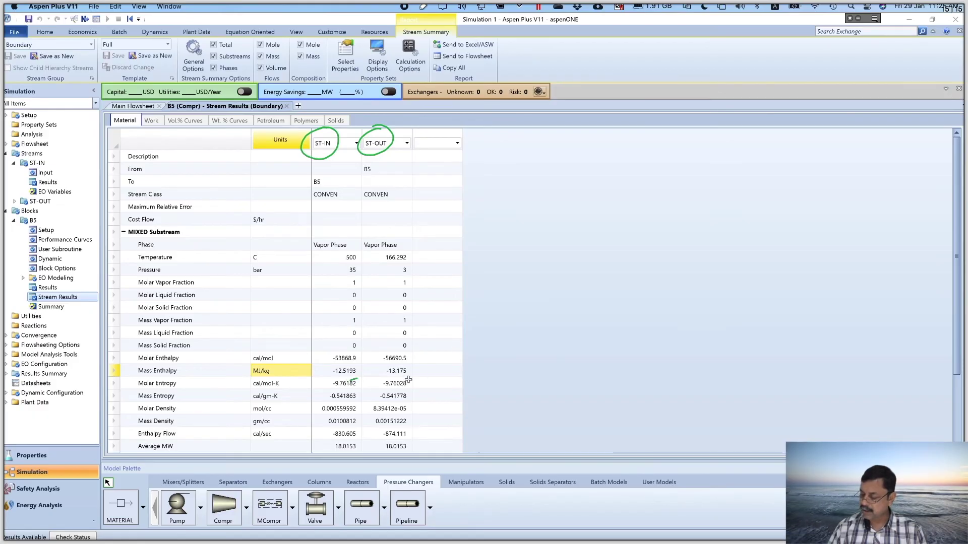
{"action": "left_click_drag", "start_coordinate": [404, 379], "coordinate": [414, 374]}
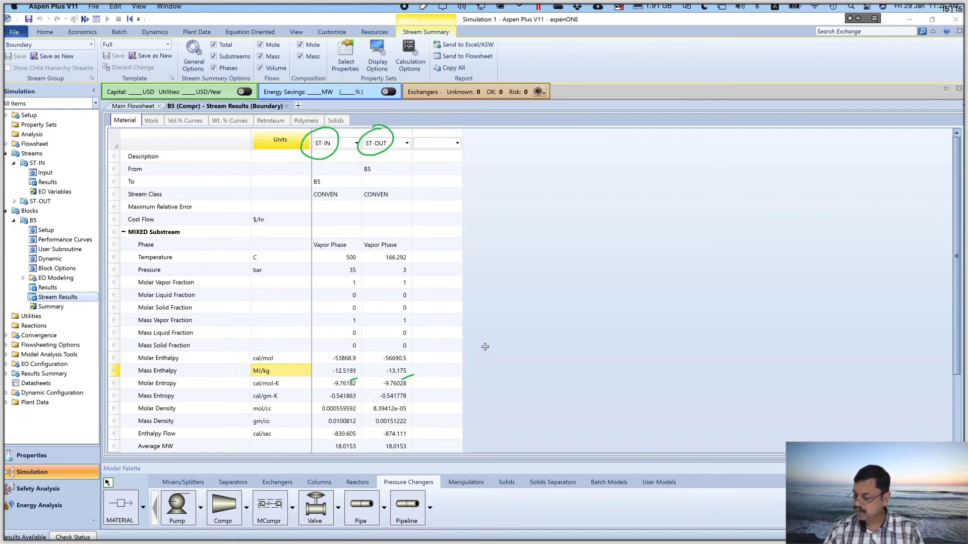
Handwrite the enthalpy difference (-12.5193) - (-13.175) in the empty area beside the stream results table.
{"action": "left_click_drag", "start_coordinate": [502, 243], "coordinate": [512, 237]}
{"action": "mouse_move", "coordinate": [516, 228]}
{"action": "left_mouse_down"}
{"action": "mouse_move", "coordinate": [517, 240]}
{"action": "mouse_move", "coordinate": [566, 222]}
{"action": "left_mouse_up"}
{"action": "left_click", "coordinate": [543, 228]}
{"action": "left_click_drag", "start_coordinate": [577, 207], "coordinate": [576, 228]}
{"action": "left_click_drag", "start_coordinate": [581, 201], "coordinate": [576, 224]}
{"action": "left_click_drag", "start_coordinate": [496, 219], "coordinate": [537, 251]}
{"action": "mouse_move", "coordinate": [576, 186]}
{"action": "left_mouse_down"}
{"action": "mouse_move", "coordinate": [593, 229]}
{"action": "mouse_move", "coordinate": [626, 192]}
{"action": "left_mouse_up"}
{"action": "mouse_move", "coordinate": [650, 157]}
{"action": "left_mouse_down"}
{"action": "mouse_move", "coordinate": [658, 204]}
{"action": "mouse_move", "coordinate": [665, 177]}
{"action": "mouse_move", "coordinate": [678, 187]}
{"action": "left_mouse_up"}
{"action": "mouse_move", "coordinate": [681, 166]}
{"action": "left_mouse_down"}
{"action": "mouse_move", "coordinate": [696, 173]}
{"action": "mouse_move", "coordinate": [690, 184]}
{"action": "mouse_move", "coordinate": [711, 172]}
{"action": "left_mouse_up"}
{"action": "left_click", "coordinate": [701, 175]}
{"action": "left_click", "coordinate": [706, 154]}
{"action": "mouse_move", "coordinate": [718, 151]}
{"action": "left_mouse_down"}
{"action": "mouse_move", "coordinate": [723, 172]}
{"action": "mouse_move", "coordinate": [736, 168]}
{"action": "left_mouse_up"}
{"action": "left_click_drag", "start_coordinate": [741, 130], "coordinate": [753, 171]}
Handwrite the result = 0.6557 below the enthalpy difference.
{"action": "left_click_drag", "start_coordinate": [524, 317], "coordinate": [534, 316]}
{"action": "left_click_drag", "start_coordinate": [527, 326], "coordinate": [538, 323]}
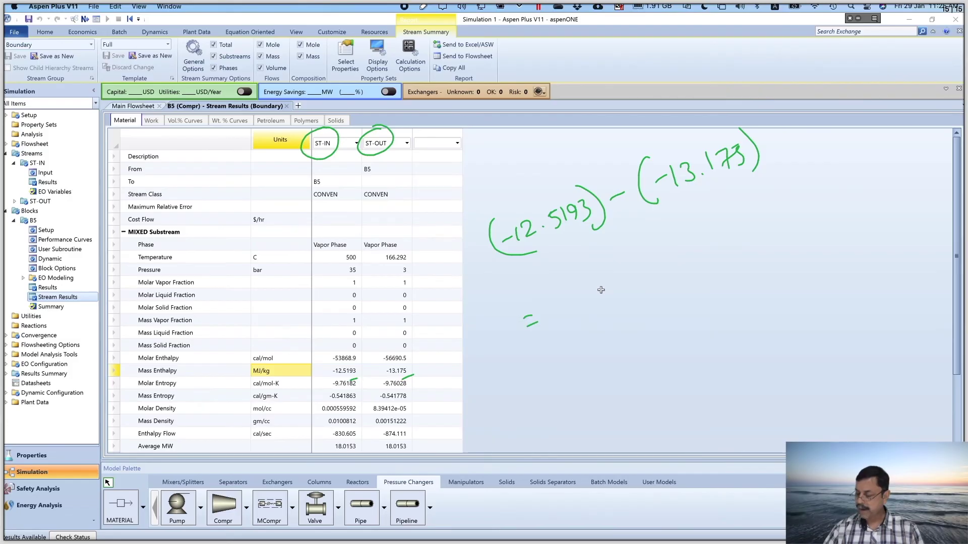
{"action": "left_click", "coordinate": [600, 308]}
{"action": "mouse_move", "coordinate": [584, 284]}
{"action": "left_mouse_down"}
{"action": "mouse_move", "coordinate": [605, 298]}
{"action": "mouse_move", "coordinate": [624, 277]}
{"action": "mouse_move", "coordinate": [623, 294]}
{"action": "left_mouse_up"}
{"action": "mouse_move", "coordinate": [625, 268]}
{"action": "left_mouse_down"}
{"action": "mouse_move", "coordinate": [639, 263]}
{"action": "mouse_move", "coordinate": [645, 288]}
{"action": "left_mouse_up"}
{"action": "left_click_drag", "start_coordinate": [646, 267], "coordinate": [658, 262]}
{"action": "mouse_move", "coordinate": [663, 257]}
{"action": "left_mouse_down"}
{"action": "mouse_move", "coordinate": [679, 250]}
{"action": "mouse_move", "coordinate": [671, 276]}
{"action": "left_mouse_up"}
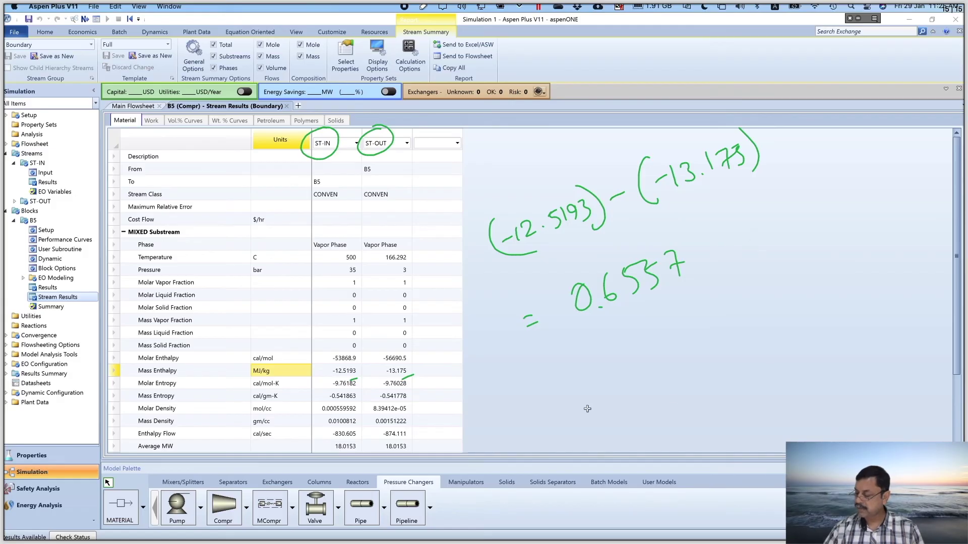
Handwrite an efficiency formula as "eff =" followed by a fraction with 0.6557 as its denominator.
{"action": "mouse_move", "coordinate": [566, 420]}
{"action": "left_mouse_down"}
{"action": "mouse_move", "coordinate": [572, 402]}
{"action": "mouse_move", "coordinate": [580, 418]}
{"action": "mouse_move", "coordinate": [624, 402]}
{"action": "left_mouse_up"}
{"action": "left_click_drag", "start_coordinate": [608, 414], "coordinate": [624, 409]}
{"action": "left_click_drag", "start_coordinate": [669, 383], "coordinate": [923, 289]}
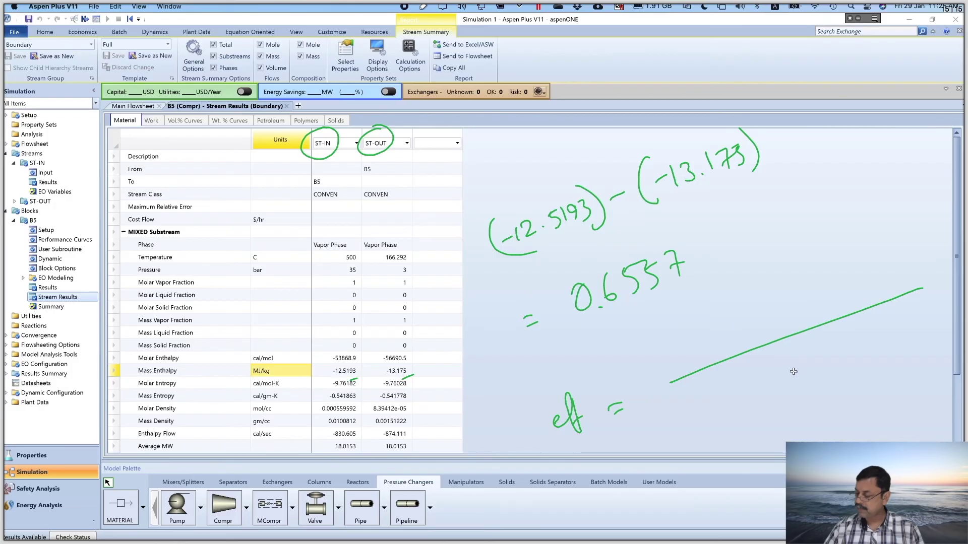
{"action": "mouse_move", "coordinate": [776, 371]}
{"action": "left_mouse_down"}
{"action": "mouse_move", "coordinate": [830, 374]}
{"action": "mouse_move", "coordinate": [860, 337]}
{"action": "mouse_move", "coordinate": [856, 376]}
{"action": "left_mouse_up"}
{"action": "left_click", "coordinate": [785, 387]}
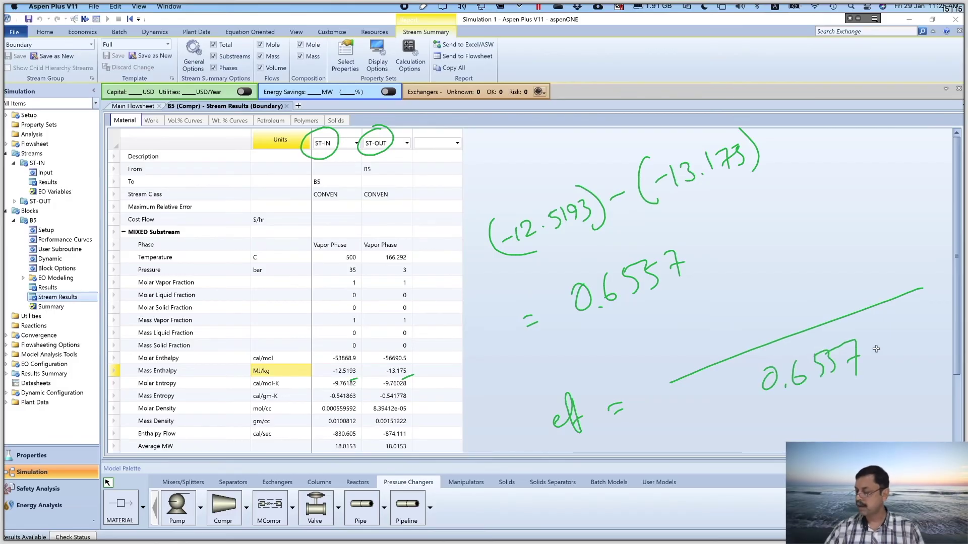
{"action": "mouse_move", "coordinate": [777, 241]}
{"action": "left_mouse_down"}
{"action": "mouse_move", "coordinate": [775, 275]}
{"action": "mouse_move", "coordinate": [783, 268]}
{"action": "left_mouse_up"}
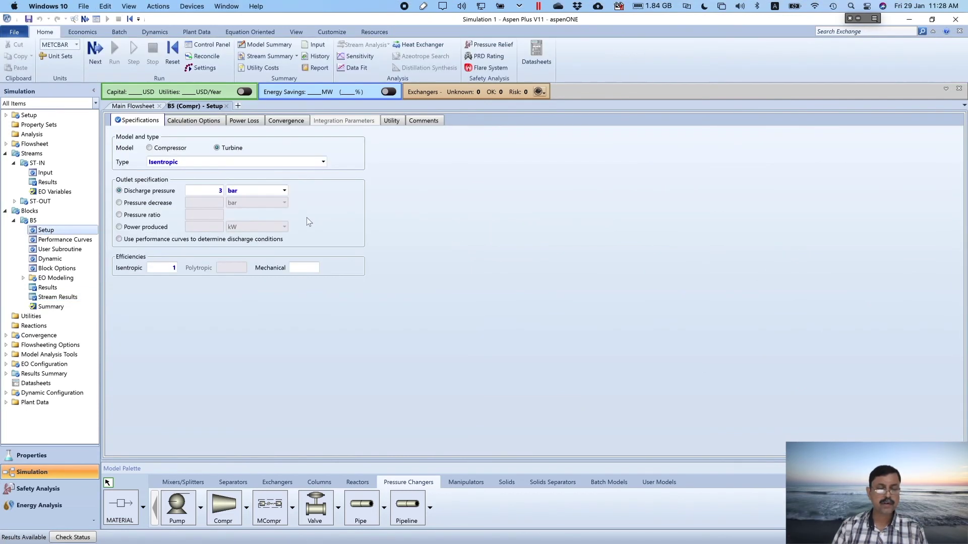
Set the ST-IN stream to 200 C and 3 bar and rerun the simulation.
{"action": "left_click", "coordinate": [43, 172]}
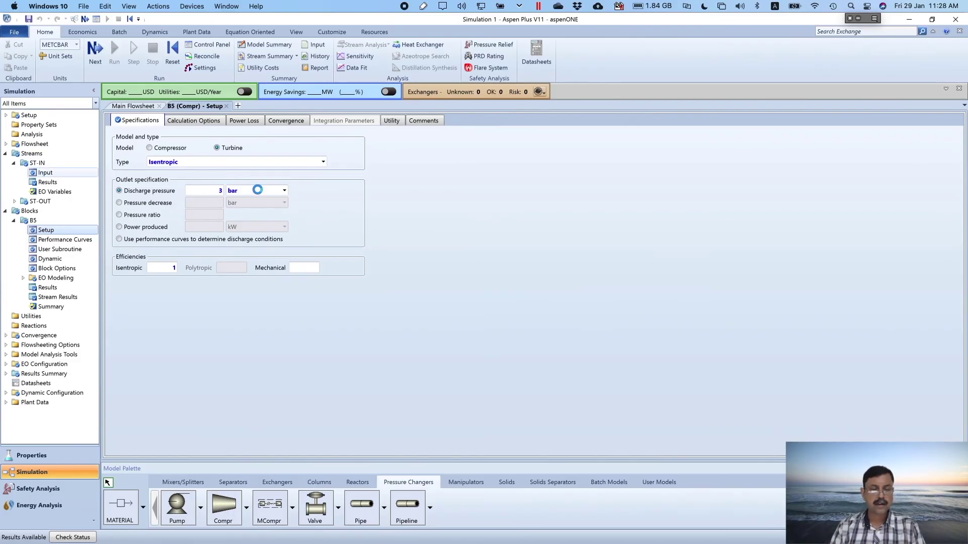
{"action": "left_click", "coordinate": [224, 183]}
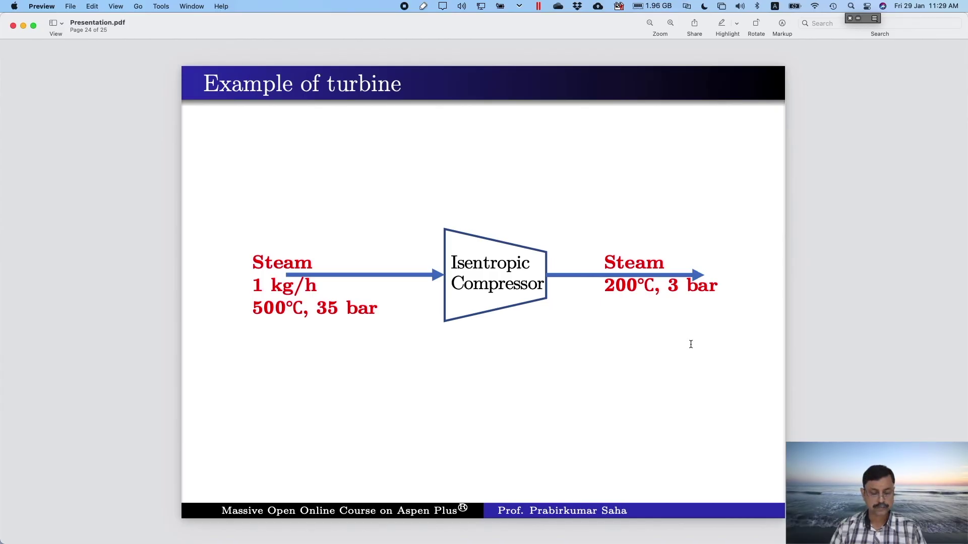
{"action": "key", "text": "super+Tab"}
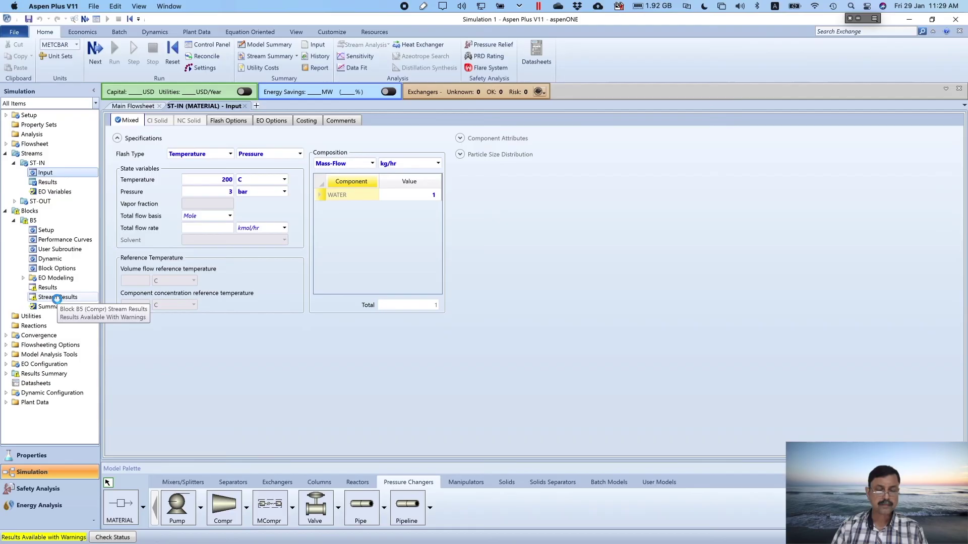
Open the stream results of turbine block B5 and show the mass enthalpy in MJ/kg.
{"action": "left_click", "coordinate": [57, 298]}
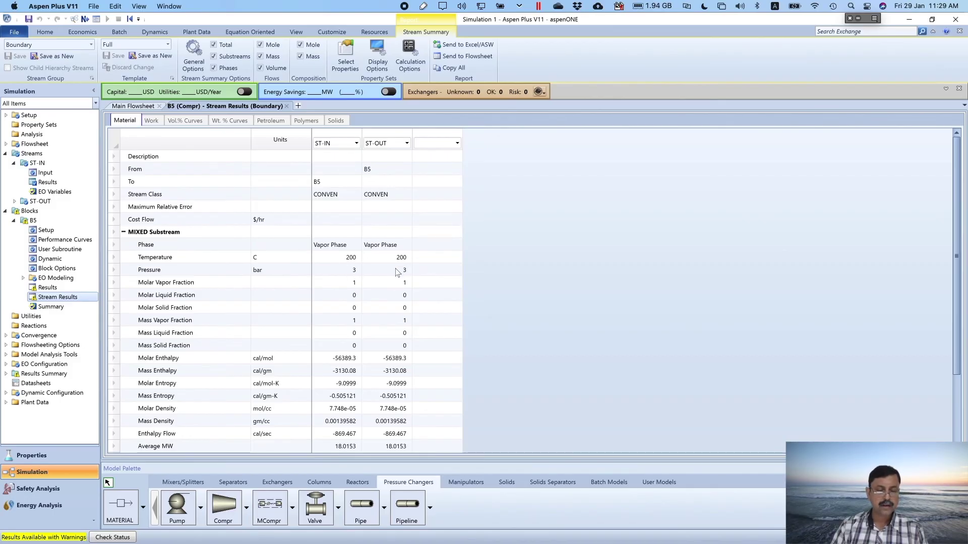
{"action": "scroll", "coordinate": [396, 277], "scroll_direction": "down", "scroll_amount": 3}
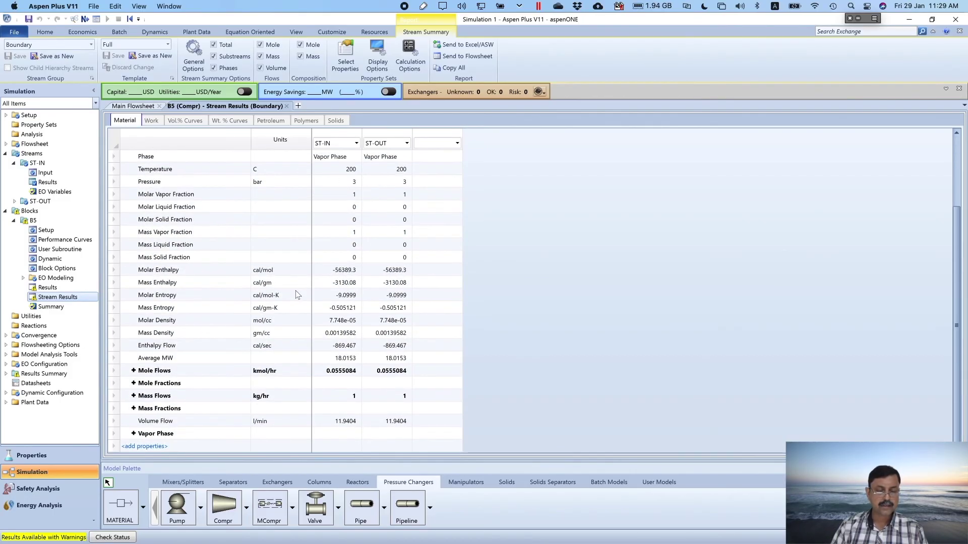
{"action": "left_click", "coordinate": [304, 283]}
{"action": "left_click", "coordinate": [305, 283]}
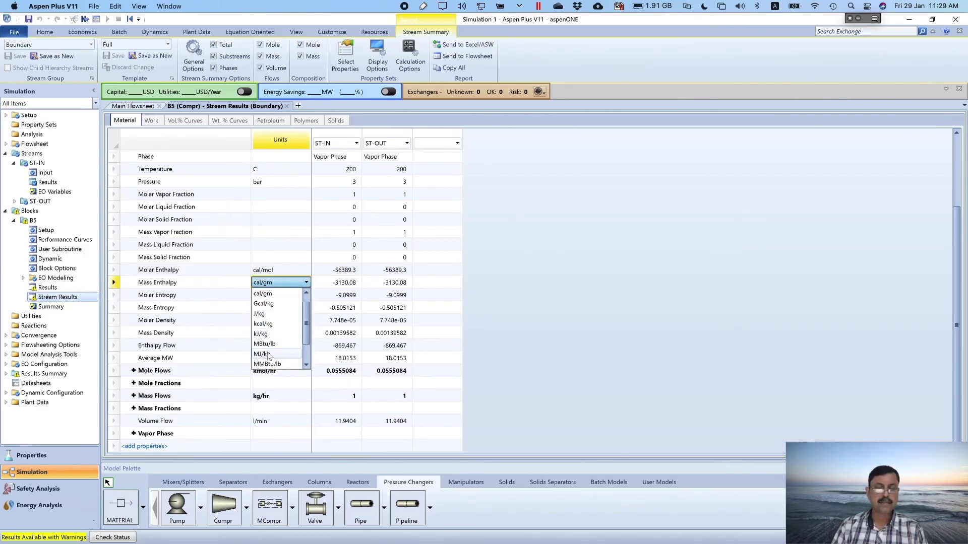
{"action": "left_click", "coordinate": [268, 354]}
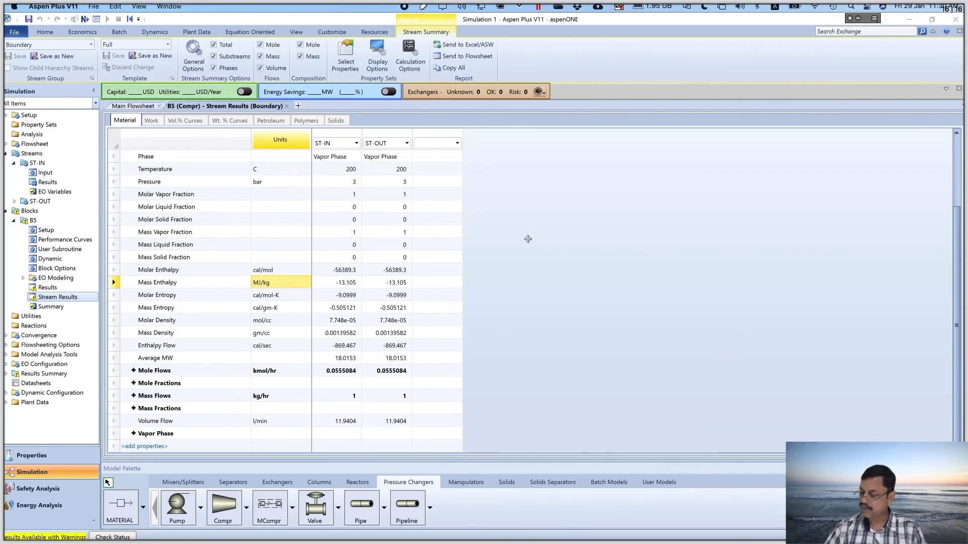
Handwrite the enthalpy difference (-12.5193) - (-13.105) beside the stream results table and tick its first term with the annotation pen.
{"action": "left_click_drag", "start_coordinate": [506, 242], "coordinate": [516, 235]}
{"action": "mouse_move", "coordinate": [519, 226]}
{"action": "left_mouse_down"}
{"action": "mouse_move", "coordinate": [525, 241]}
{"action": "mouse_move", "coordinate": [549, 233]}
{"action": "mouse_move", "coordinate": [571, 205]}
{"action": "left_mouse_up"}
{"action": "mouse_move", "coordinate": [581, 202]}
{"action": "left_mouse_down"}
{"action": "mouse_move", "coordinate": [584, 221]}
{"action": "mouse_move", "coordinate": [605, 218]}
{"action": "left_mouse_up"}
{"action": "left_click_drag", "start_coordinate": [557, 237], "coordinate": [560, 235]}
{"action": "left_click_drag", "start_coordinate": [630, 202], "coordinate": [671, 181]}
{"action": "left_click_drag", "start_coordinate": [598, 170], "coordinate": [600, 259]}
{"action": "mouse_move", "coordinate": [495, 230]}
{"action": "left_mouse_down"}
{"action": "mouse_move", "coordinate": [489, 254]}
{"action": "mouse_move", "coordinate": [535, 278]}
{"action": "left_mouse_up"}
{"action": "left_click_drag", "start_coordinate": [698, 143], "coordinate": [710, 205]}
{"action": "left_click_drag", "start_coordinate": [710, 176], "coordinate": [739, 173]}
{"action": "mouse_move", "coordinate": [745, 148]}
{"action": "left_mouse_down"}
{"action": "mouse_move", "coordinate": [751, 171]}
{"action": "mouse_move", "coordinate": [765, 162]}
{"action": "left_mouse_up"}
{"action": "left_click_drag", "start_coordinate": [814, 134], "coordinate": [804, 156]}
{"action": "left_click_drag", "start_coordinate": [807, 115], "coordinate": [825, 162]}
{"action": "mouse_move", "coordinate": [617, 129]}
{"action": "left_mouse_down"}
{"action": "mouse_move", "coordinate": [608, 155]}
{"action": "mouse_move", "coordinate": [623, 145]}
{"action": "left_mouse_up"}
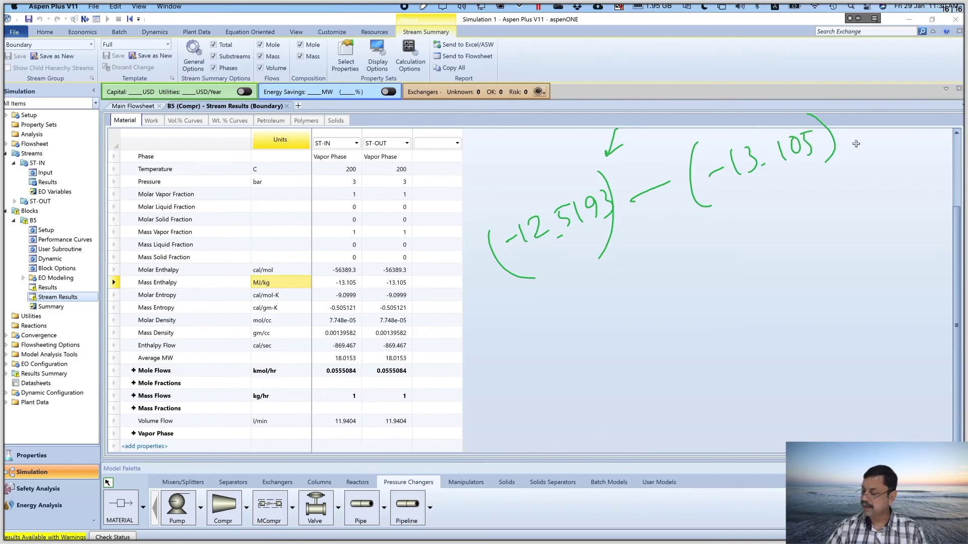
Handwrite the result = 0.5857 below the enthalpy difference.
{"action": "left_click_drag", "start_coordinate": [545, 334], "coordinate": [567, 327]}
{"action": "left_click_drag", "start_coordinate": [550, 342], "coordinate": [567, 335]}
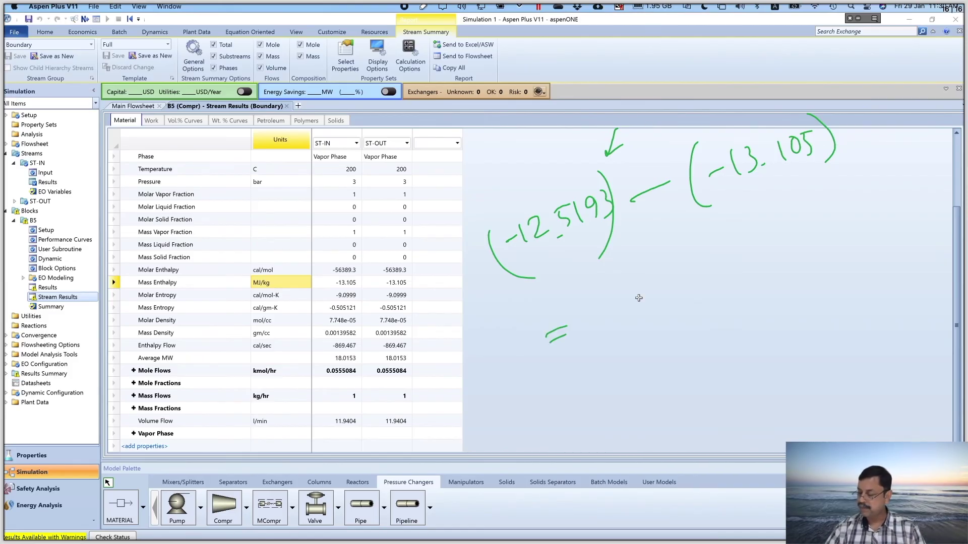
{"action": "left_click_drag", "start_coordinate": [602, 286], "coordinate": [630, 307]}
{"action": "left_click", "coordinate": [617, 305]}
{"action": "left_click_drag", "start_coordinate": [655, 277], "coordinate": [674, 294]}
{"action": "mouse_move", "coordinate": [673, 269]}
{"action": "left_mouse_down"}
{"action": "mouse_move", "coordinate": [686, 263]}
{"action": "mouse_move", "coordinate": [710, 280]}
{"action": "left_mouse_up"}
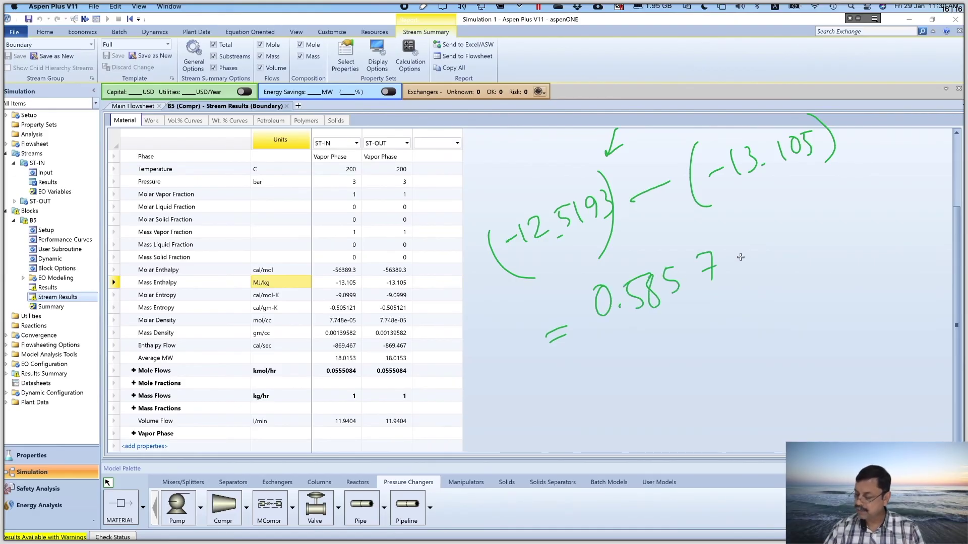
Extend the handwritten result into an efficiency formula, "eff =" 0.5857 over 0.6557, followed by an equals sign.
{"action": "mouse_move", "coordinate": [503, 338]}
{"action": "left_mouse_down"}
{"action": "mouse_move", "coordinate": [483, 359]}
{"action": "mouse_move", "coordinate": [494, 308]}
{"action": "mouse_move", "coordinate": [504, 357]}
{"action": "left_mouse_up"}
{"action": "left_click_drag", "start_coordinate": [611, 331], "coordinate": [770, 273]}
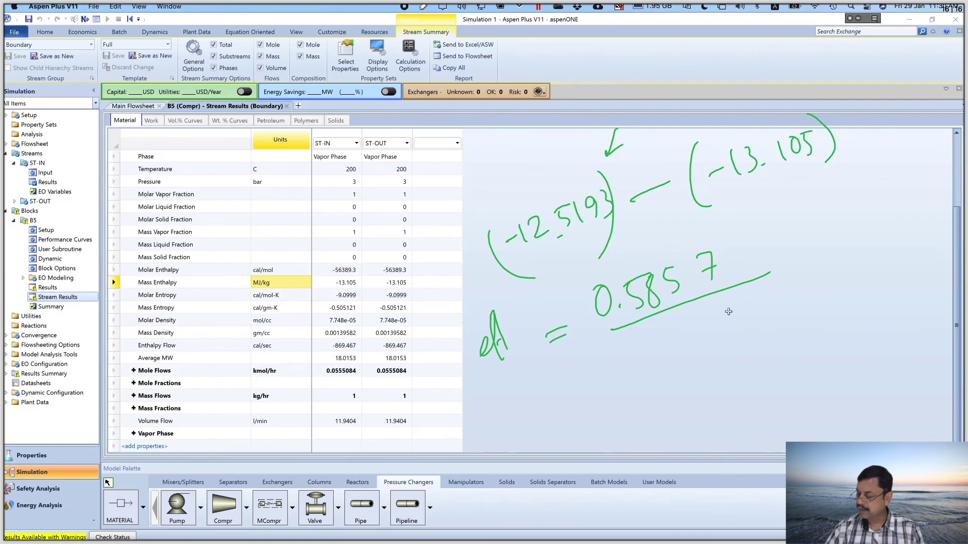
{"action": "mouse_move", "coordinate": [640, 334]}
{"action": "left_mouse_down"}
{"action": "mouse_move", "coordinate": [658, 348]}
{"action": "mouse_move", "coordinate": [669, 333]}
{"action": "mouse_move", "coordinate": [682, 353]}
{"action": "left_mouse_up"}
{"action": "left_click", "coordinate": [655, 357]}
{"action": "mouse_move", "coordinate": [674, 324]}
{"action": "left_mouse_down"}
{"action": "mouse_move", "coordinate": [690, 320]}
{"action": "mouse_move", "coordinate": [695, 348]}
{"action": "left_mouse_up"}
{"action": "left_click_drag", "start_coordinate": [708, 315], "coordinate": [726, 333]}
{"action": "left_click_drag", "start_coordinate": [783, 273], "coordinate": [805, 266]}
{"action": "left_click_drag", "start_coordinate": [784, 276], "coordinate": [815, 271]}
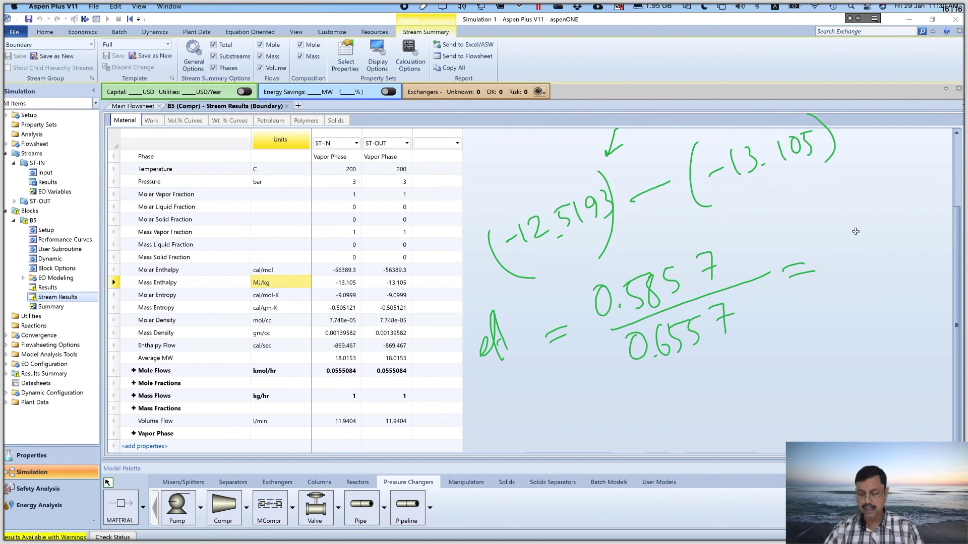
Handwrite the efficiency quotient after the equals sign and add a note below the fraction.
{"action": "left_click_drag", "start_coordinate": [827, 253], "coordinate": [828, 251]}
{"action": "left_click_drag", "start_coordinate": [847, 270], "coordinate": [849, 277]}
{"action": "mouse_move", "coordinate": [857, 243]}
{"action": "left_mouse_down"}
{"action": "mouse_move", "coordinate": [852, 261]}
{"action": "mouse_move", "coordinate": [860, 245]}
{"action": "left_mouse_up"}
{"action": "mouse_move", "coordinate": [870, 240]}
{"action": "left_mouse_down"}
{"action": "mouse_move", "coordinate": [871, 265]}
{"action": "mouse_move", "coordinate": [894, 239]}
{"action": "mouse_move", "coordinate": [888, 255]}
{"action": "left_mouse_up"}
{"action": "left_click_drag", "start_coordinate": [904, 234], "coordinate": [923, 244]}
{"action": "mouse_move", "coordinate": [678, 397]}
{"action": "left_mouse_down"}
{"action": "mouse_move", "coordinate": [670, 411]}
{"action": "mouse_move", "coordinate": [680, 395]}
{"action": "left_mouse_up"}
{"action": "mouse_move", "coordinate": [705, 395]}
{"action": "left_mouse_down"}
{"action": "mouse_move", "coordinate": [695, 401]}
{"action": "mouse_move", "coordinate": [702, 421]}
{"action": "left_mouse_up"}
{"action": "left_click", "coordinate": [724, 405]}
{"action": "mouse_move", "coordinate": [737, 379]}
{"action": "left_mouse_down"}
{"action": "mouse_move", "coordinate": [745, 403]}
{"action": "mouse_move", "coordinate": [779, 388]}
{"action": "left_mouse_up"}
{"action": "mouse_move", "coordinate": [795, 356]}
{"action": "left_mouse_down"}
{"action": "mouse_move", "coordinate": [799, 412]}
{"action": "mouse_move", "coordinate": [819, 388]}
{"action": "mouse_move", "coordinate": [878, 378]}
{"action": "left_mouse_up"}
{"action": "left_click_drag", "start_coordinate": [888, 325], "coordinate": [888, 373]}
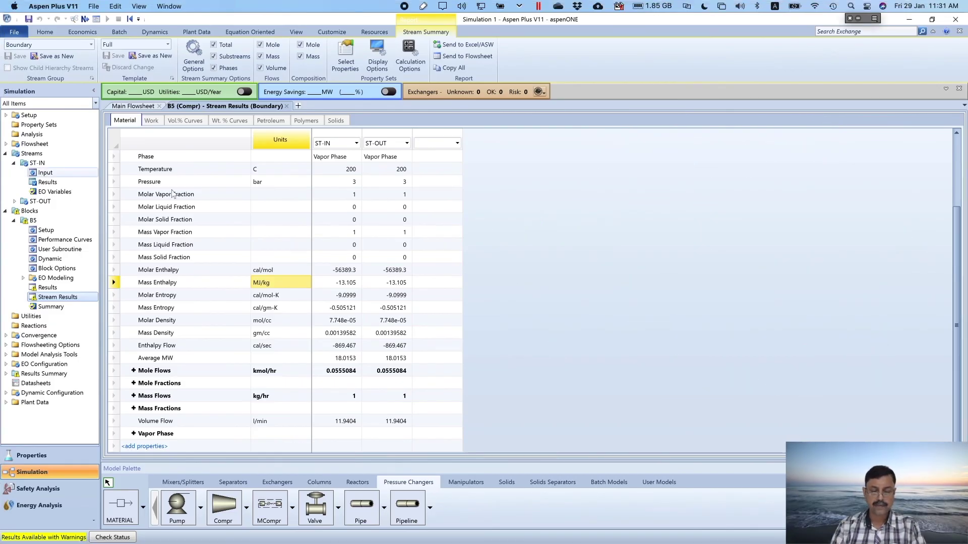
Set the ST-IN stream's temperature to 500 C and its pressure to 35 bar.
{"action": "left_click", "coordinate": [227, 179]}
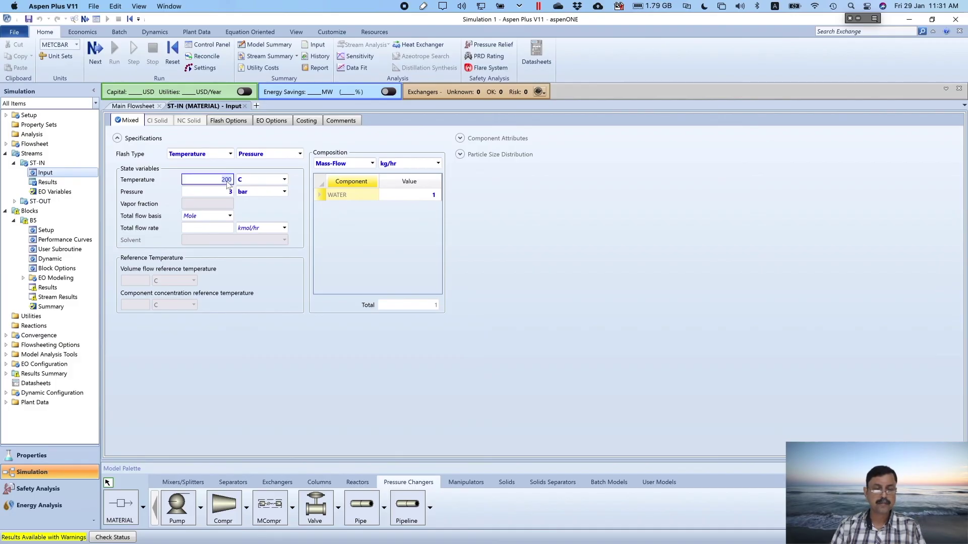
{"action": "type", "text": "500"}
{"action": "left_click", "coordinate": [229, 194]}
{"action": "key", "text": "BackSpace"}
{"action": "type", "text": "35"}
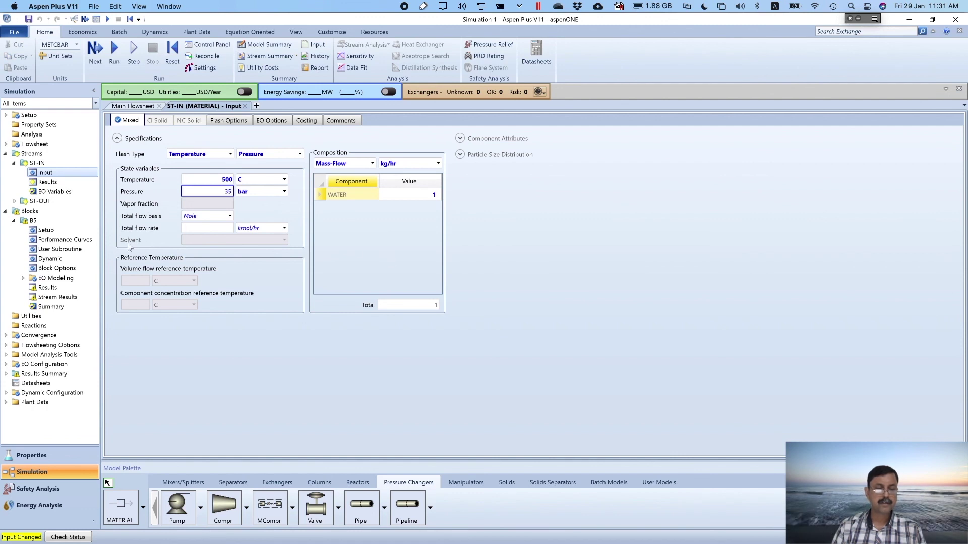
Rerun the simulation with turbine B5's isentropic efficiency set to 0.8932, and open the block's results.
{"action": "left_click", "coordinate": [43, 230]}
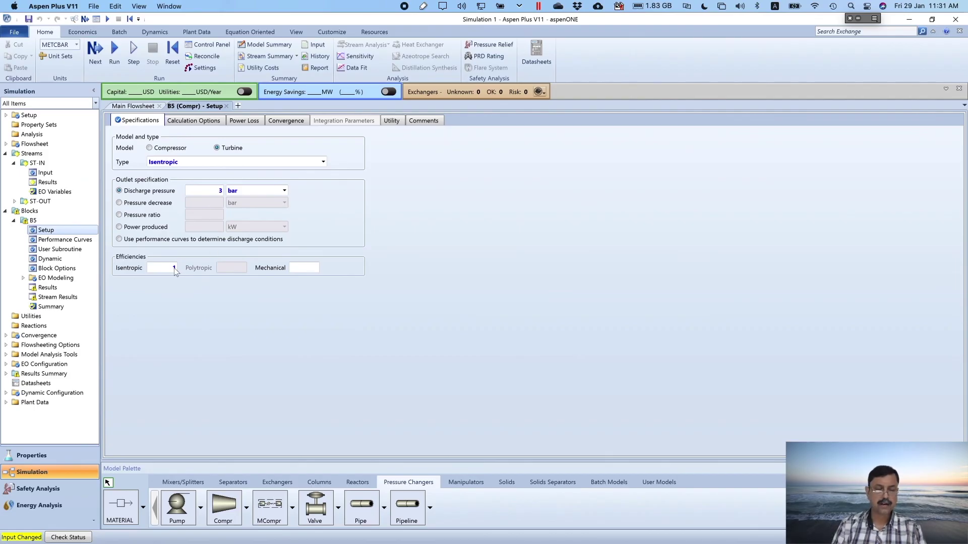
{"action": "left_click", "coordinate": [175, 269]}
{"action": "type", "text": "0.8932"}
{"action": "left_click", "coordinate": [112, 47]}
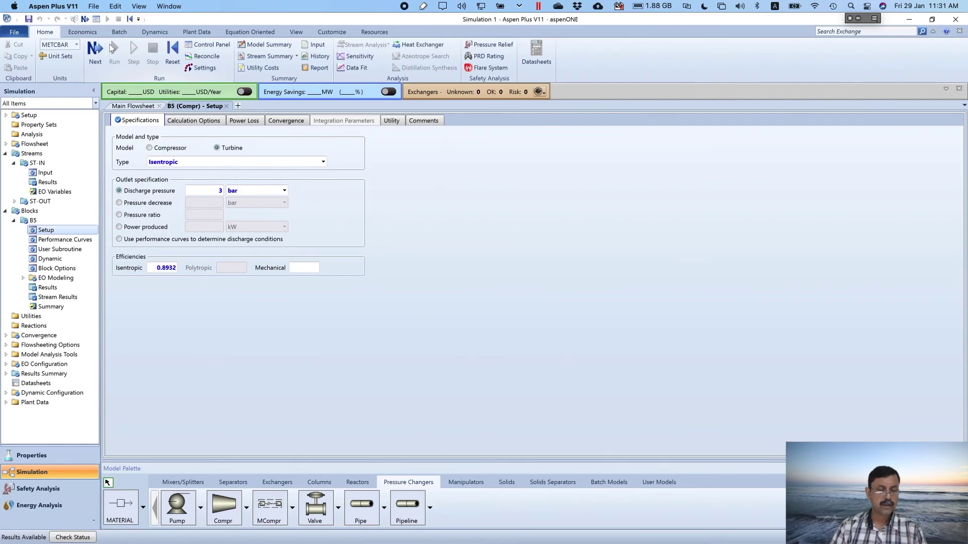
{"action": "left_click", "coordinate": [49, 287]}
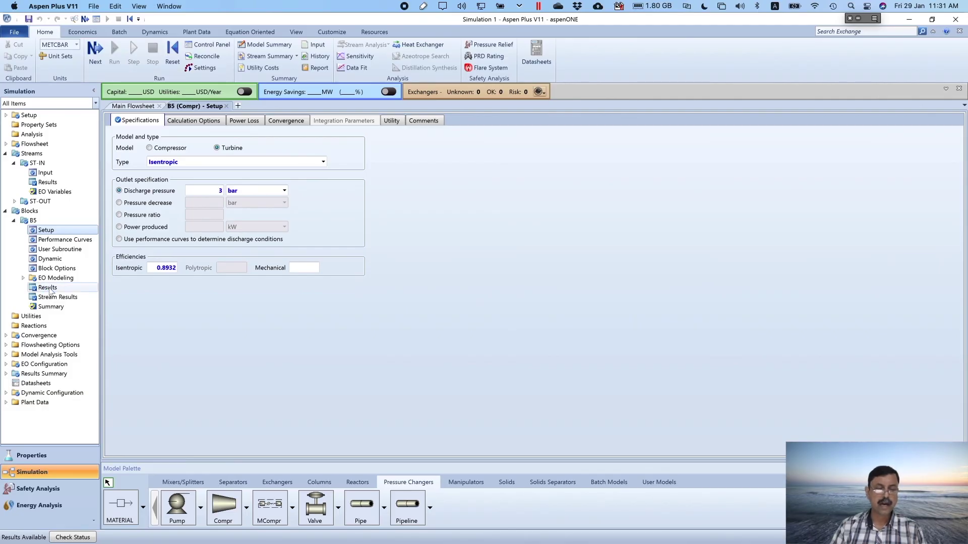